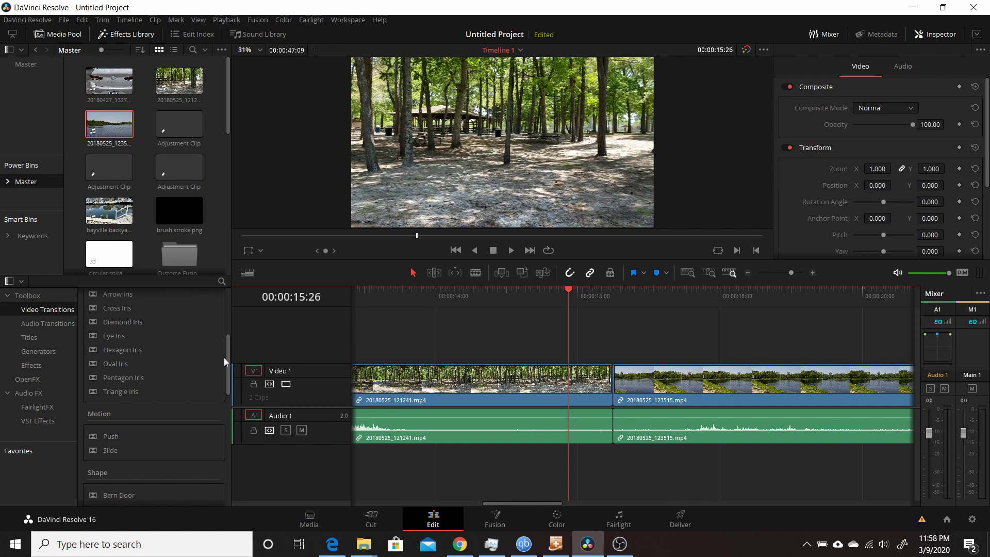
- Add the Blur Dissolve video transition at the cut between the two clips on Video 1
{"action": "left_click_drag", "start_coordinate": [228, 358], "coordinate": [227, 305]}
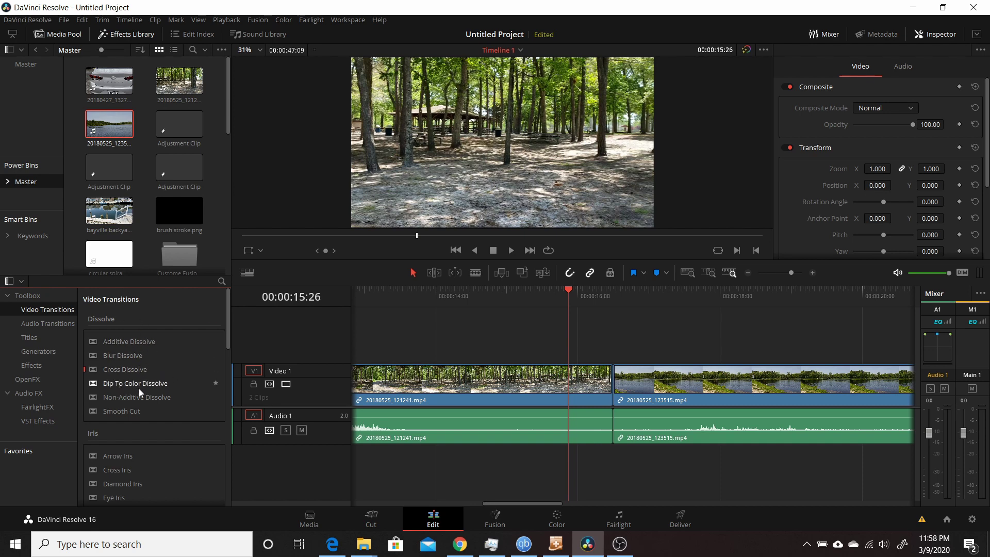
{"action": "scroll", "coordinate": [138, 388], "scroll_direction": "down", "scroll_amount": 6}
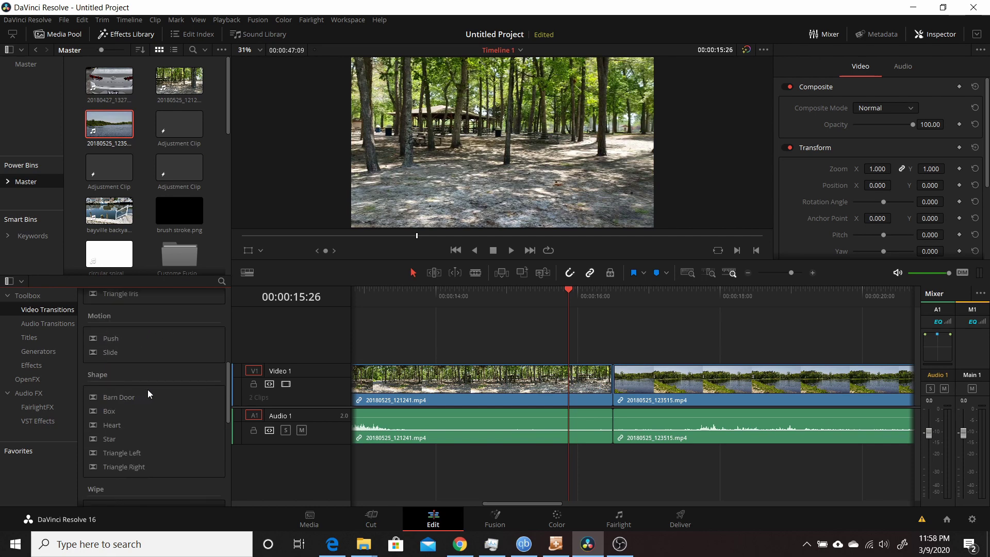
{"action": "scroll", "coordinate": [148, 389], "scroll_direction": "down", "scroll_amount": 10}
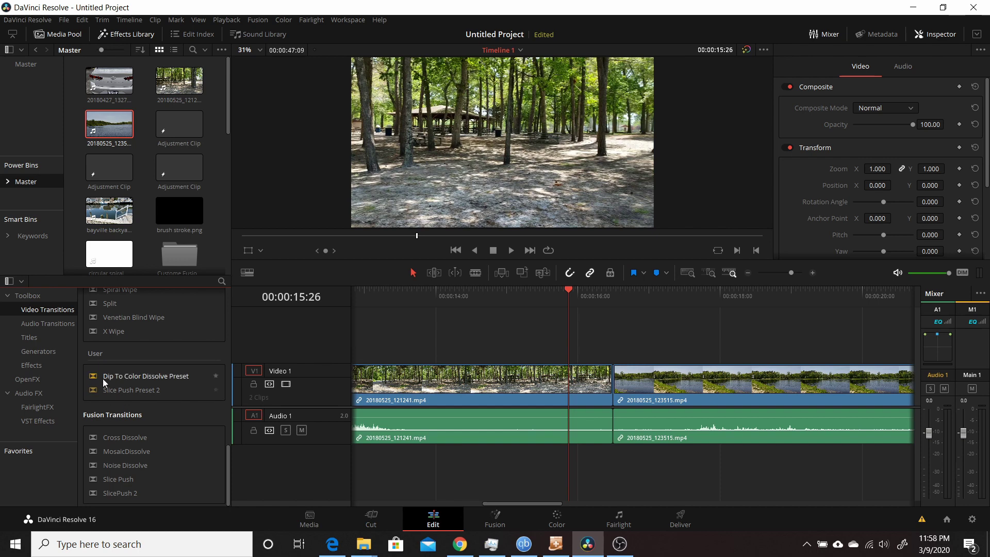
{"action": "scroll", "coordinate": [111, 387], "scroll_direction": "up", "scroll_amount": 12}
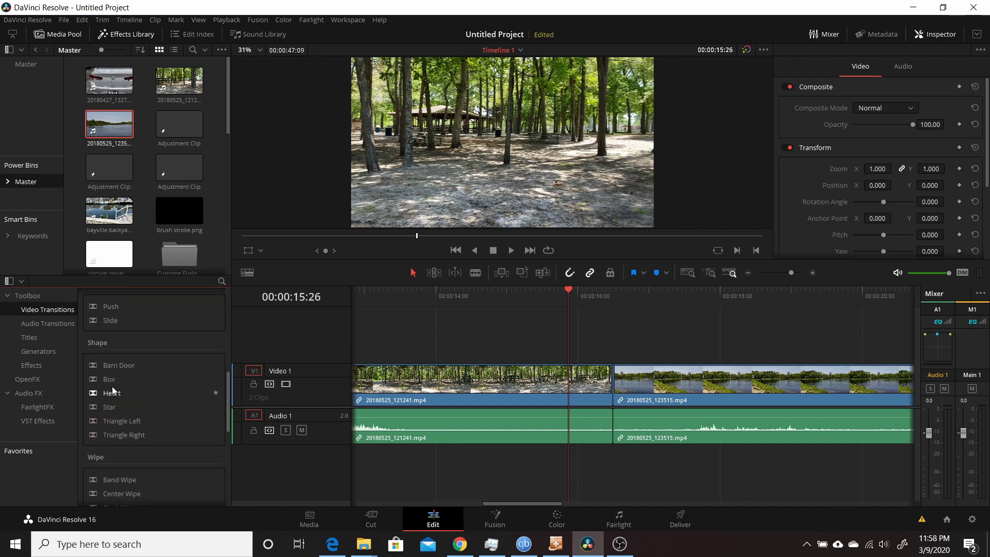
{"action": "scroll", "coordinate": [112, 385], "scroll_direction": "up", "scroll_amount": 3}
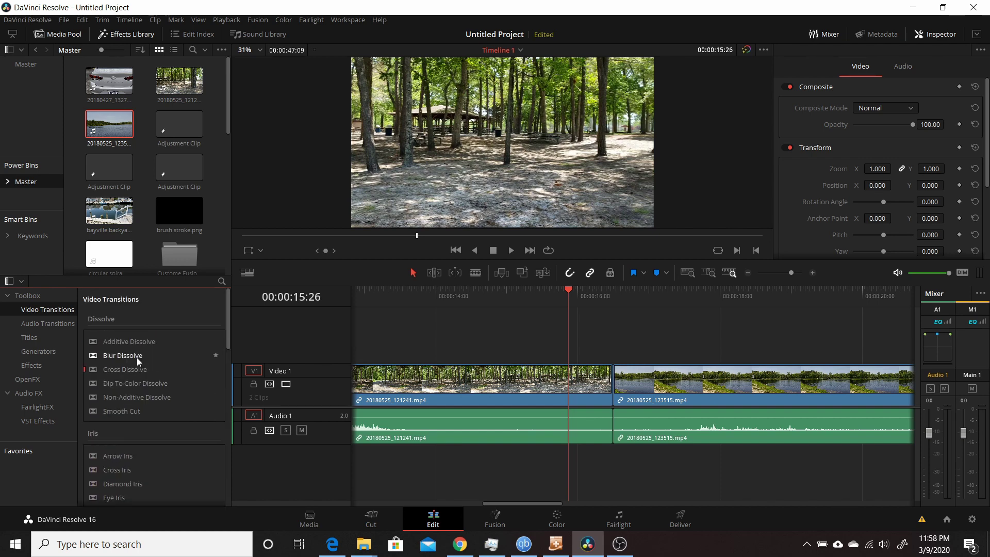
{"action": "left_click_drag", "start_coordinate": [131, 355], "coordinate": [600, 382]}
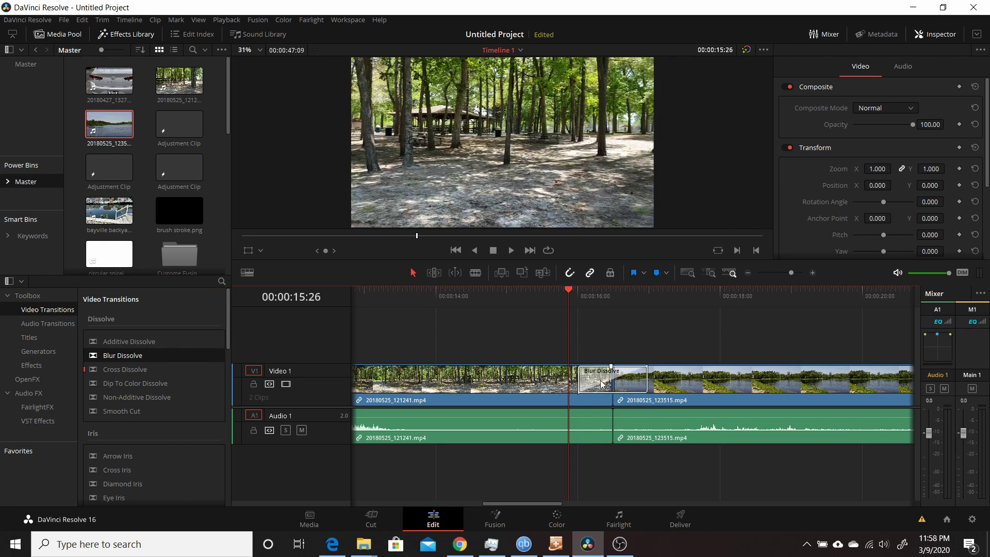
- Set the Blur Dissolve's vertical strength to about 0.426 and play through the transition
{"action": "left_click", "coordinate": [600, 383]}
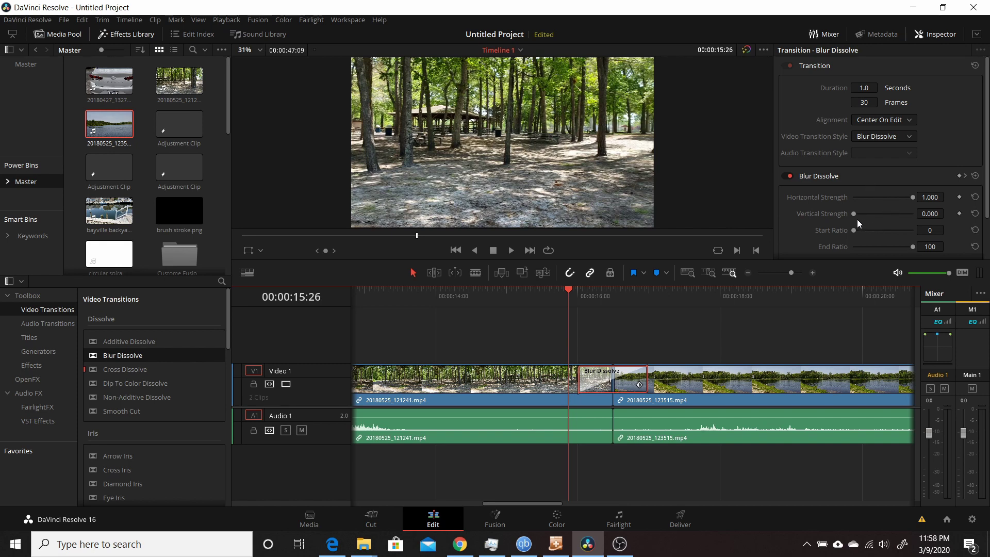
{"action": "left_click_drag", "start_coordinate": [855, 216], "coordinate": [879, 214]}
{"action": "key", "text": "space"}
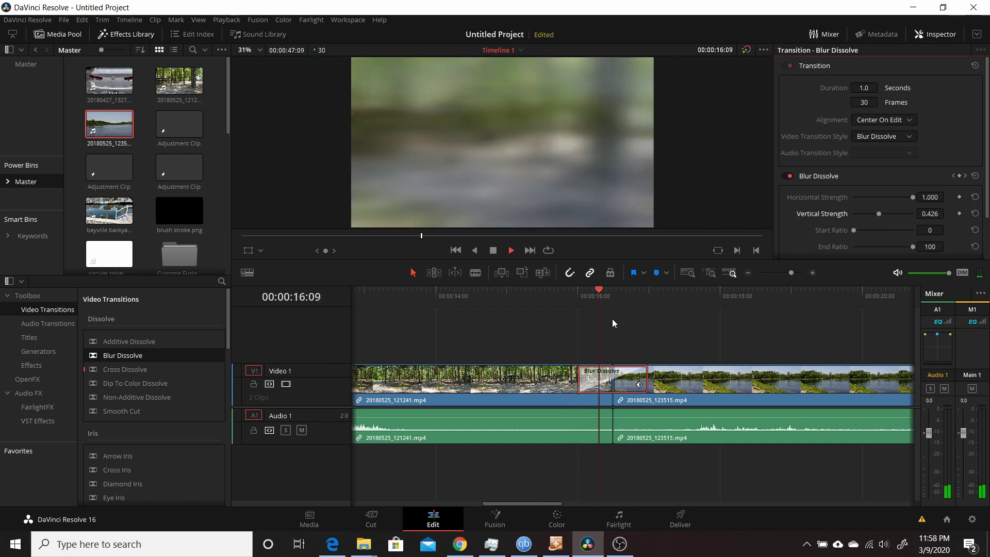
{"action": "key", "text": "space"}
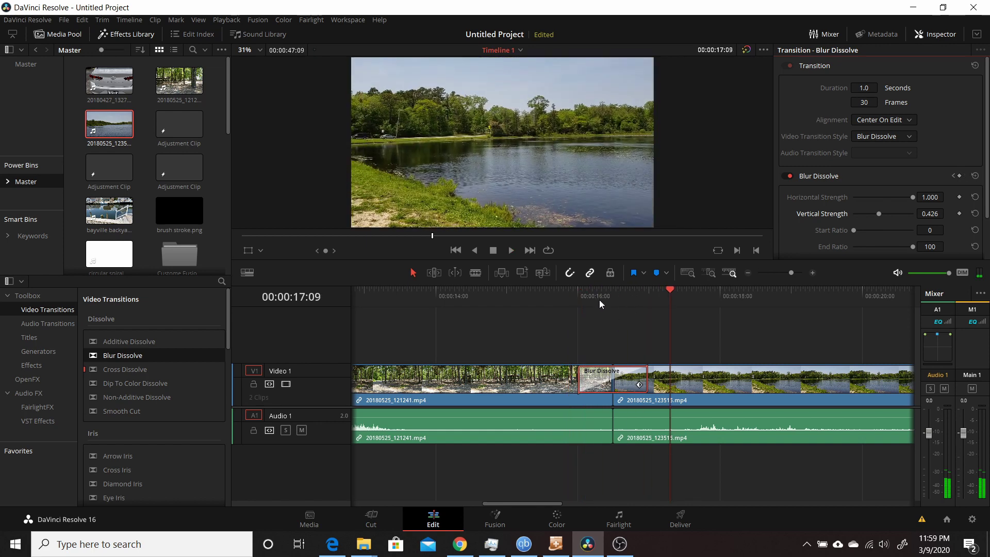
{"action": "left_click", "coordinate": [595, 295]}
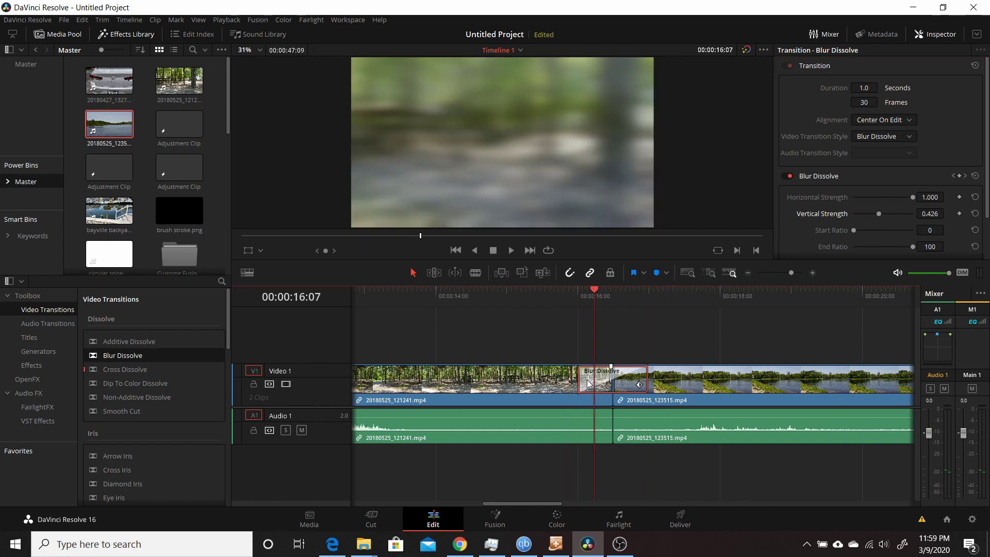
- Save the adjusted Blur Dissolve as a transition preset named Blur Dissolve Preset
{"action": "right_click", "coordinate": [587, 381]}
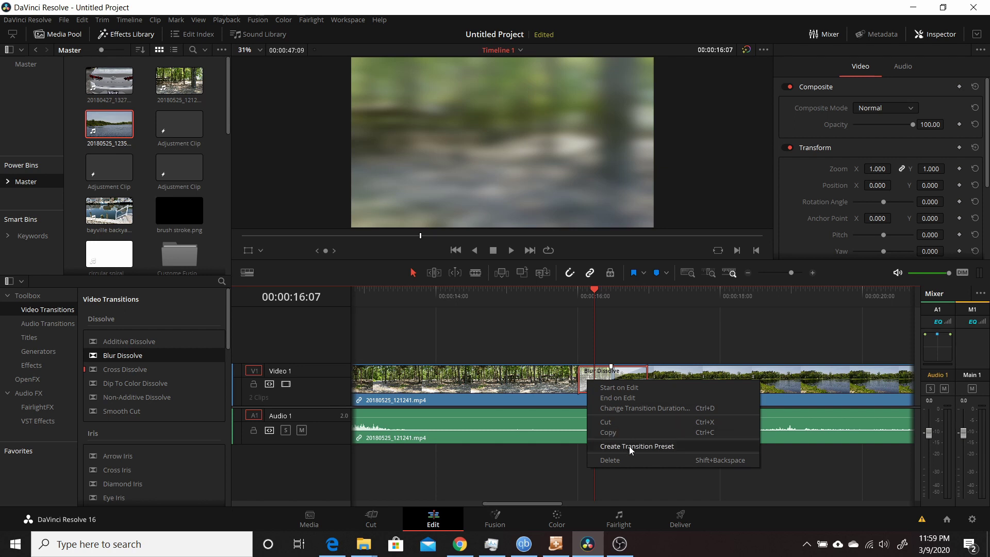
{"action": "left_click", "coordinate": [629, 446]}
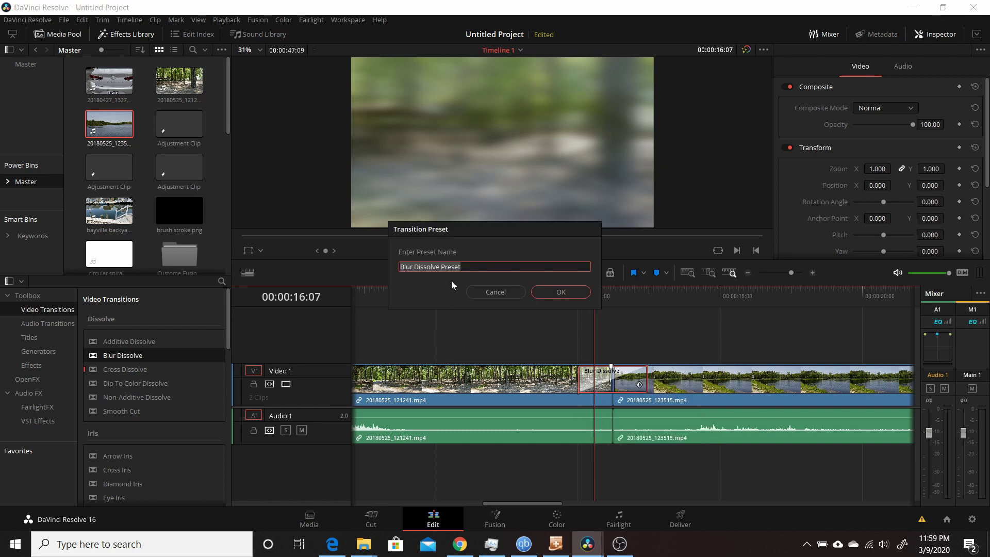
{"action": "key", "text": "End"}
{"action": "key", "text": "ctrl+a"}
{"action": "left_click", "coordinate": [550, 295]}
- Replace the Blur Dissolve at the cut with the saved Blur Dissolve Preset and inspect its transition settings
{"action": "scroll", "coordinate": [181, 370], "scroll_direction": "down", "scroll_amount": 5}
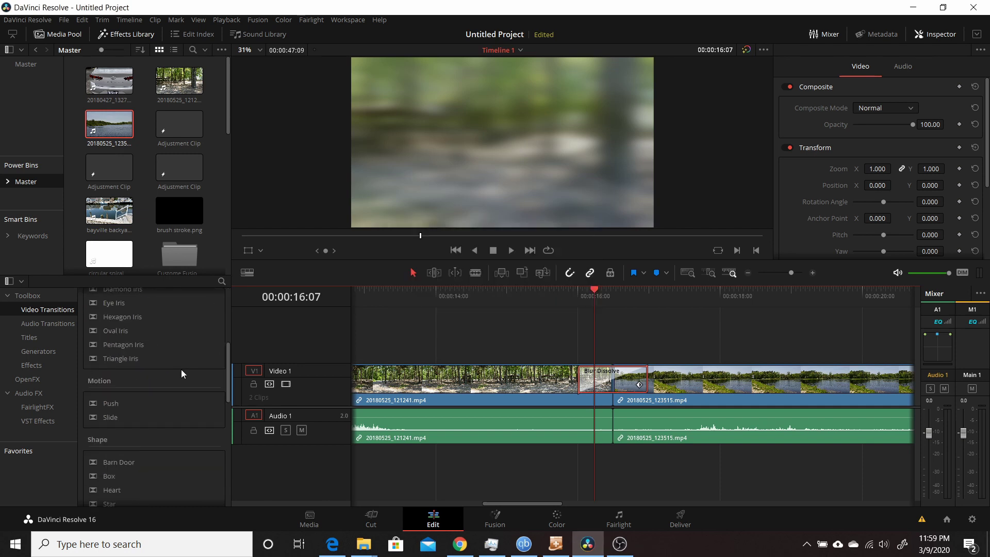
{"action": "scroll", "coordinate": [181, 369], "scroll_direction": "down", "scroll_amount": 10}
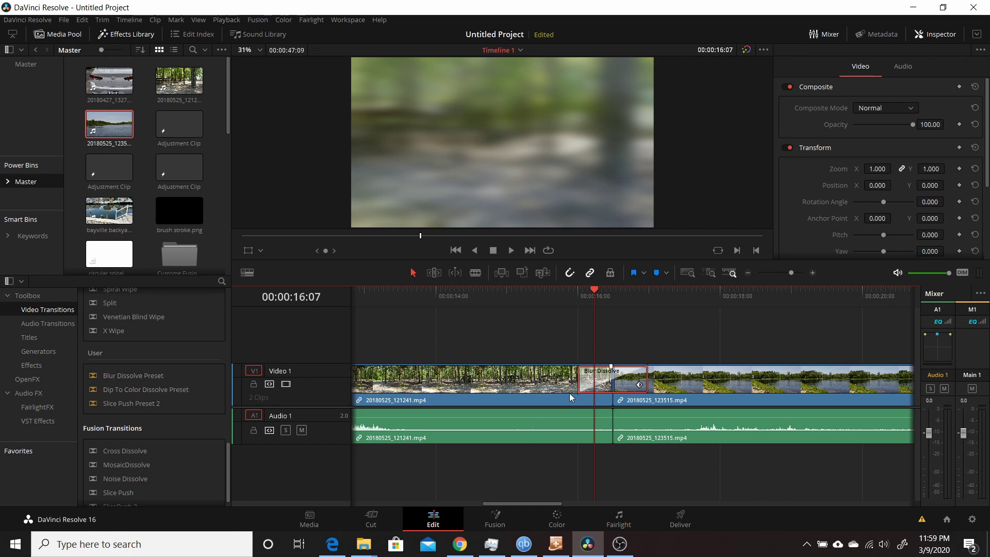
{"action": "left_click", "coordinate": [584, 388]}
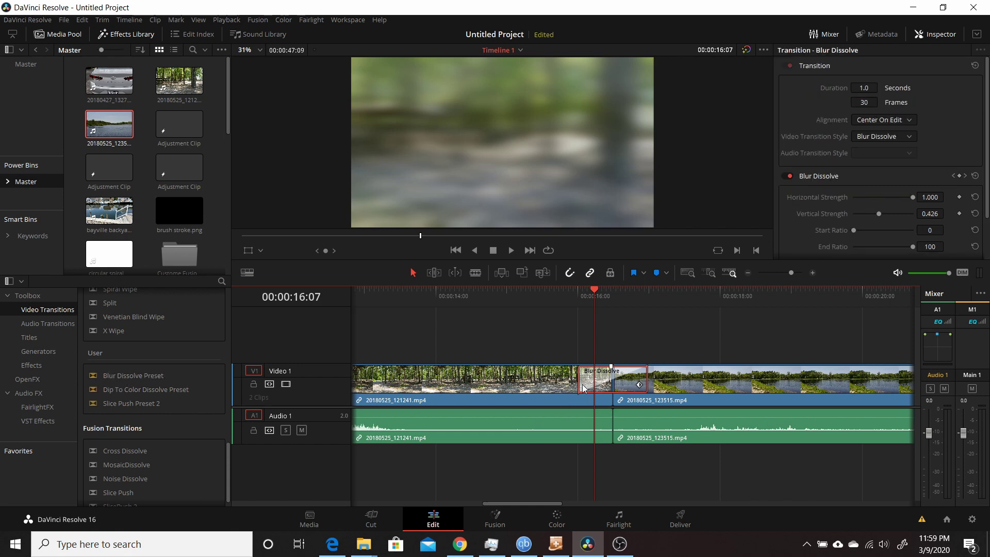
{"action": "key", "text": "Delete"}
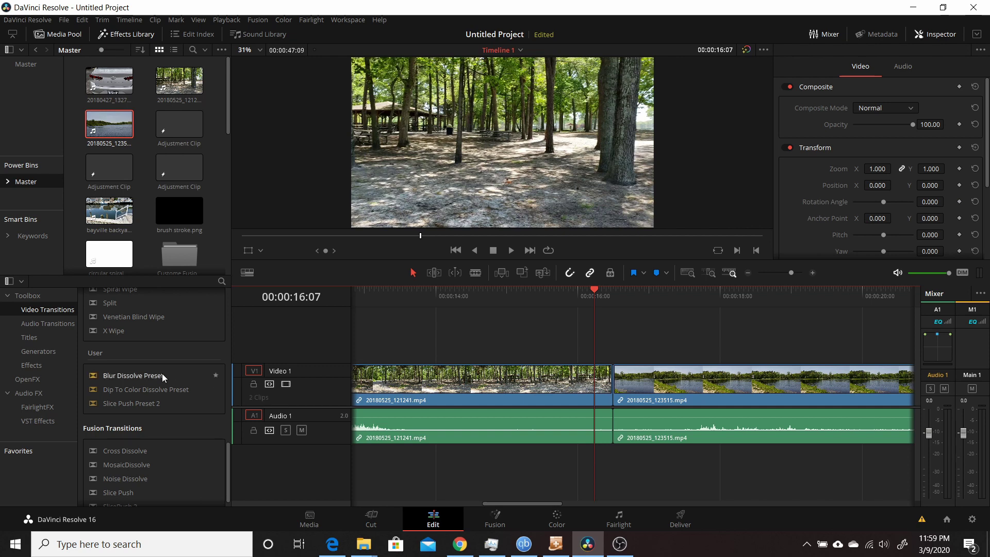
{"action": "left_click_drag", "start_coordinate": [163, 377], "coordinate": [616, 385]}
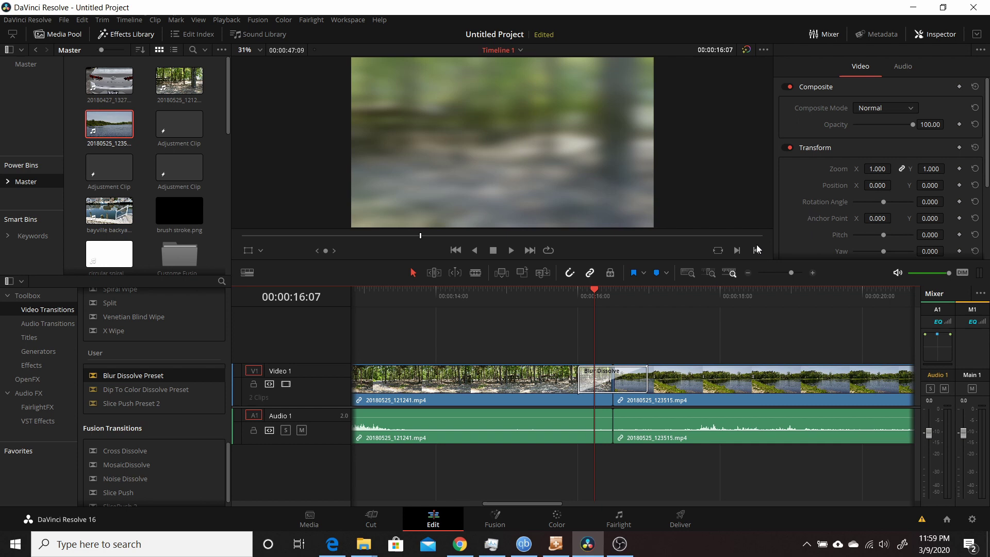
{"action": "left_click", "coordinate": [625, 379]}
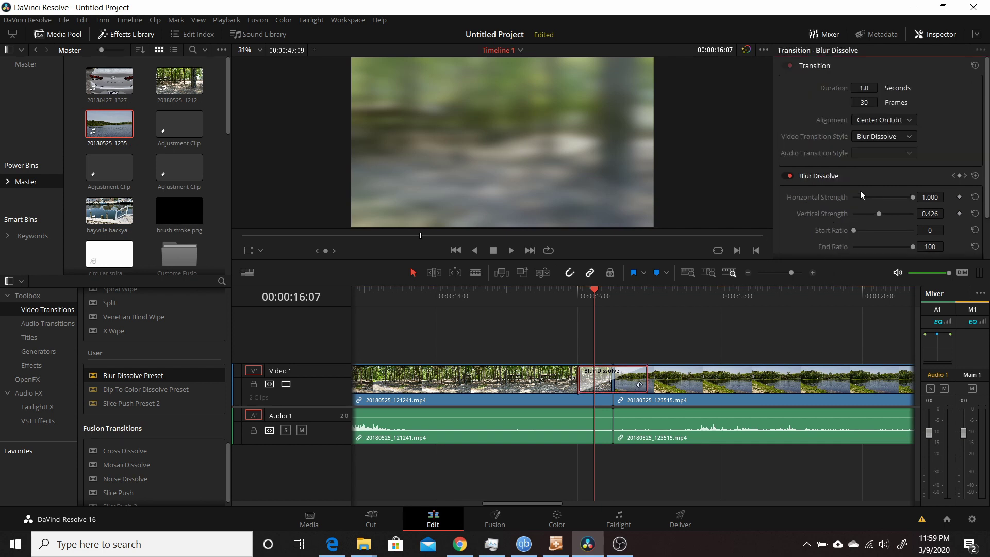
{"action": "scroll", "coordinate": [860, 201], "scroll_direction": "down", "scroll_amount": 2}
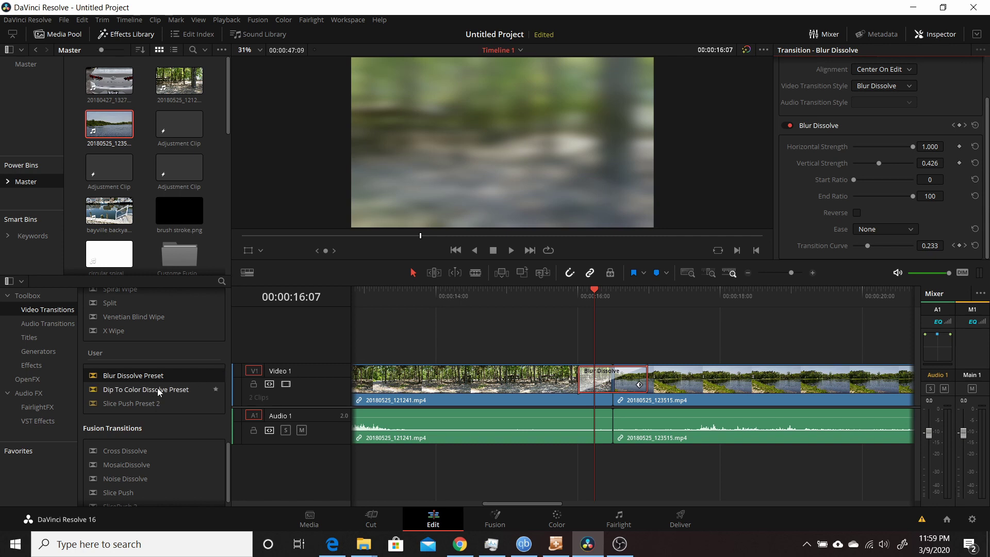
- Delete the Blur Dissolve transition from the cut between the two clips
{"action": "scroll", "coordinate": [157, 384], "scroll_direction": "up", "scroll_amount": 10}
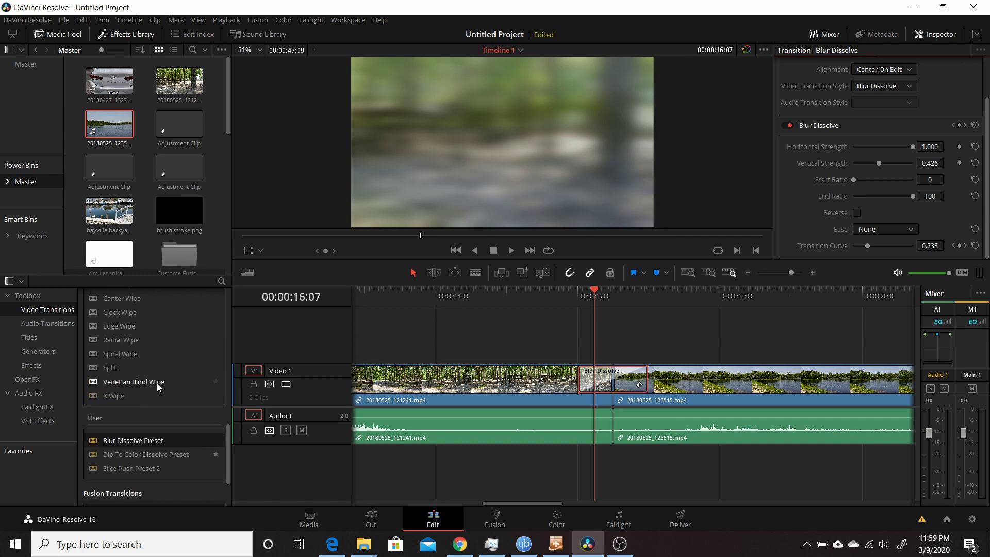
{"action": "scroll", "coordinate": [157, 383], "scroll_direction": "up", "scroll_amount": 7}
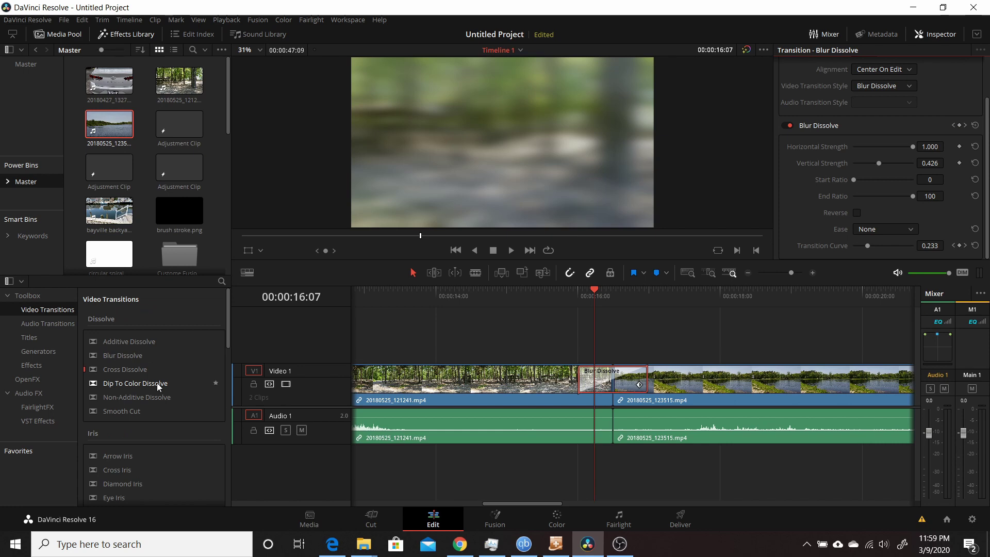
{"action": "scroll", "coordinate": [162, 379], "scroll_direction": "down", "scroll_amount": 2}
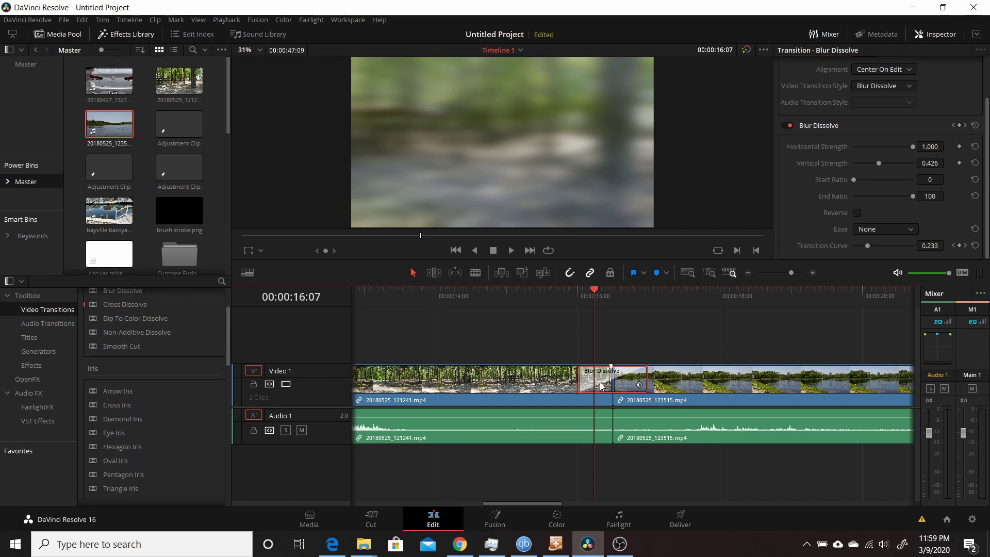
{"action": "key", "text": "Delete"}
- Add the Noise Dissolve Fusion transition at the cut between the two clips and scrub through it
{"action": "scroll", "coordinate": [154, 425], "scroll_direction": "down", "scroll_amount": 7}
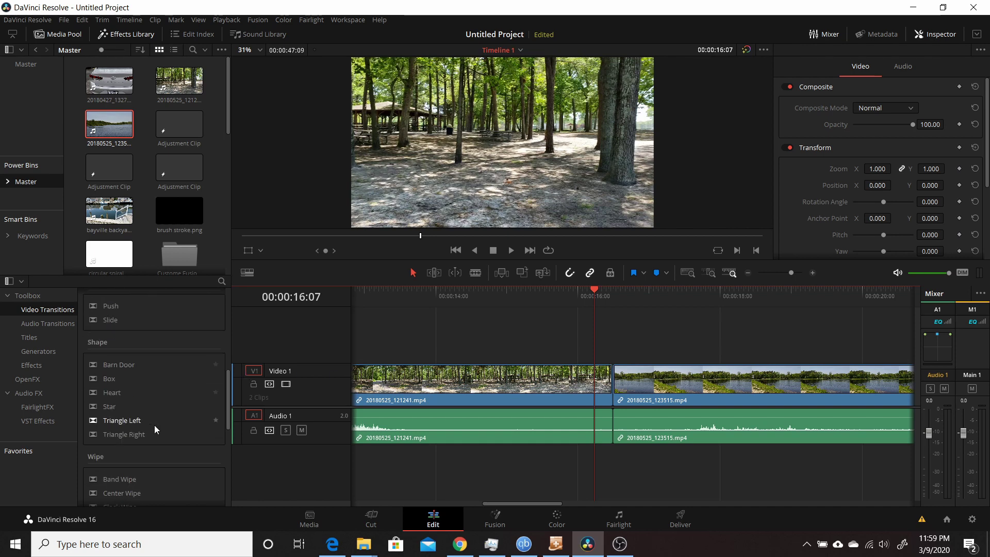
{"action": "scroll", "coordinate": [154, 425], "scroll_direction": "down", "scroll_amount": 8}
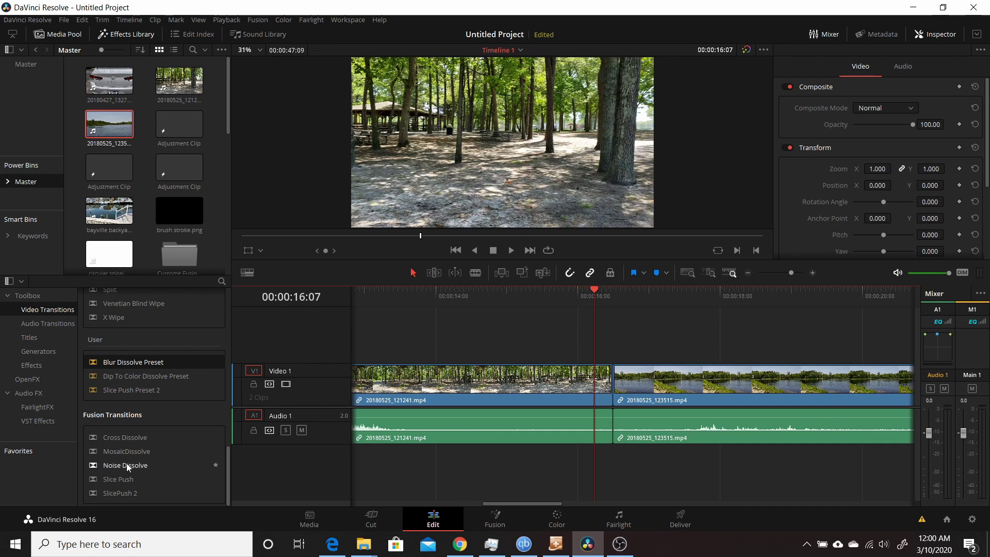
{"action": "left_click_drag", "start_coordinate": [124, 465], "coordinate": [648, 388]}
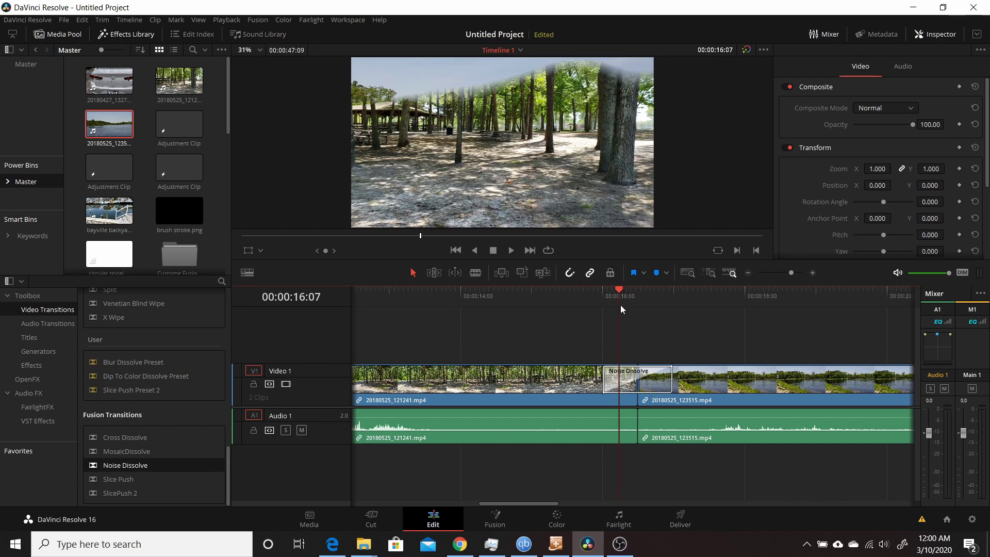
{"action": "left_click_drag", "start_coordinate": [617, 291], "coordinate": [637, 302]}
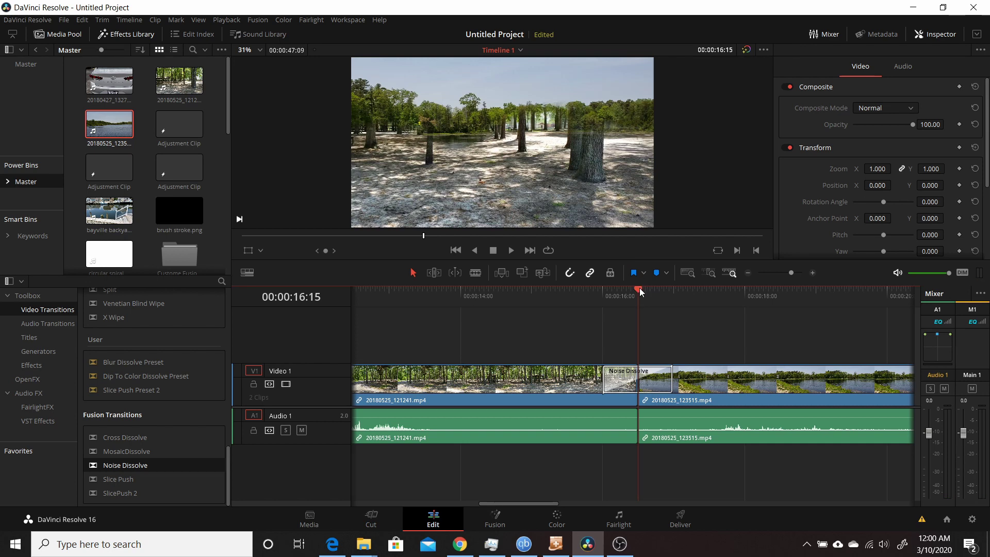
{"action": "left_click_drag", "start_coordinate": [640, 287], "coordinate": [626, 305]}
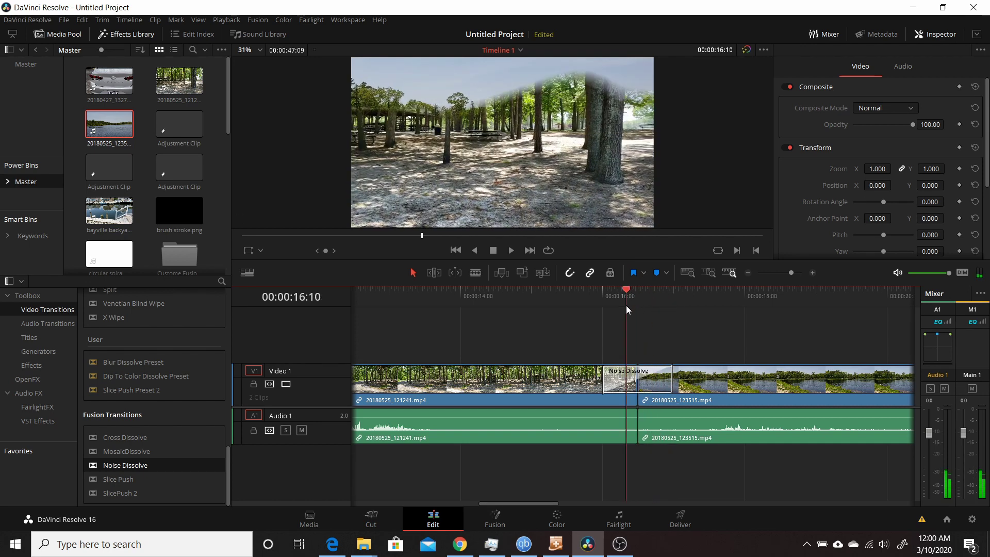
- Change the Noise Dissolve type to Uni and scrub through the transition
{"action": "left_click", "coordinate": [610, 373]}
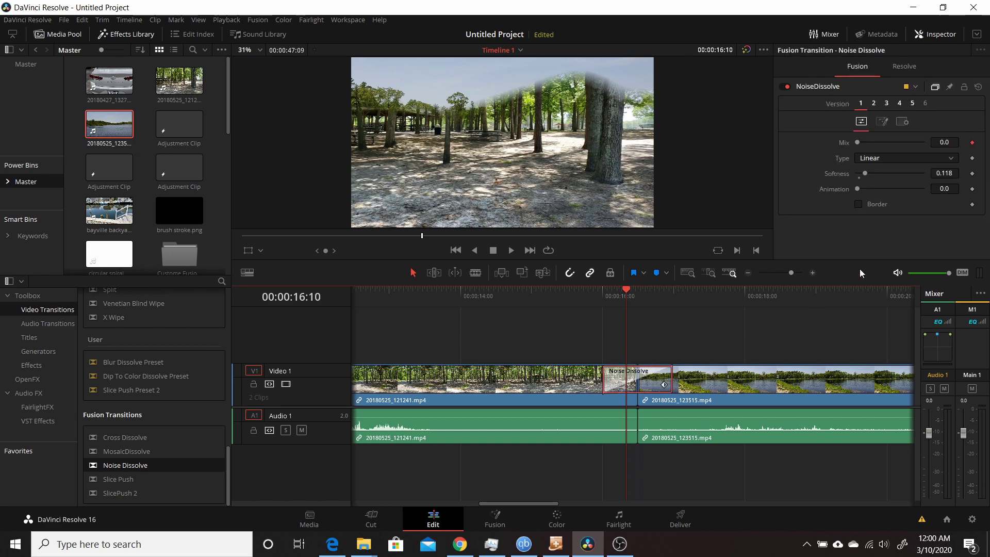
{"action": "left_click", "coordinate": [898, 159]}
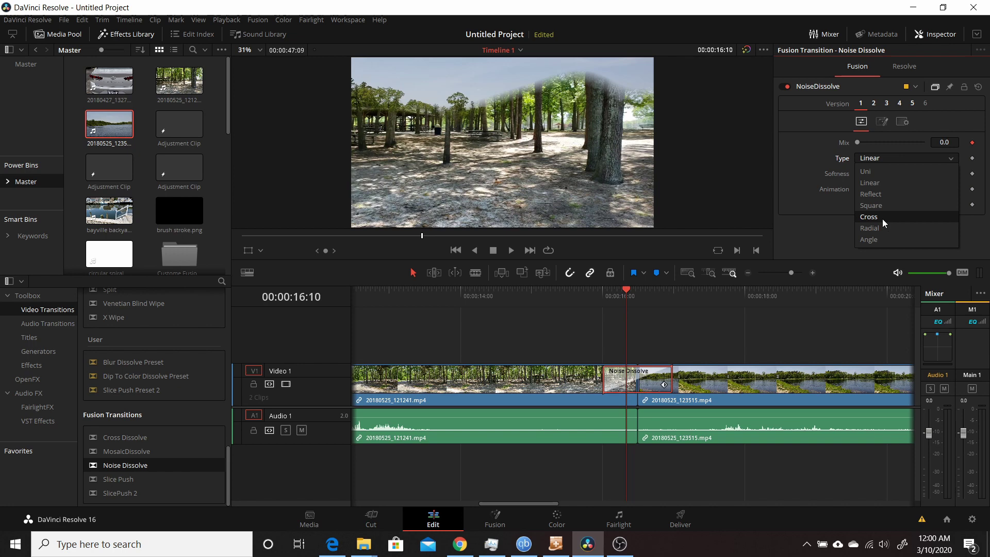
{"action": "left_click", "coordinate": [884, 171]}
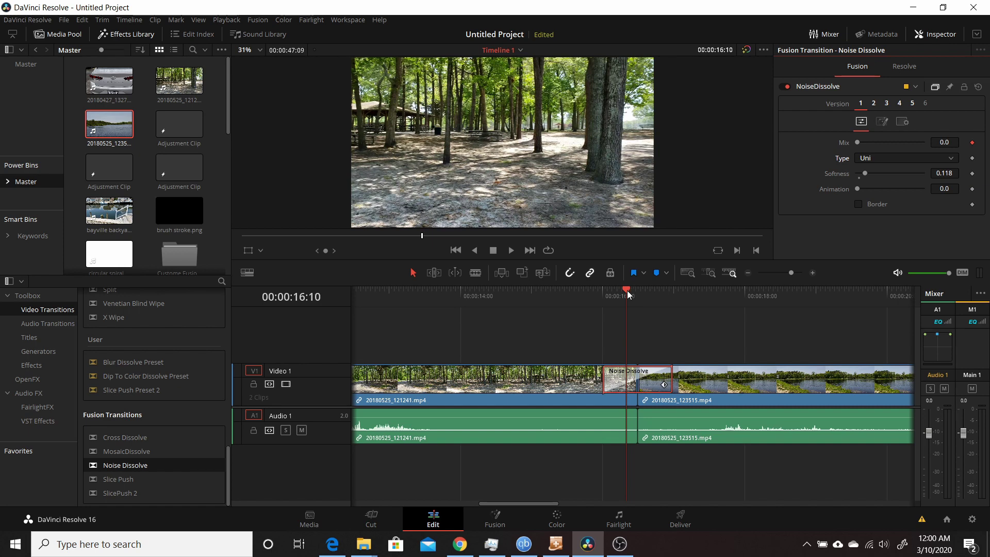
{"action": "left_click_drag", "start_coordinate": [627, 294], "coordinate": [648, 292]}
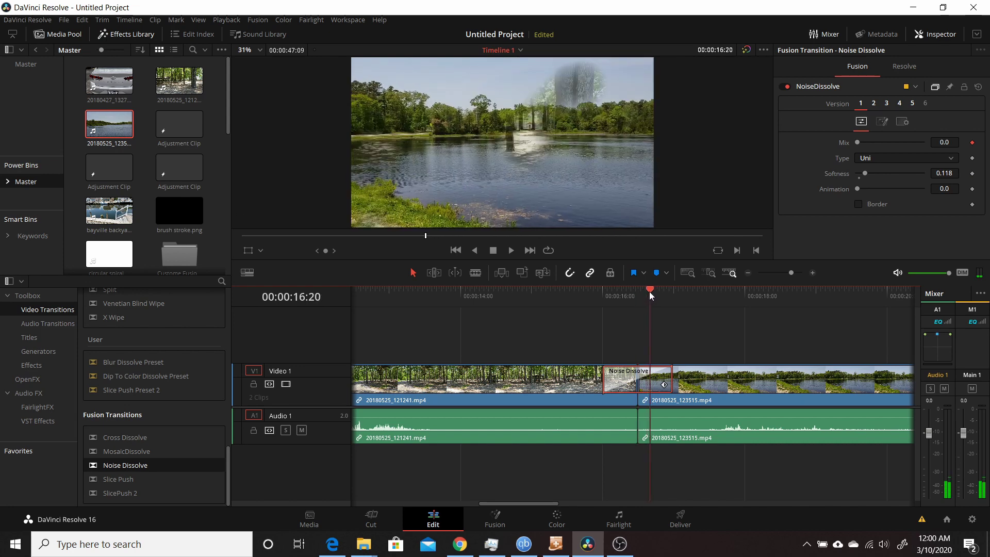
- Save the modified Noise Dissolve as a transition preset named Noise Dissolve Preset
{"action": "right_click", "coordinate": [615, 388]}
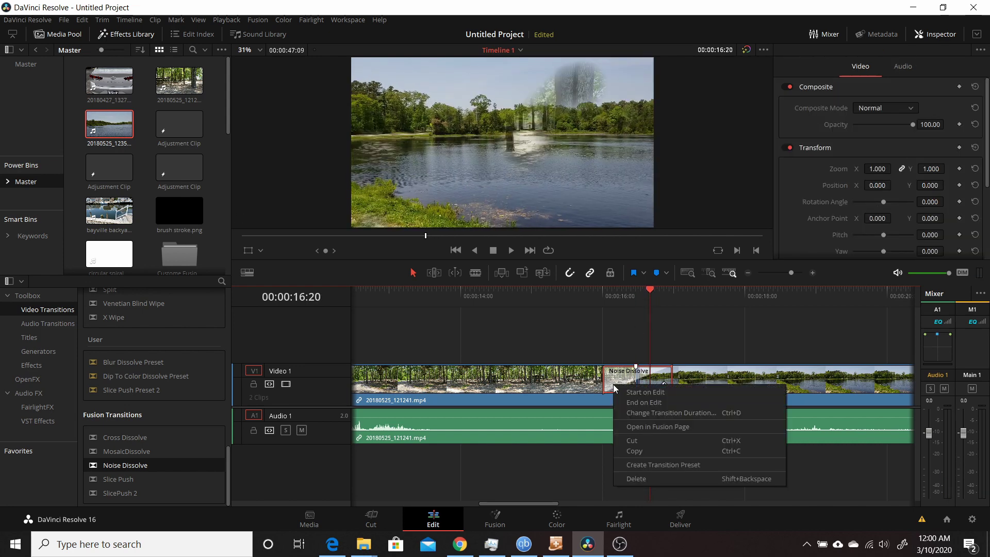
{"action": "left_click", "coordinate": [636, 467]}
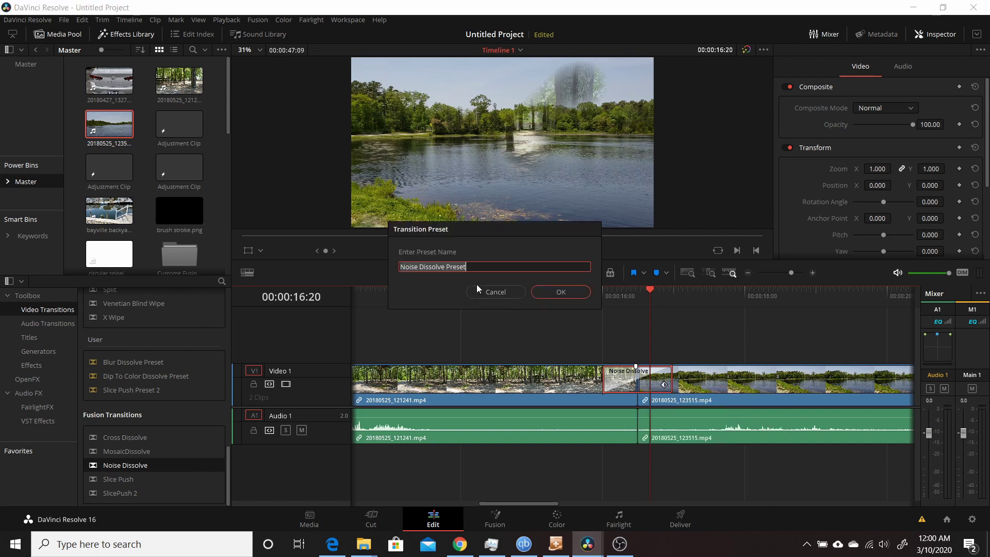
{"action": "left_click", "coordinate": [563, 292]}
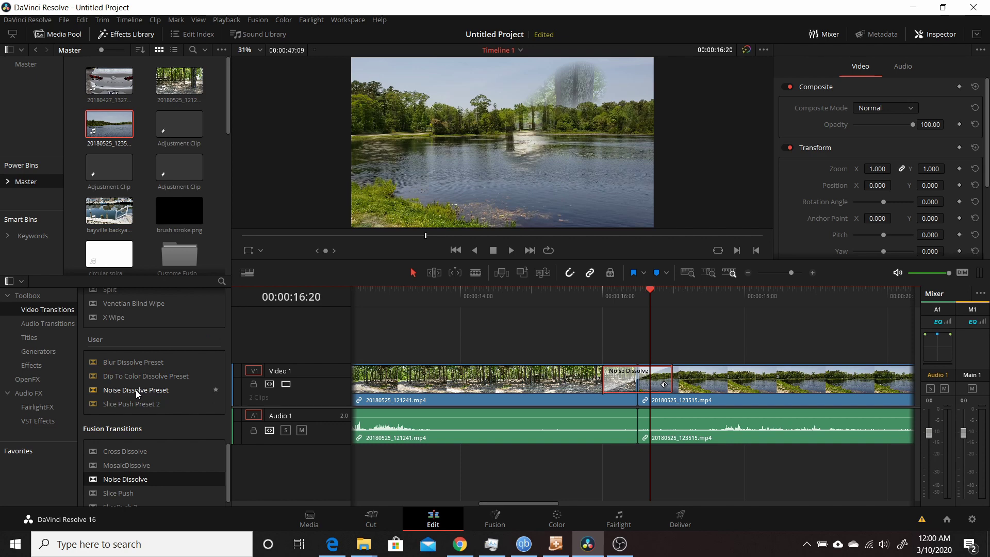
- Check which management options are offered for the Noise Dissolve Preset among the user transitions, leaving the preset in place
{"action": "right_click", "coordinate": [137, 393]}
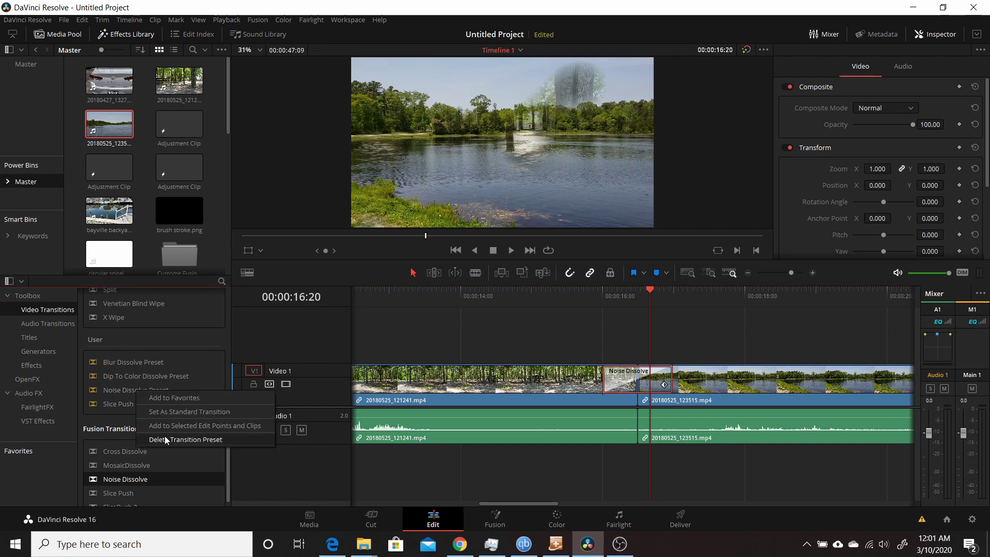
{"action": "left_click", "coordinate": [196, 340]}
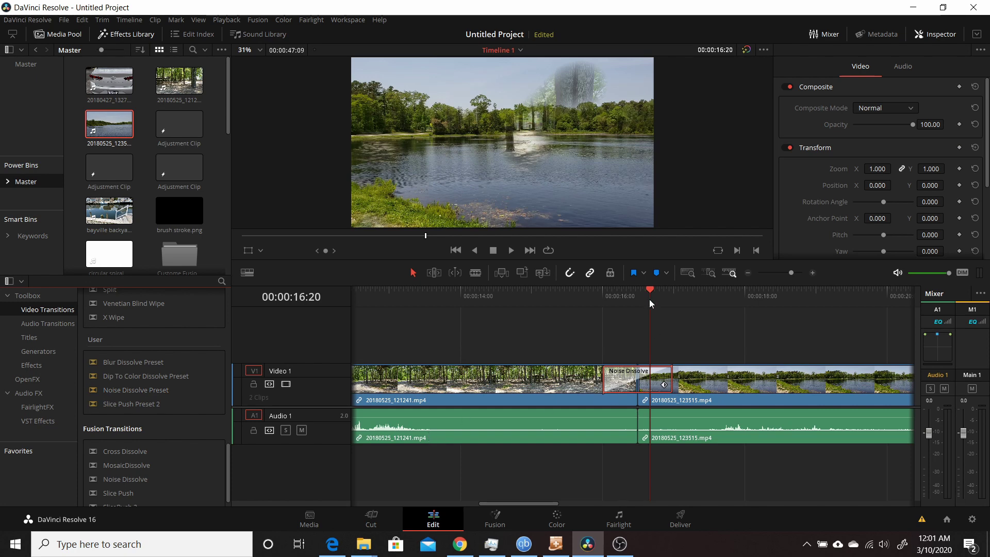
- Open the Noise Dissolve transition at the cut in the Fusion page and reposition its NoiseDissolve group slightly nearer MediaOut1
{"action": "left_click_drag", "start_coordinate": [651, 293], "coordinate": [626, 292]}
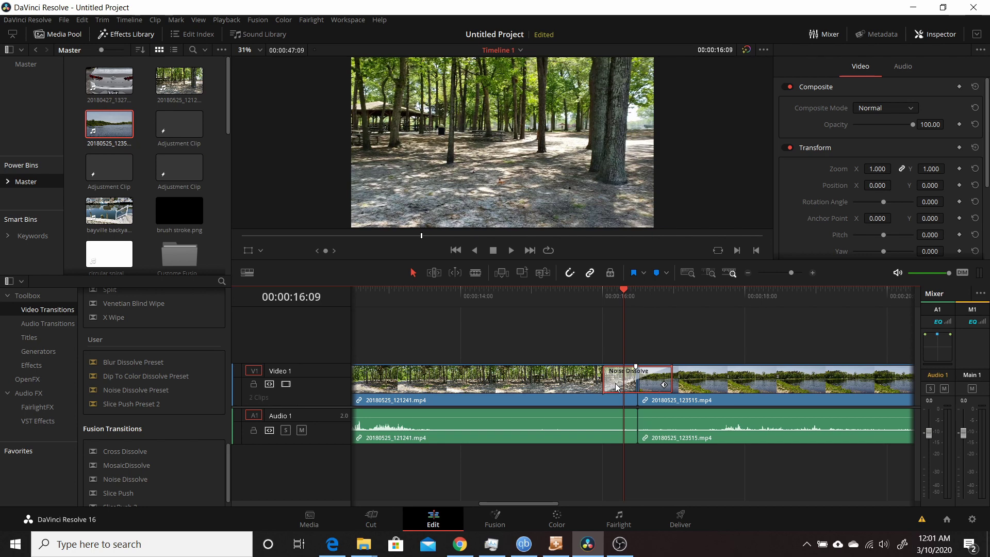
{"action": "right_click", "coordinate": [615, 384]}
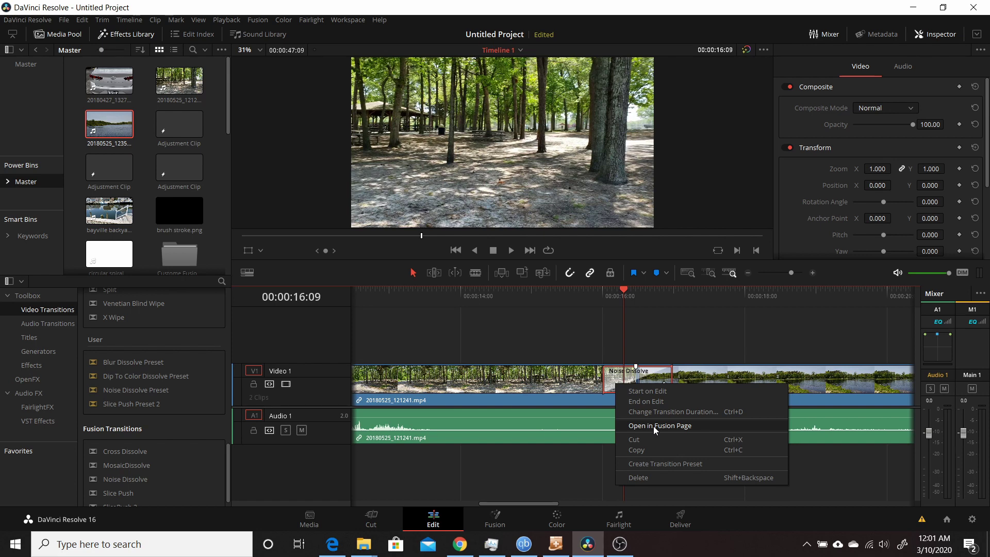
{"action": "left_click", "coordinate": [654, 426]}
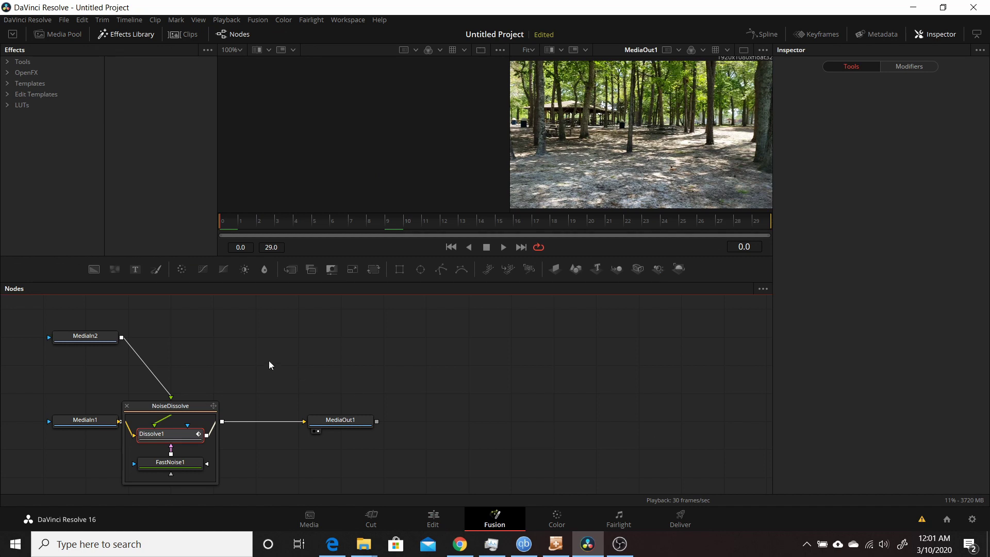
{"action": "left_click_drag", "start_coordinate": [178, 410], "coordinate": [198, 393]}
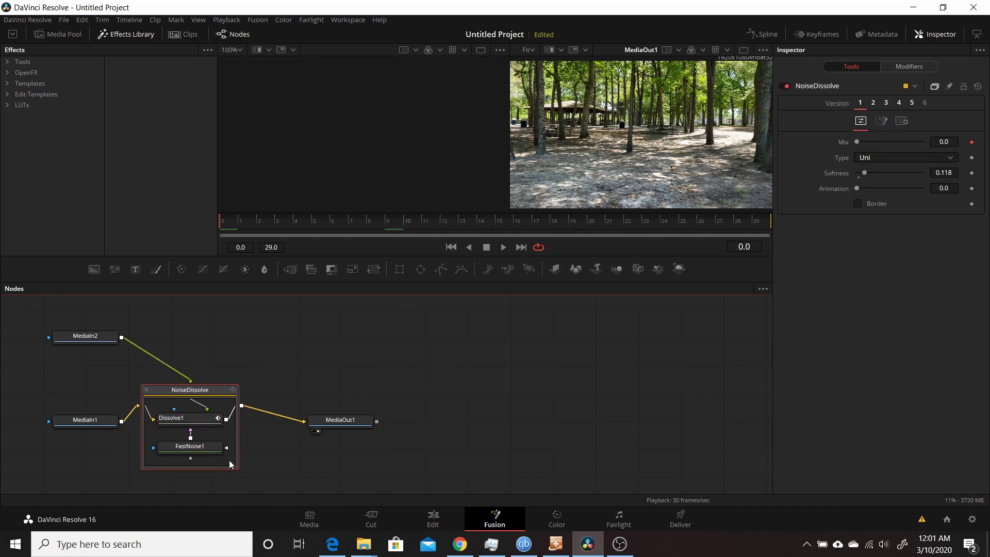
- Select the FastNoise1 node inside the NoiseDissolve group, expand its settings and show it in the first viewer
{"action": "left_click", "coordinate": [190, 449]}
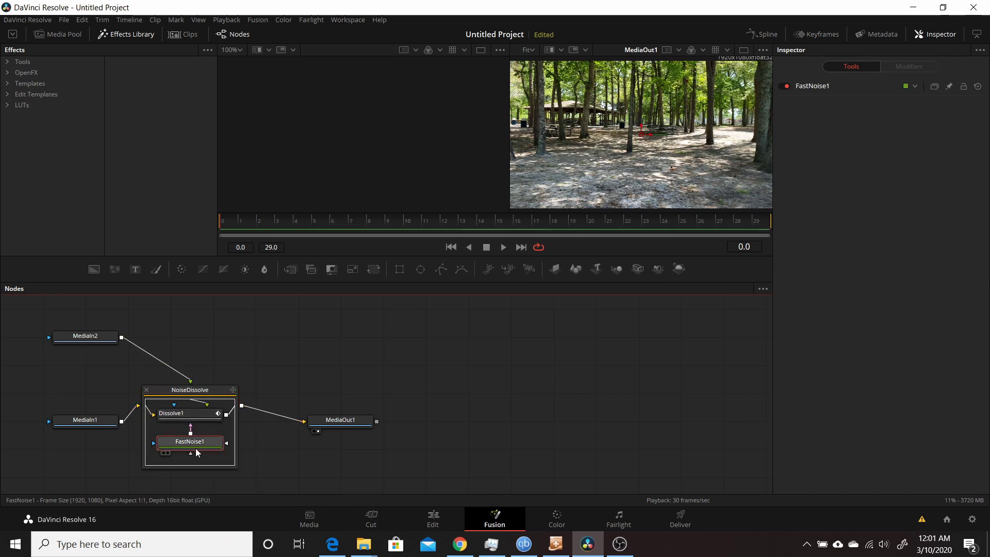
{"action": "left_click", "coordinate": [815, 88]}
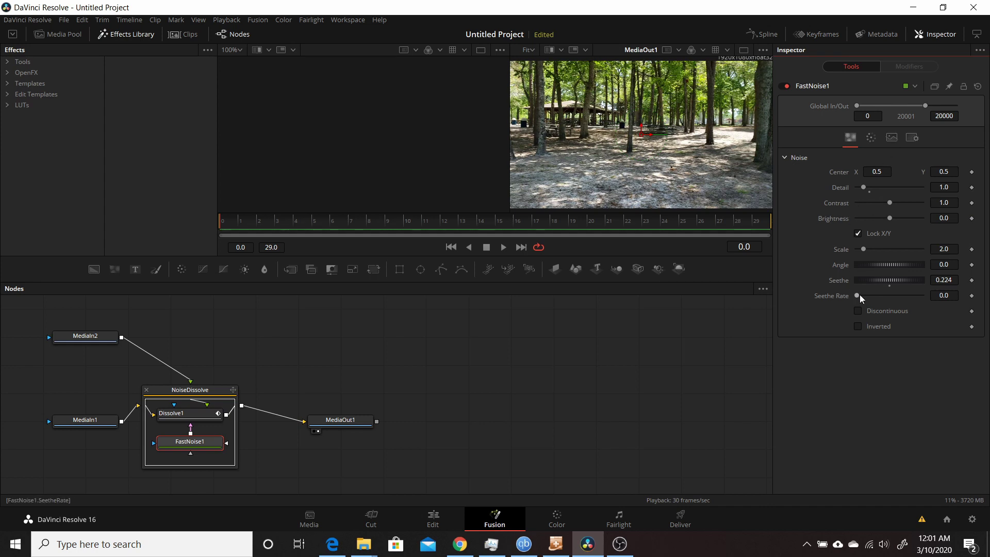
{"action": "left_click", "coordinate": [201, 445]}
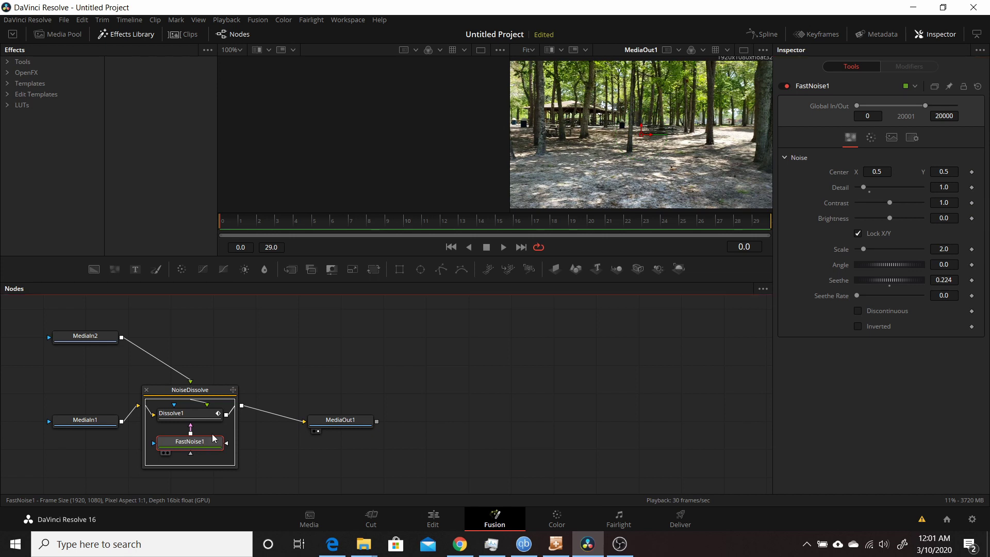
{"action": "key", "text": "1"}
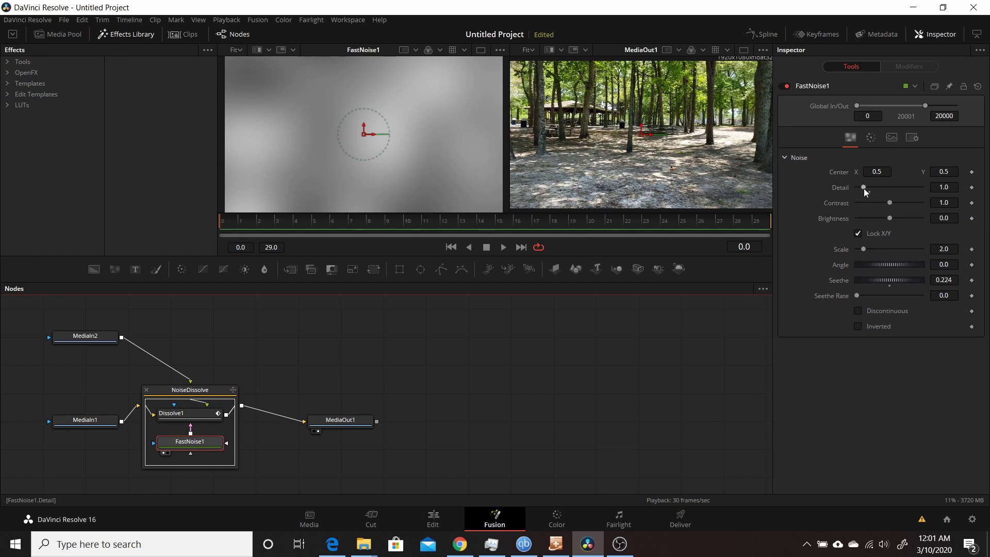
- Set FastNoise1's Detail to about 4.41 and Scale to about 7.56, and play the transition to preview it
{"action": "left_click_drag", "start_coordinate": [864, 188], "coordinate": [888, 196]}
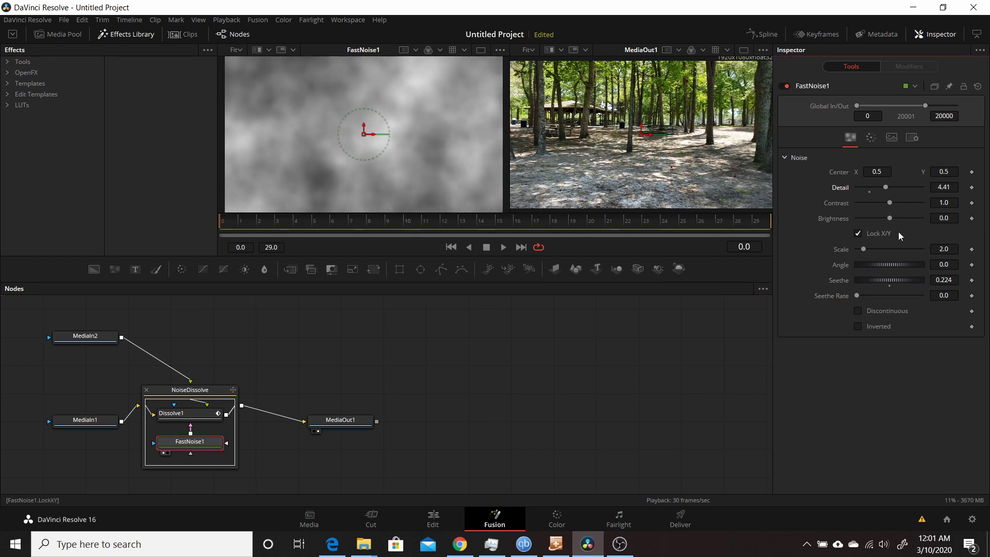
{"action": "left_click_drag", "start_coordinate": [866, 250], "coordinate": [883, 251]}
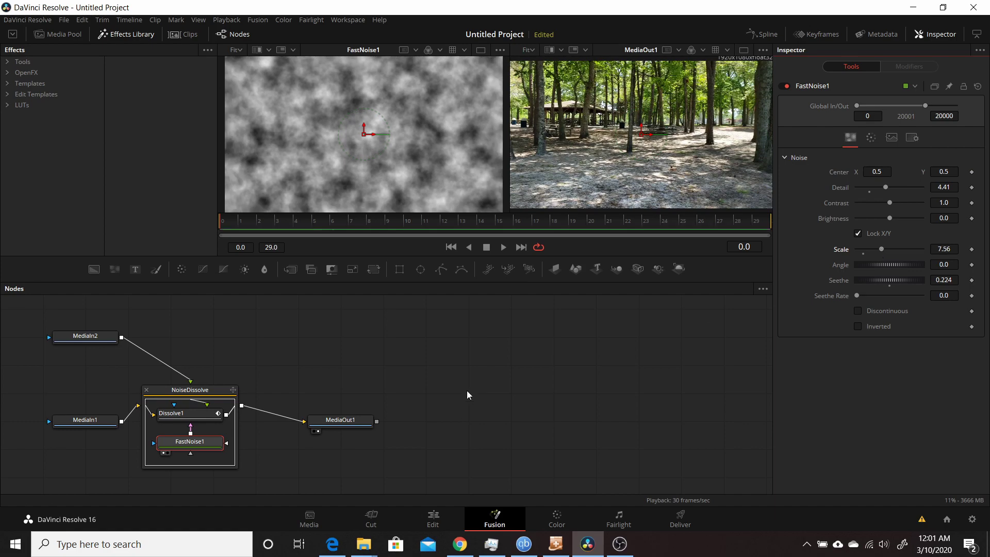
{"action": "left_click", "coordinate": [504, 248]}
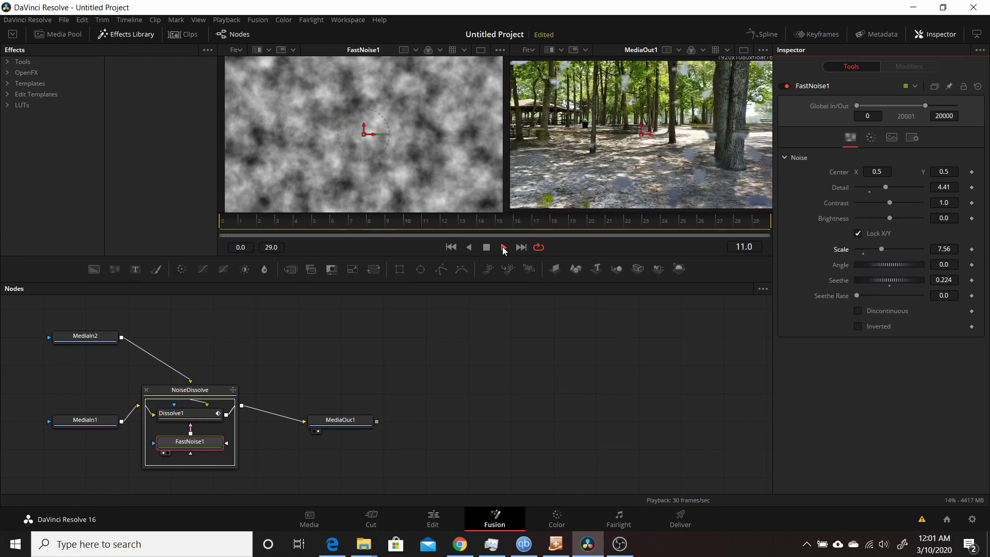
{"action": "left_click", "coordinate": [486, 248]}
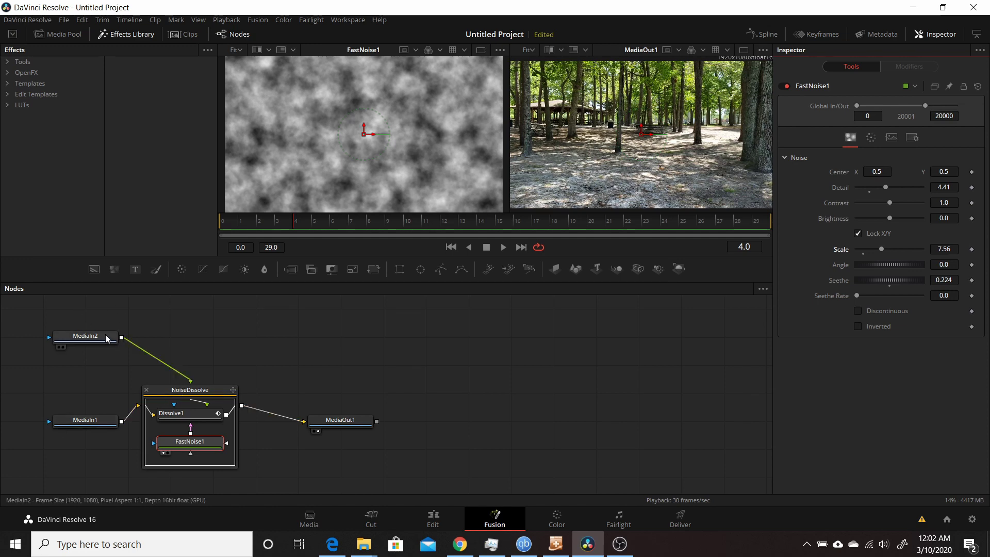
- Save the NoiseDissolve group's settings as NoiseDissolve2.setting in the Fusion Templates > Edit > Transitions folder
{"action": "right_click", "coordinate": [209, 394]}
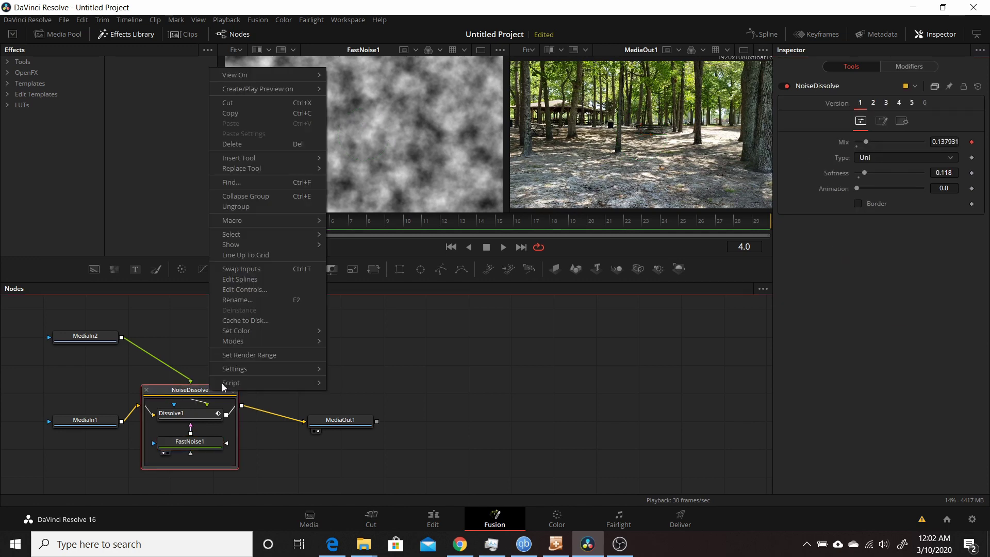
{"action": "mouse_move", "coordinate": [243, 370]}
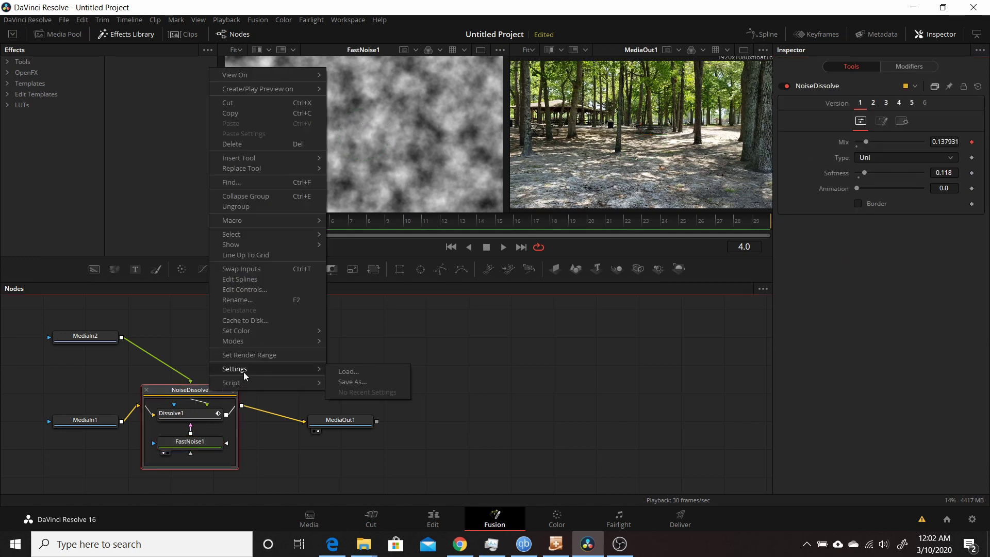
{"action": "left_click", "coordinate": [360, 383]}
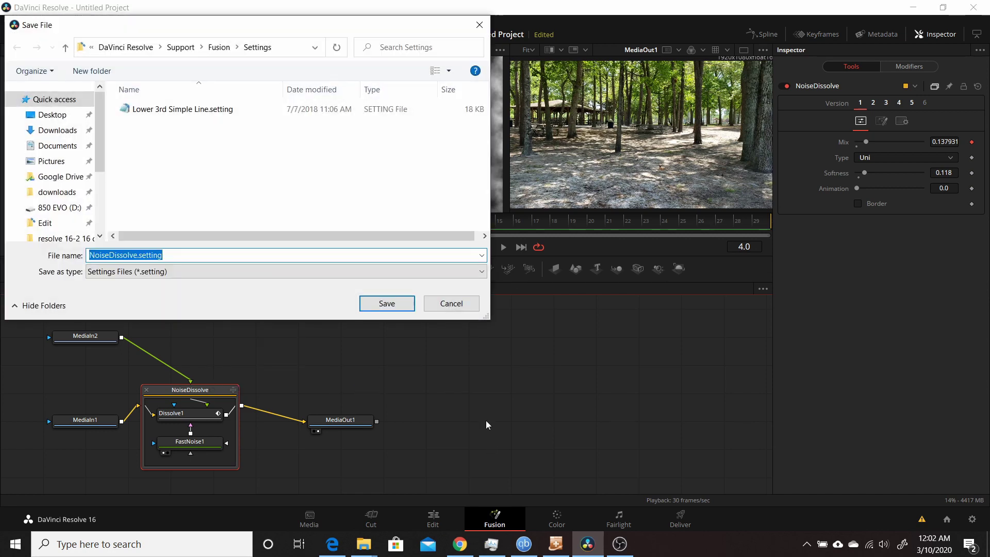
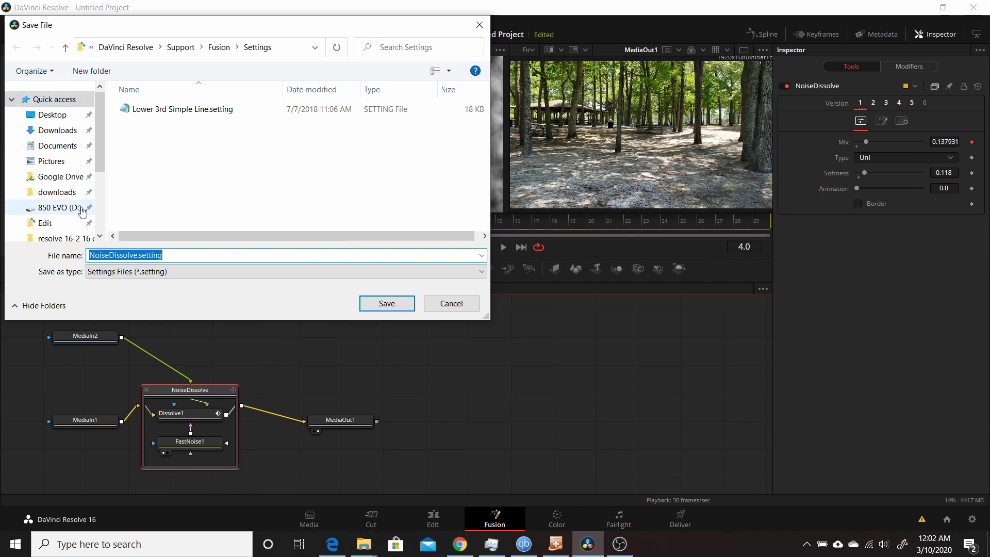
{"action": "left_click", "coordinate": [46, 227]}
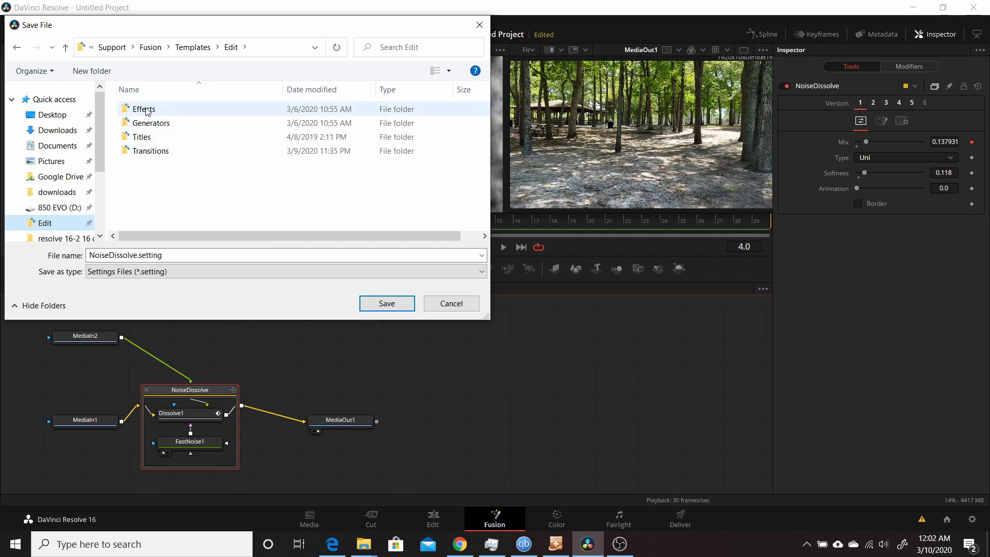
{"action": "double_click", "coordinate": [146, 152]}
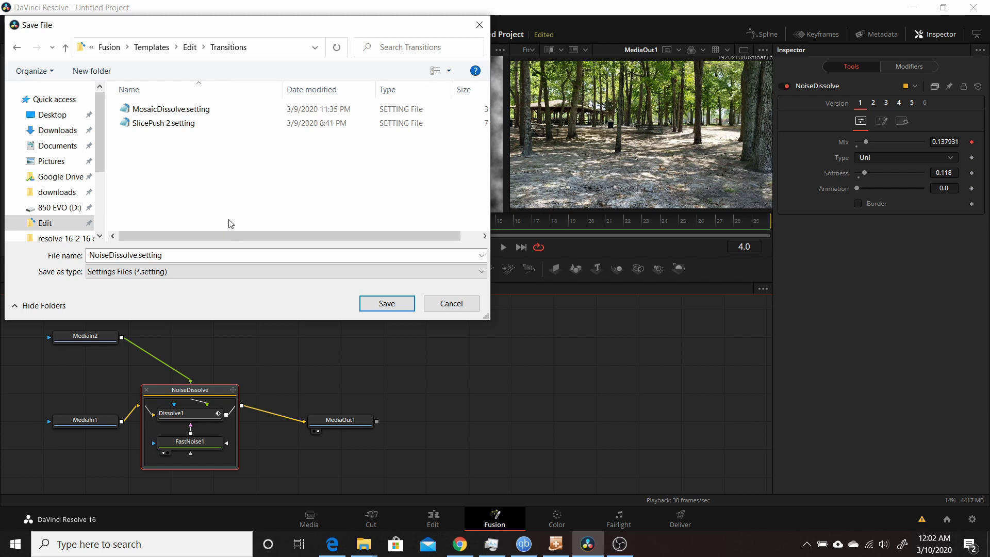
{"action": "left_click", "coordinate": [118, 254]}
{"action": "left_click", "coordinate": [118, 254]}
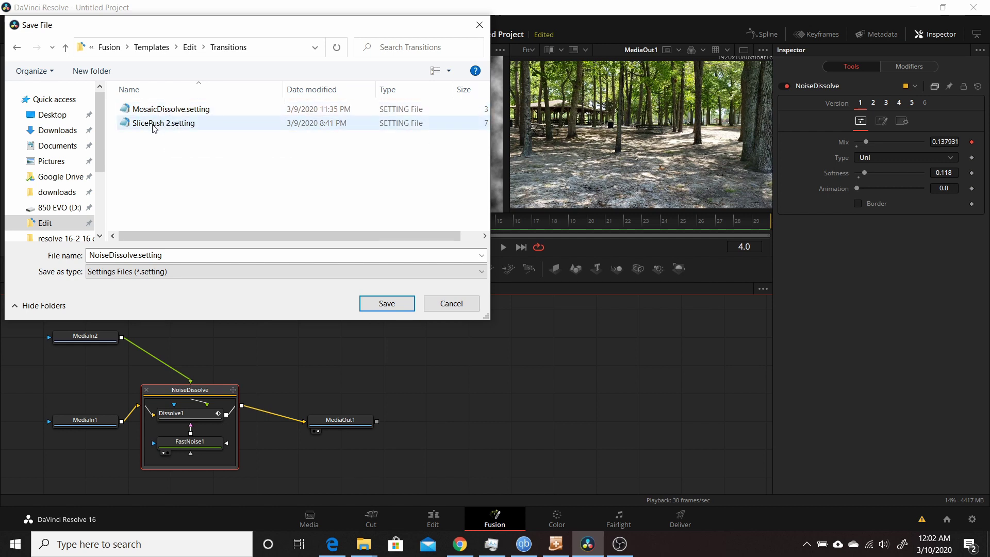
{"action": "left_click", "coordinate": [137, 255]}
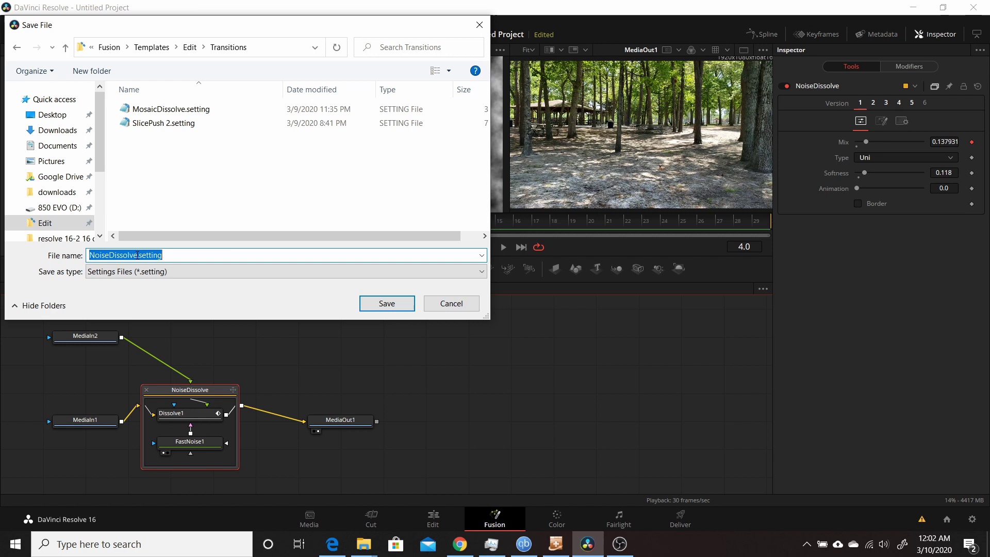
{"action": "left_click", "coordinate": [137, 255]}
{"action": "type", "text": "2"}
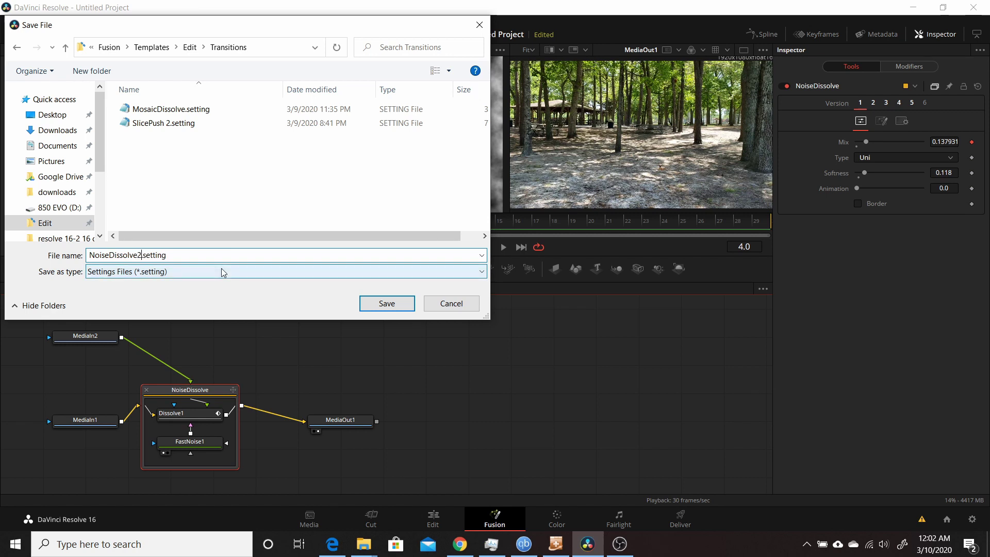
{"action": "left_click", "coordinate": [387, 304]}
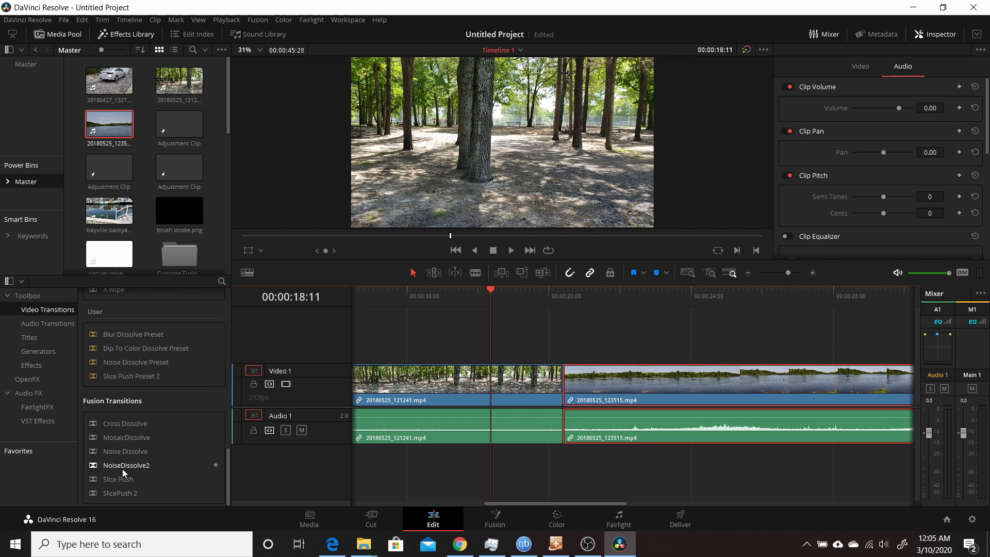
- Add the custom NoiseDissolve2 Fusion transition at the cut between the two clips, view its settings and play through it twice
{"action": "left_click_drag", "start_coordinate": [122, 467], "coordinate": [567, 389]}
{"action": "left_click", "coordinate": [553, 388]}
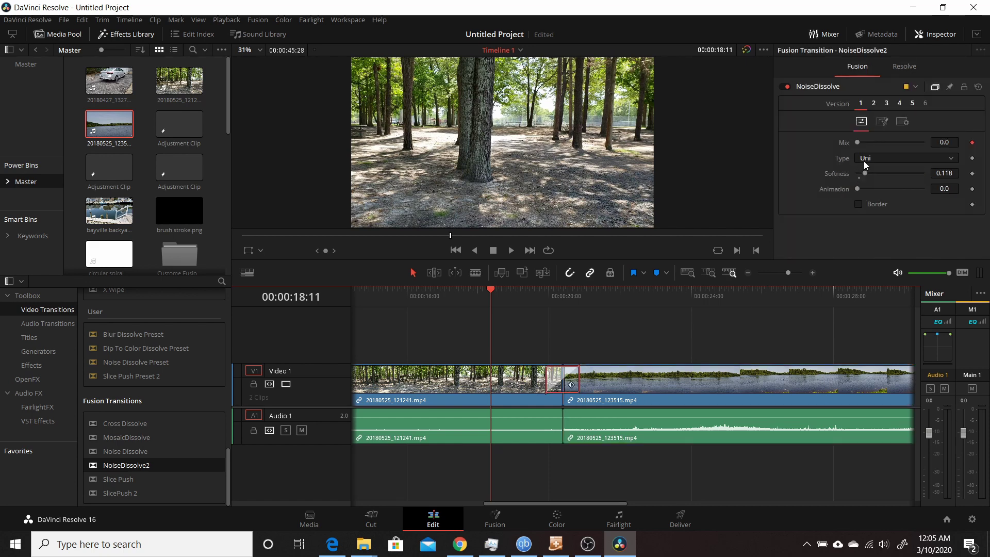
{"action": "left_click", "coordinate": [545, 292]}
{"action": "key", "text": "space"}
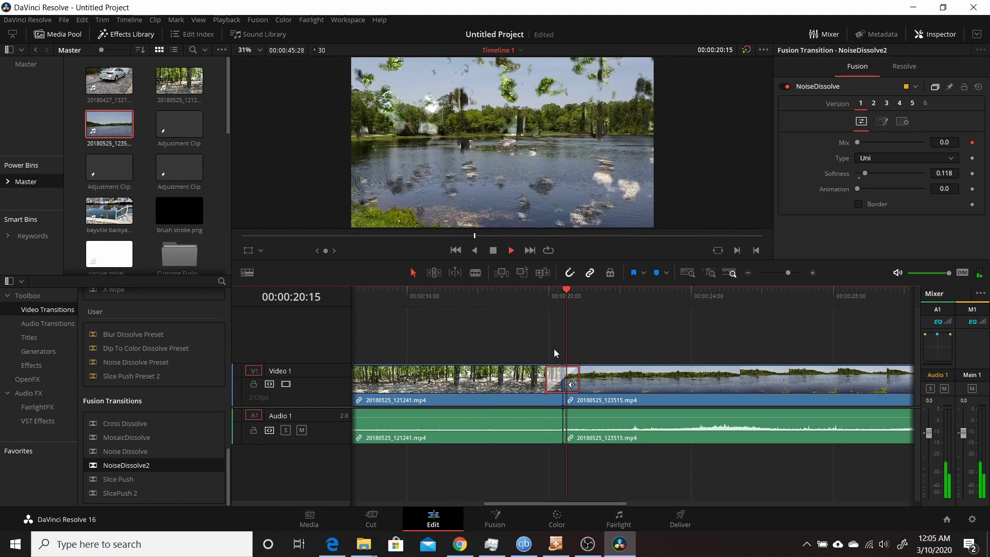
{"action": "left_click", "coordinate": [528, 296]}
{"action": "key", "text": "space"}
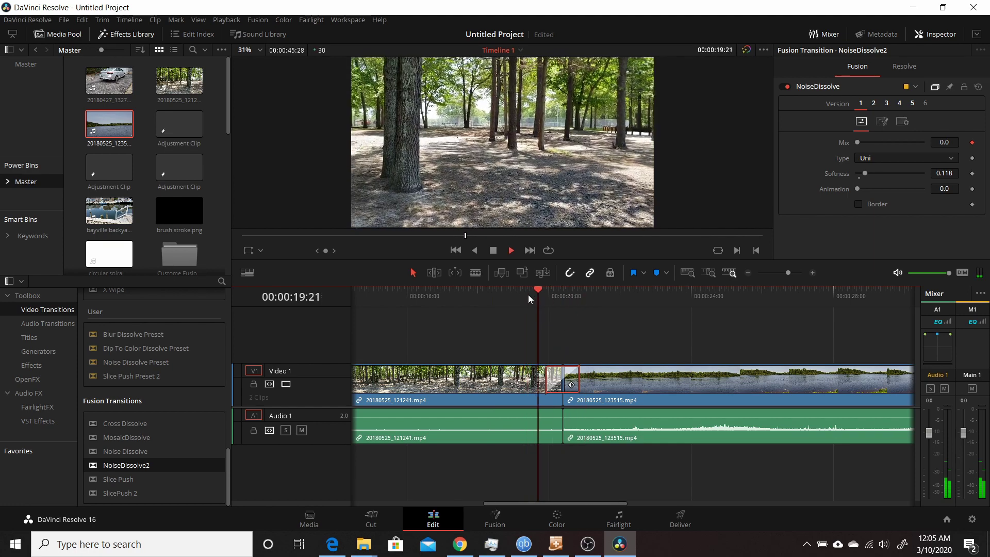
{"action": "key", "text": "space"}
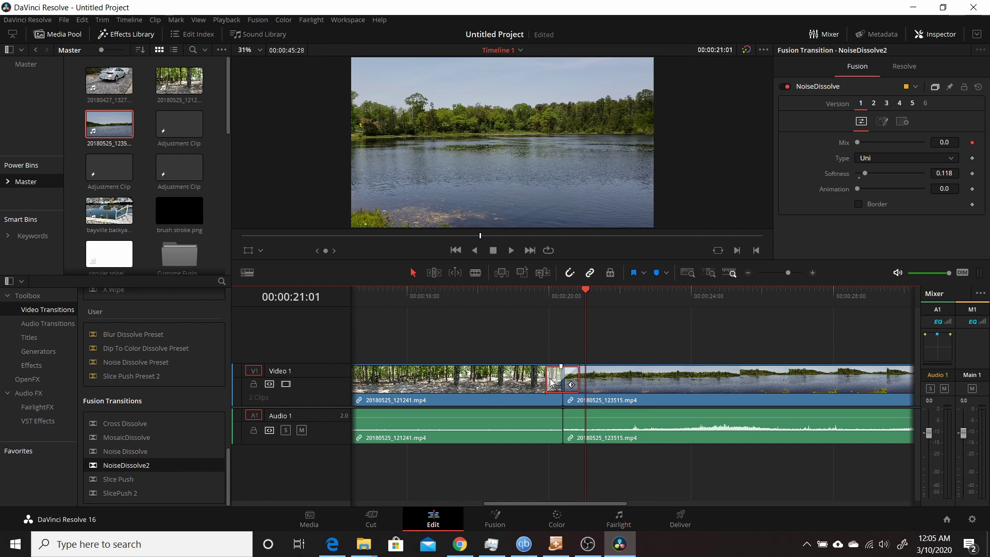
- Replace NoiseDissolve2 at the cut with the original Noise Dissolve Fusion transition, play and scrub through it, and select it
{"action": "key", "text": "Delete"}
{"action": "left_click_drag", "start_coordinate": [141, 453], "coordinate": [565, 389]}
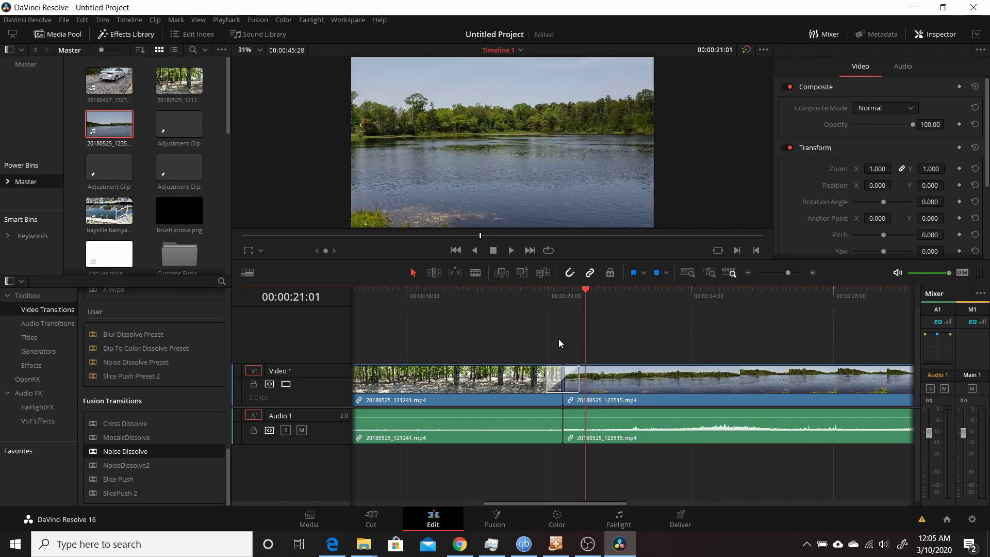
{"action": "left_click", "coordinate": [545, 295]}
{"action": "key", "text": "space"}
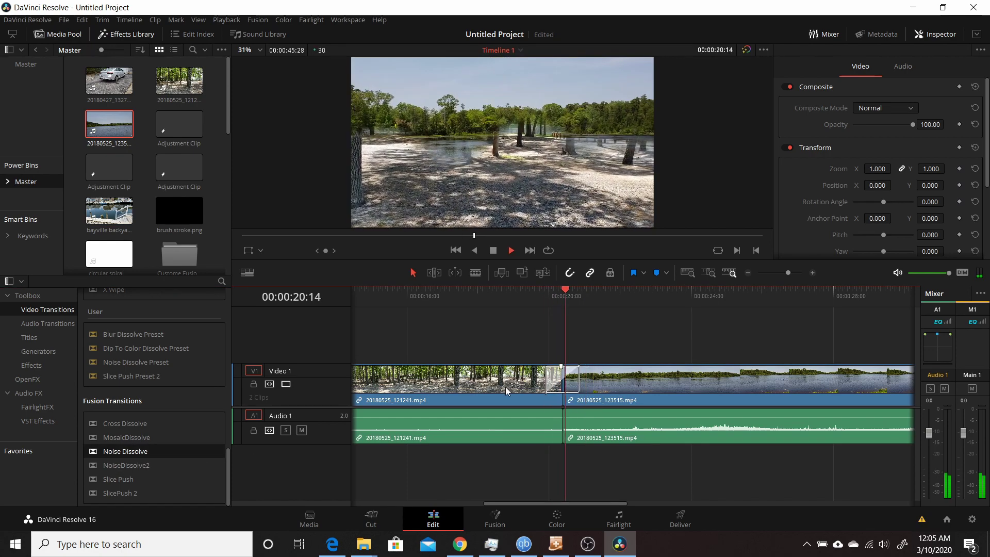
{"action": "key", "text": "space"}
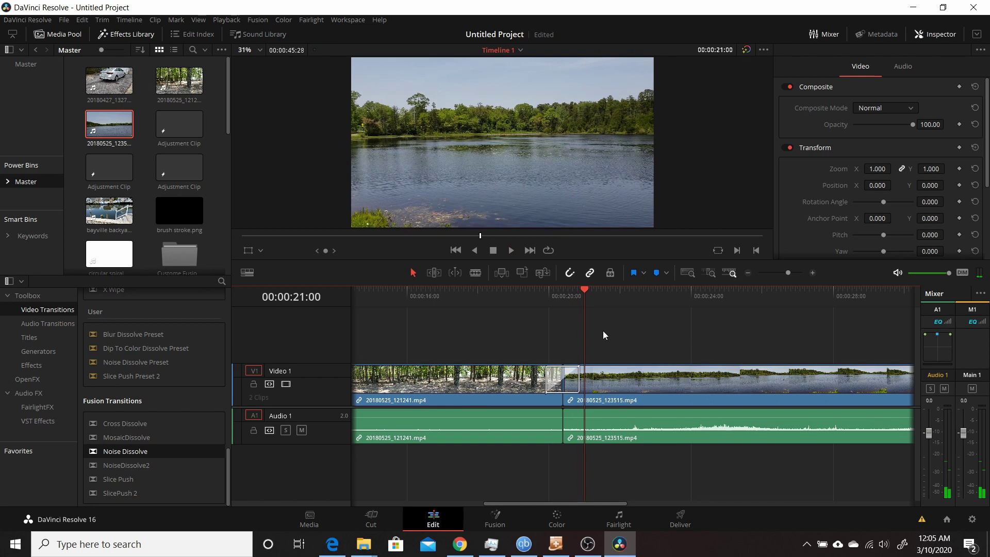
{"action": "left_click_drag", "start_coordinate": [589, 292], "coordinate": [564, 292]}
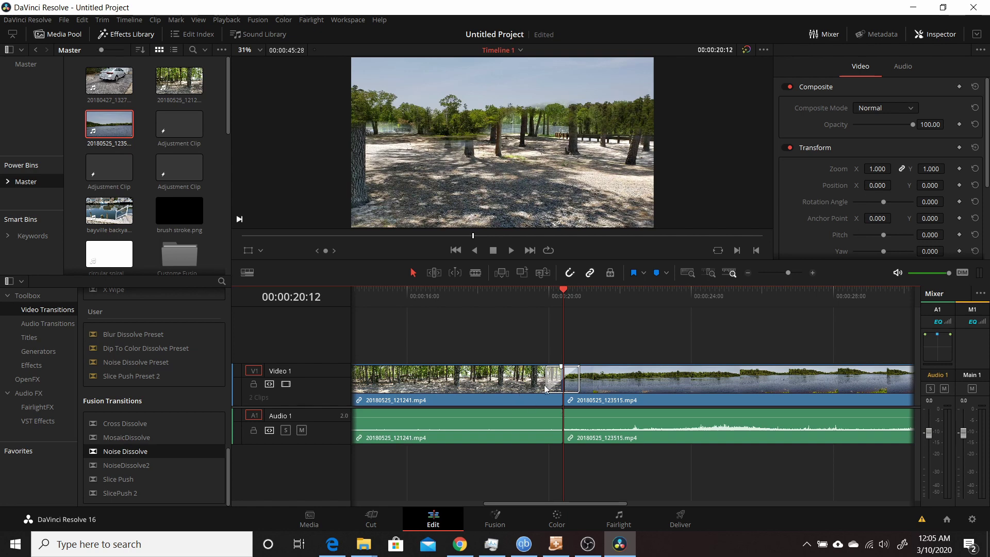
{"action": "left_click", "coordinate": [547, 387]}
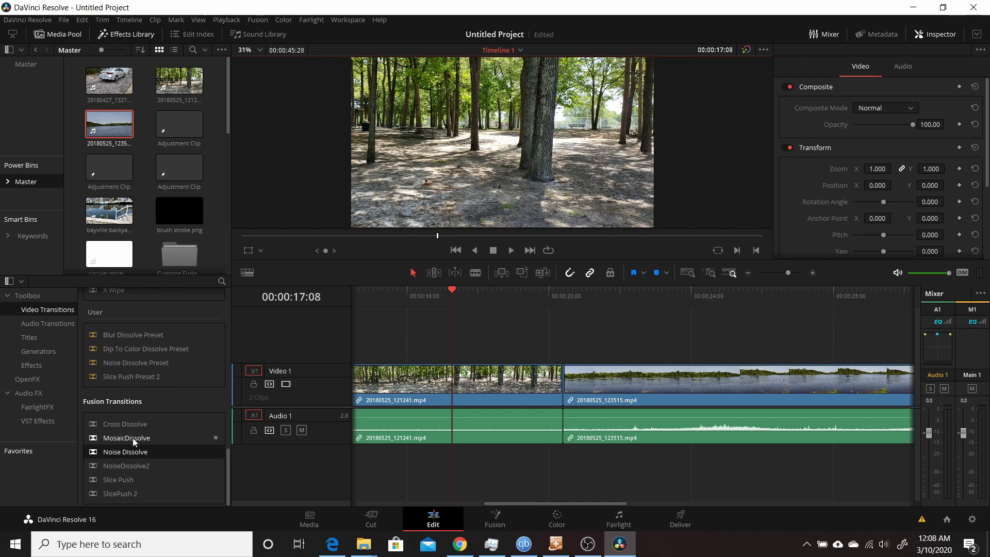
- Add the MosaicDissolve Fusion transition at the cut between the two clips and place the playhead at its start
{"action": "left_click_drag", "start_coordinate": [132, 437], "coordinate": [614, 394]}
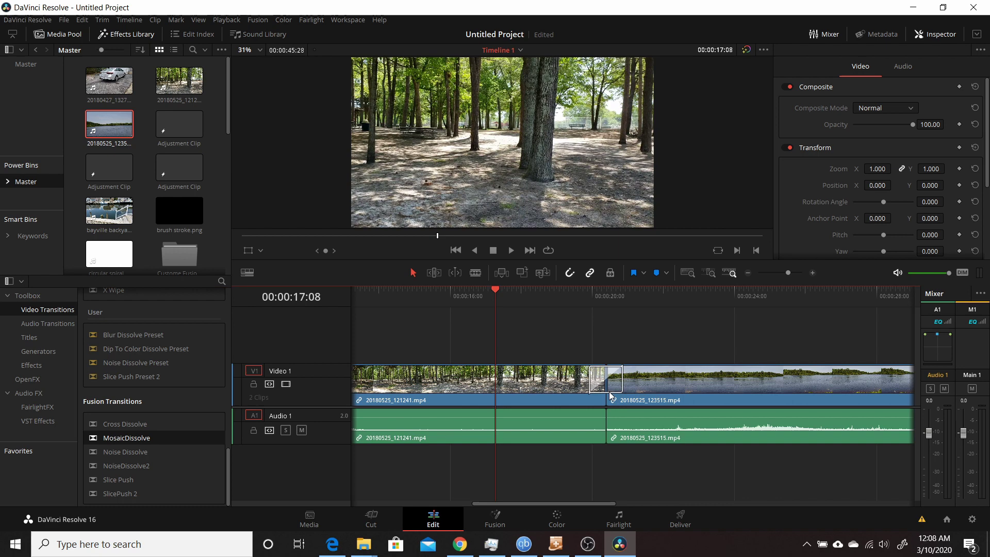
{"action": "left_click", "coordinate": [589, 295]}
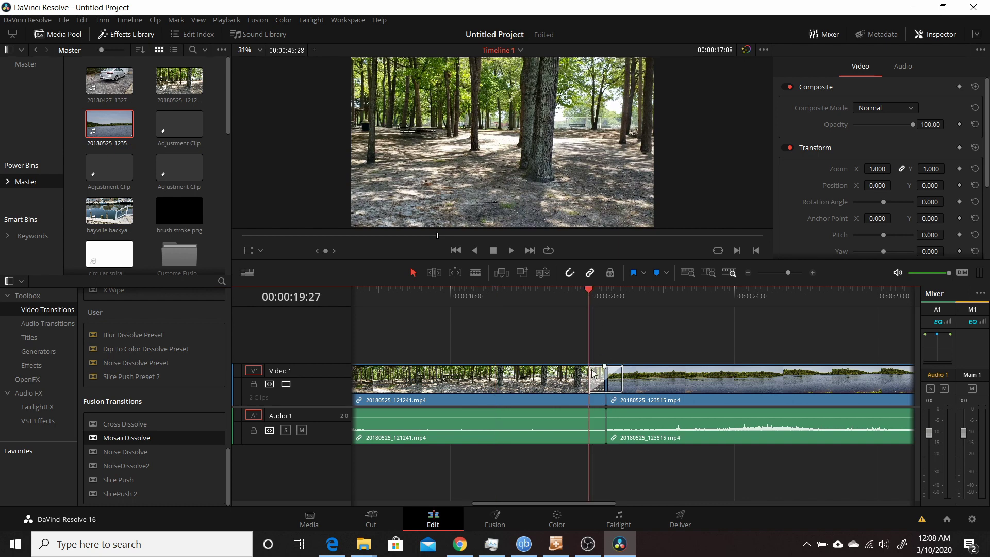
- Play through the MosaicDissolve transition at the cut twice, returning the playhead to just before it for the second playback
{"action": "key", "text": "space"}
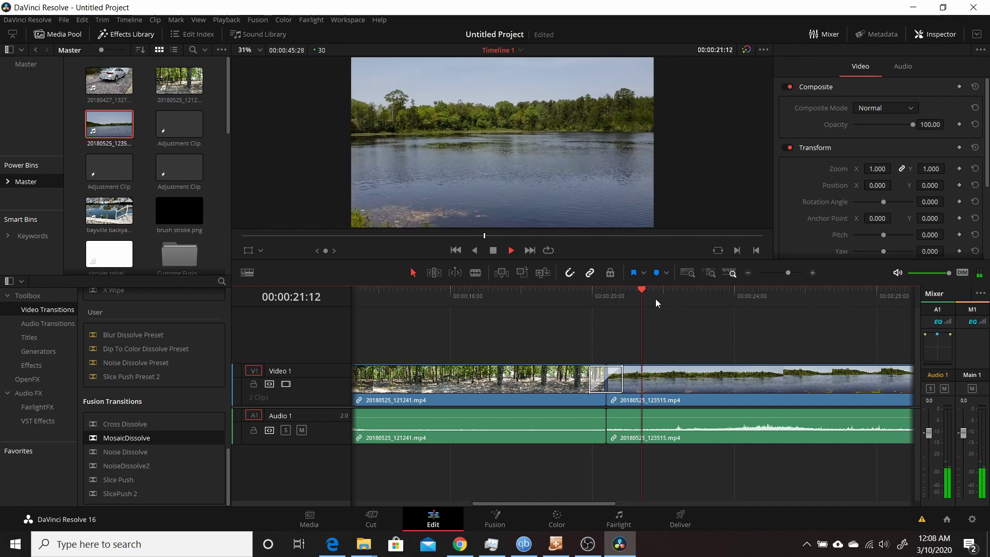
{"action": "key", "text": "space"}
{"action": "left_click", "coordinate": [599, 295]}
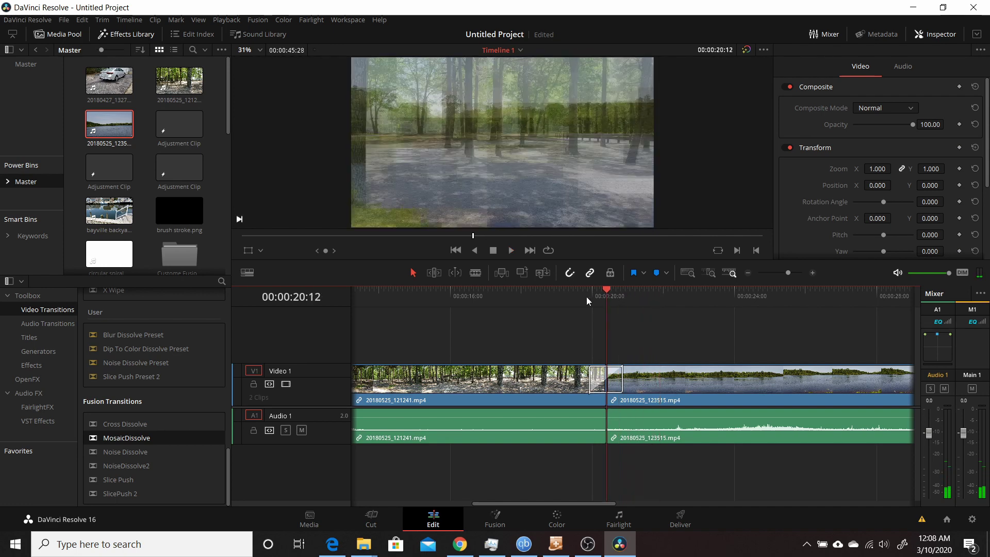
{"action": "left_click", "coordinate": [586, 296]}
{"action": "key", "text": "space"}
{"action": "key", "text": "space"}
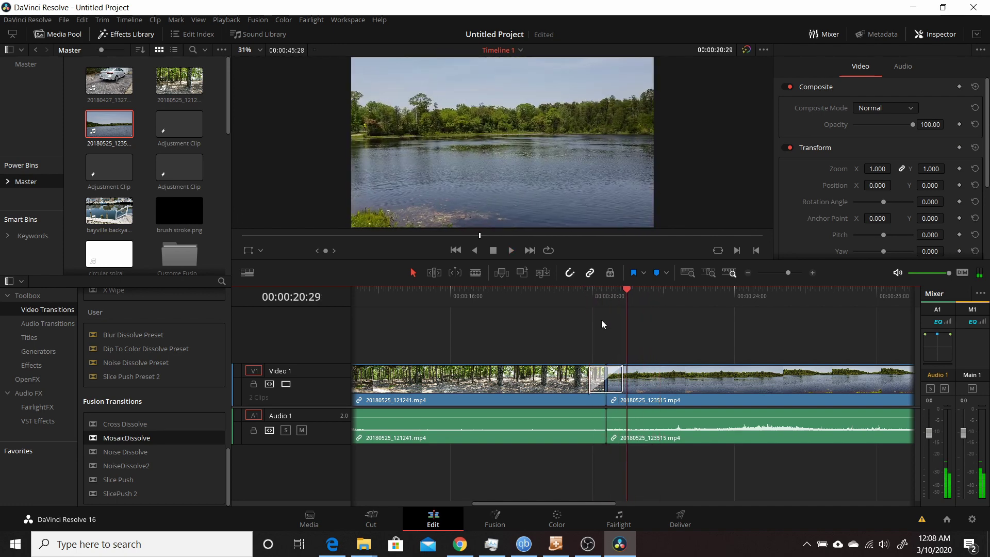
- Delete the MosaicDissolve transition from the cut and open the first clip, 20180525_121241.mp4, on the Fusion page
{"action": "left_click", "coordinate": [594, 379]}
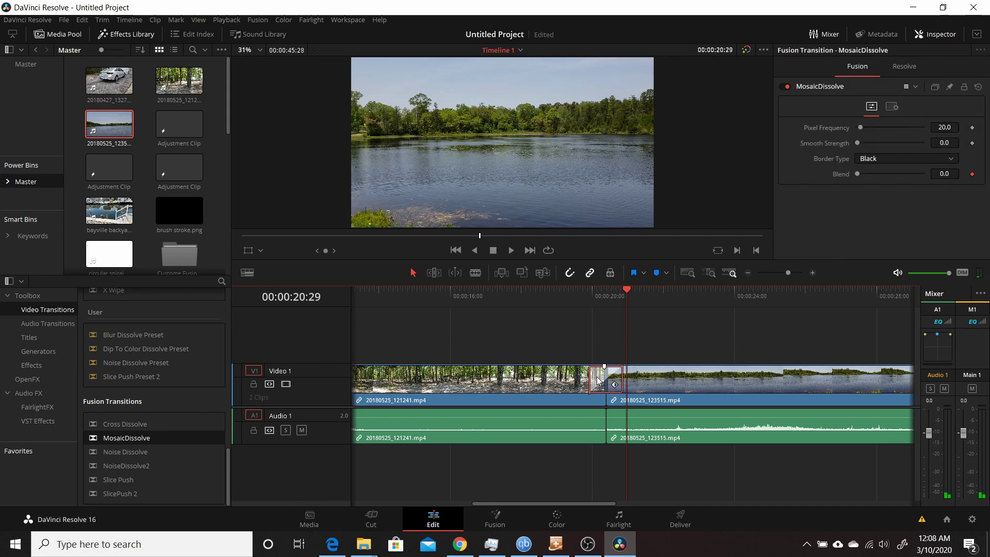
{"action": "key", "text": "Delete"}
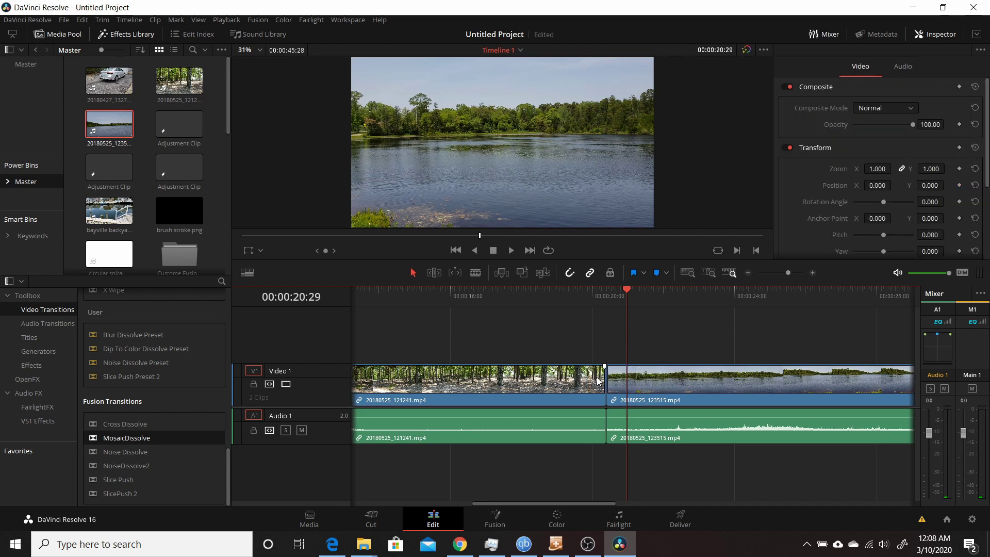
{"action": "left_click", "coordinate": [402, 302]}
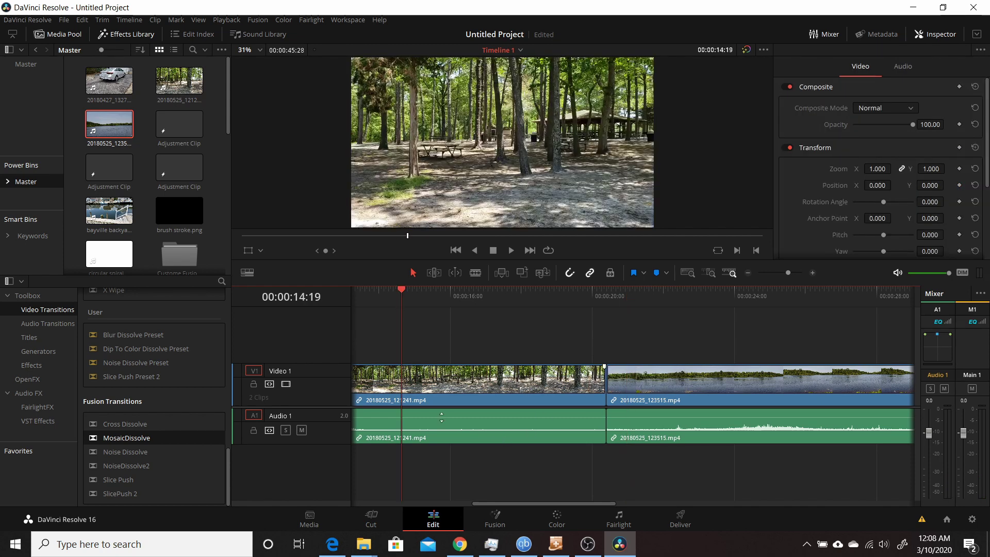
{"action": "left_click", "coordinate": [495, 518]}
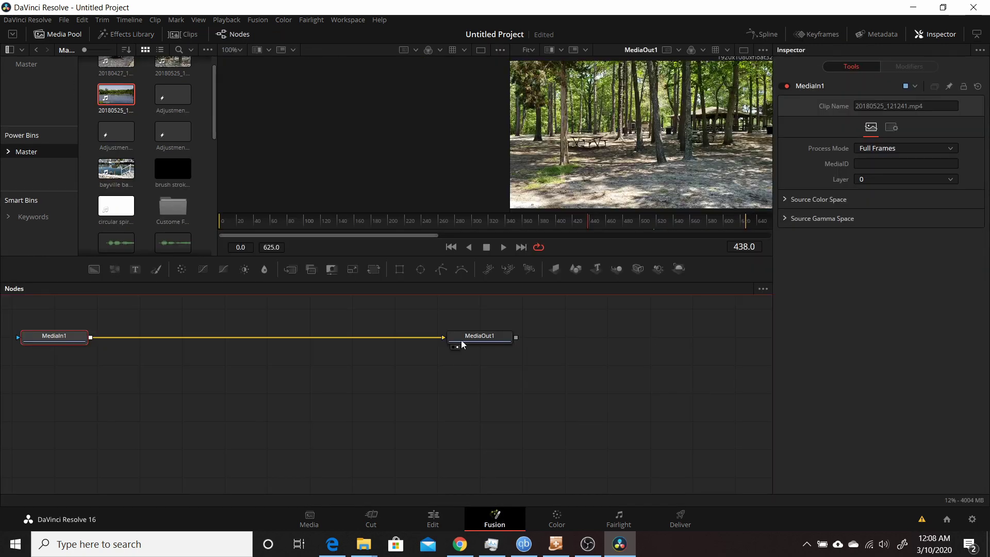
- Move MediaIn1 and MediaOut1 lower and further apart, and add an unconnected Dissolve node above MediaIn1
{"action": "left_click_drag", "start_coordinate": [599, 410], "coordinate": [651, 451]}
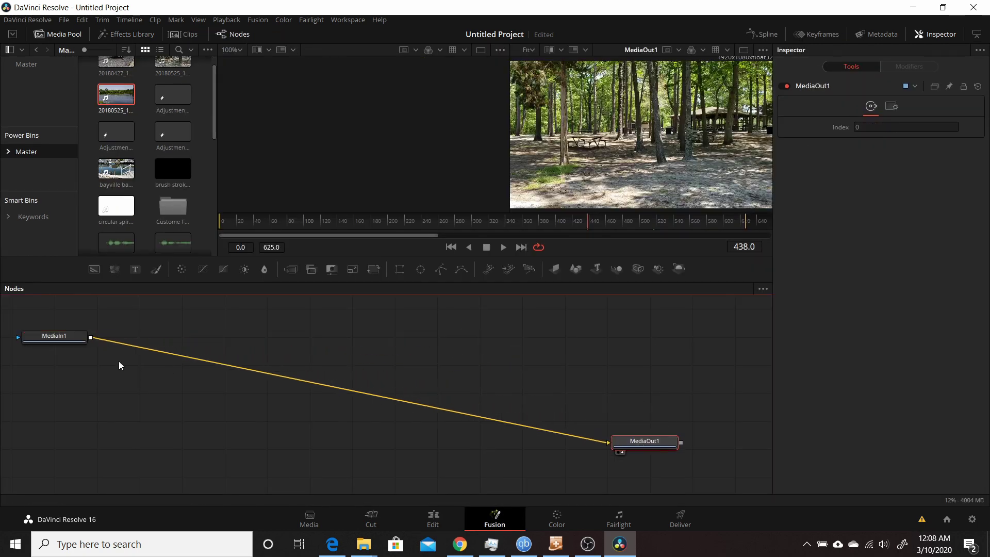
{"action": "left_click_drag", "start_coordinate": [61, 339], "coordinate": [90, 429]}
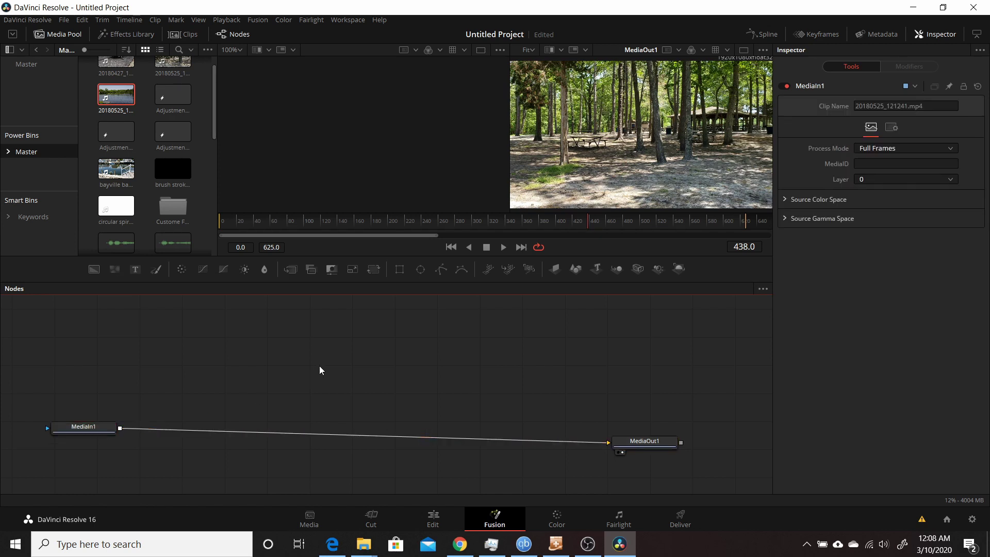
{"action": "key", "text": "shift+space"}
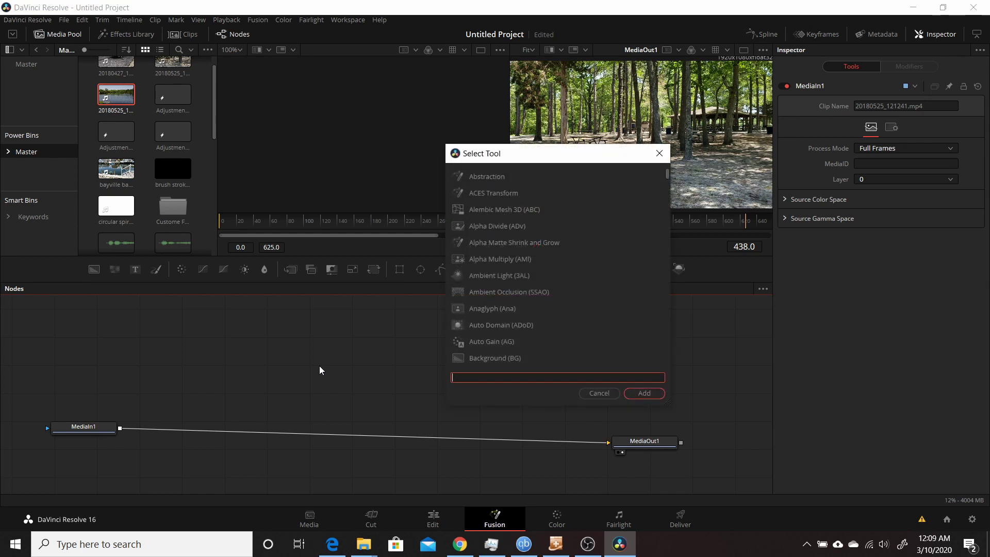
{"action": "type", "text": "dis"}
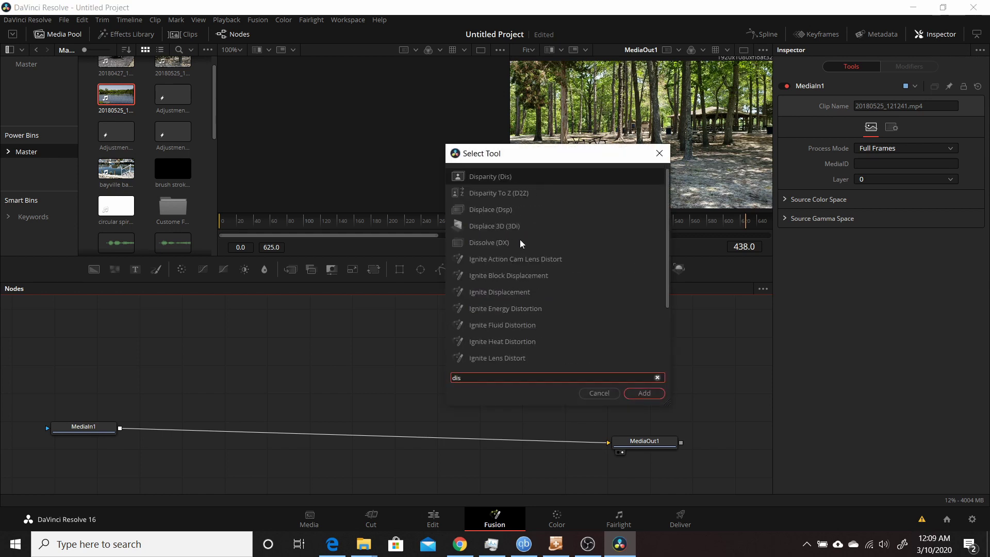
{"action": "left_click", "coordinate": [491, 240]}
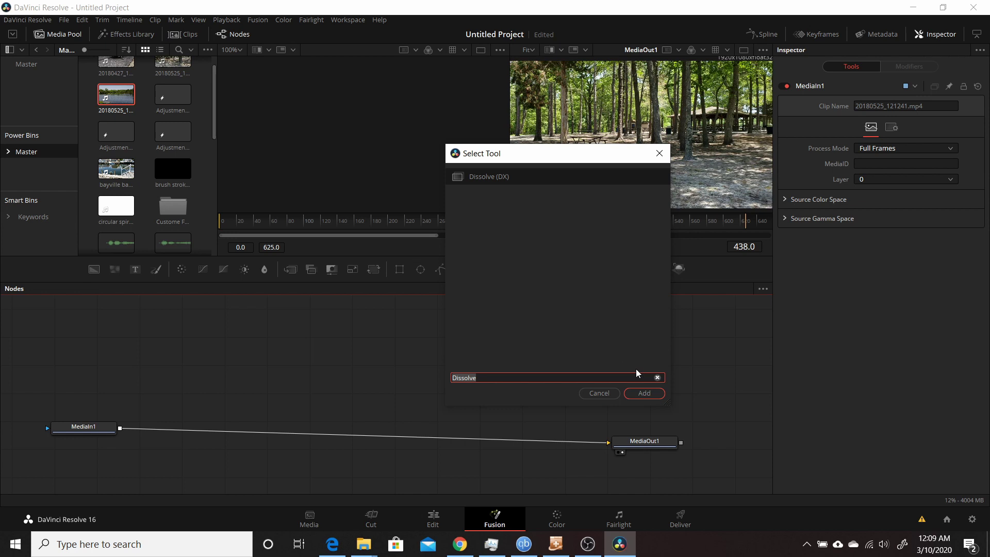
{"action": "left_click", "coordinate": [644, 393]}
{"action": "left_click_drag", "start_coordinate": [311, 371], "coordinate": [197, 359]}
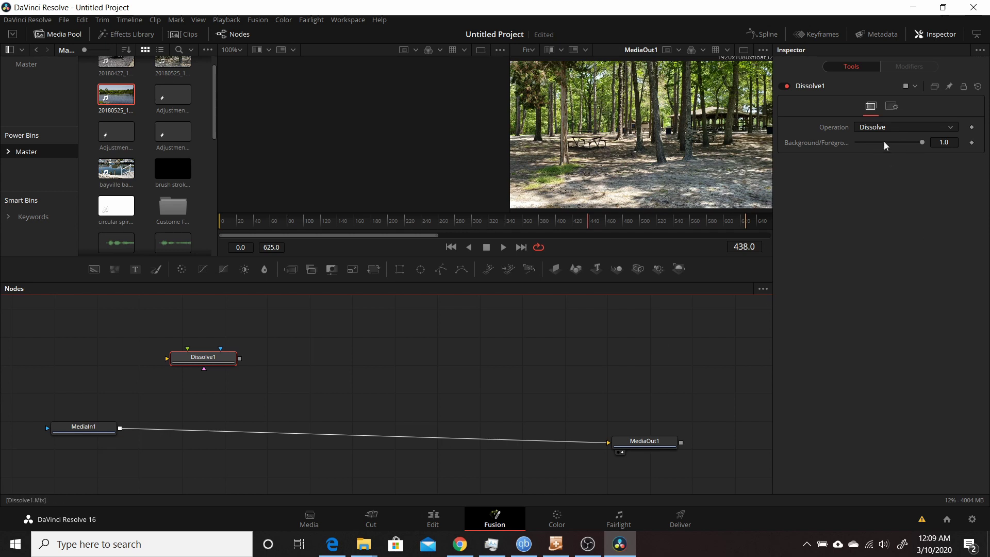
{"action": "left_click_drag", "start_coordinate": [216, 358], "coordinate": [208, 360]}
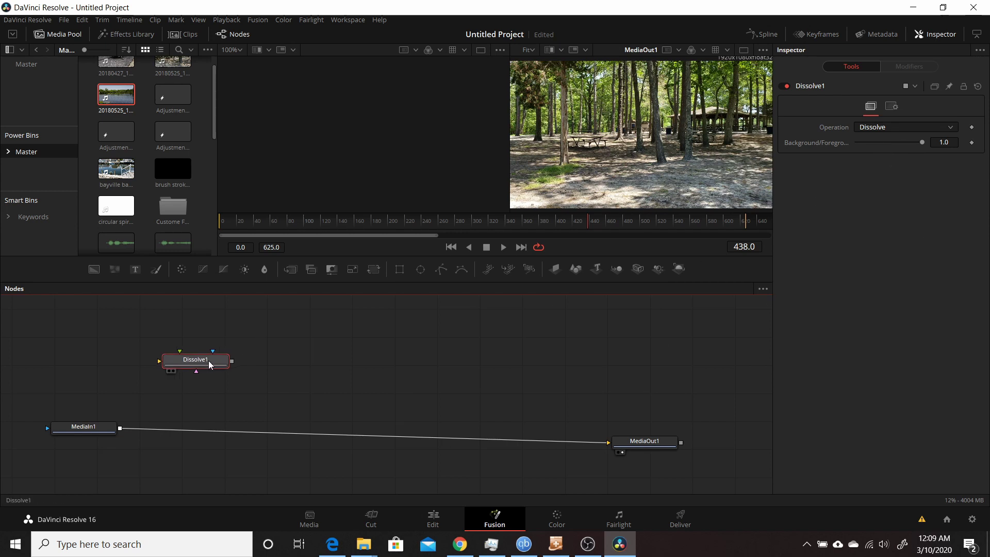
{"action": "left_click", "coordinate": [314, 358]}
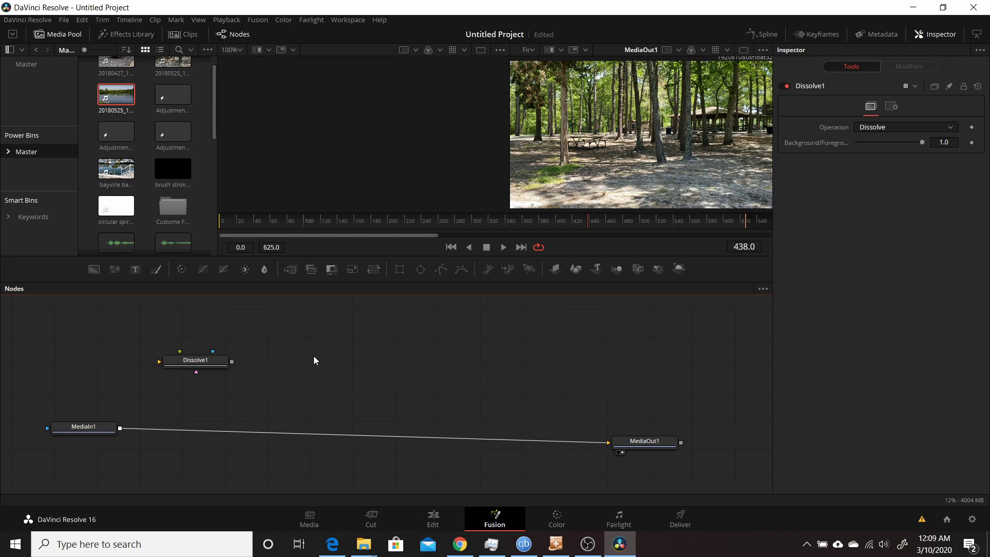
- Add a Mosaic Blur node beside Dissolve1 and connect Dissolve1's output to its input
{"action": "key", "text": "shift+space"}
{"action": "type", "text": "m"}
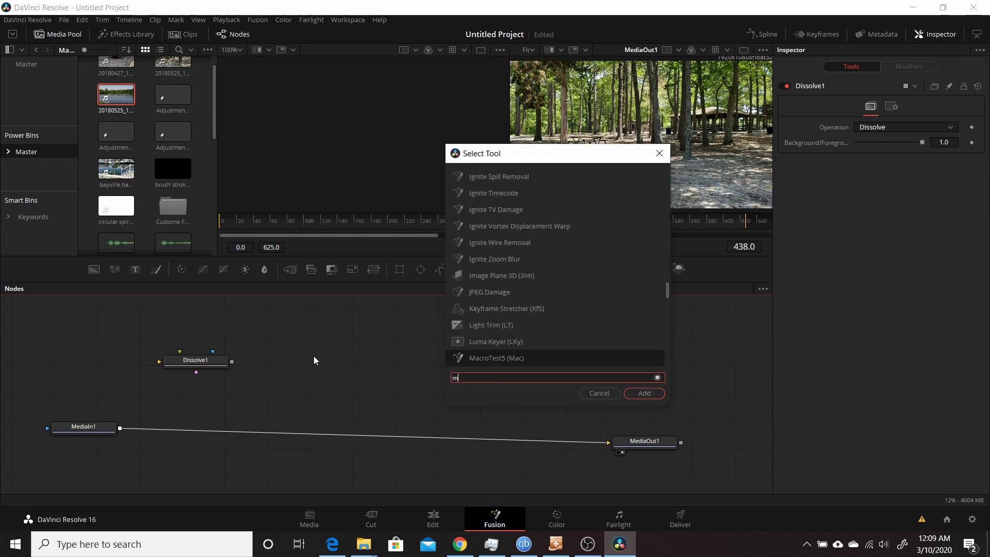
{"action": "type", "text": "os"}
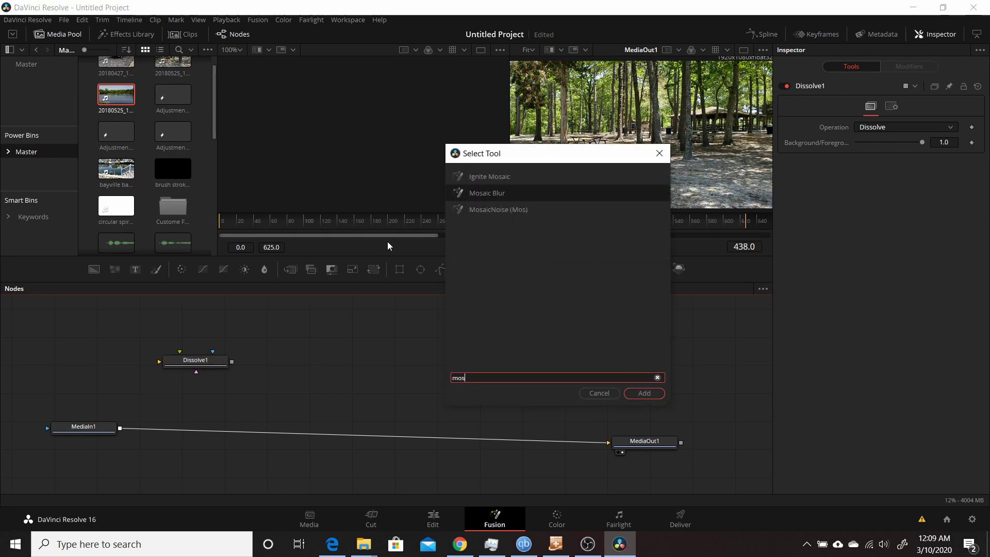
{"action": "left_click", "coordinate": [499, 193]}
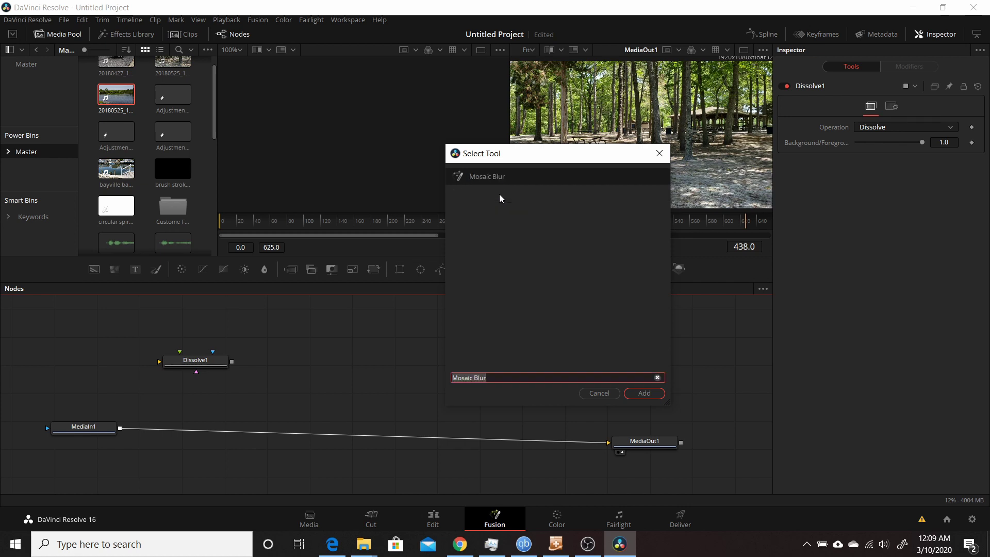
{"action": "left_click", "coordinate": [652, 397]}
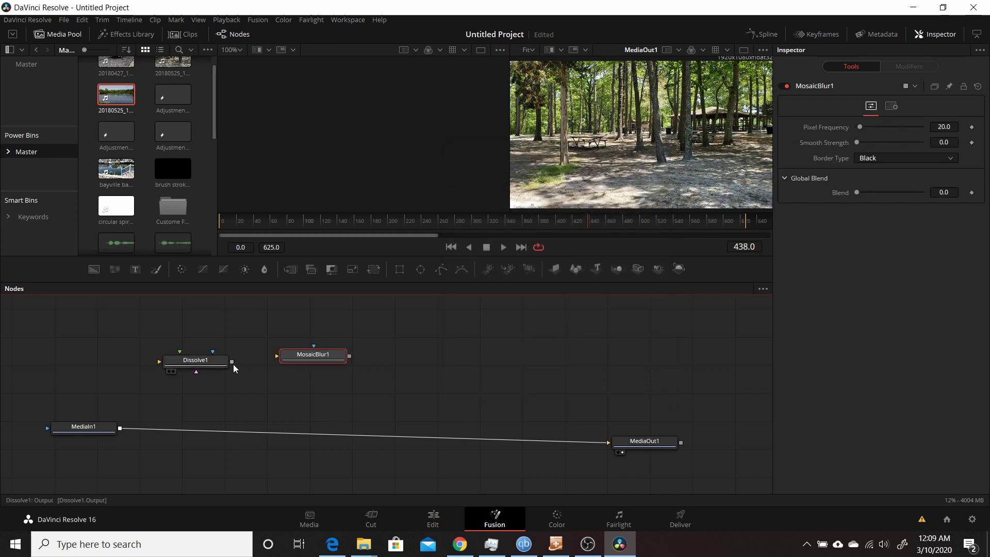
{"action": "left_click_drag", "start_coordinate": [231, 363], "coordinate": [295, 362]}
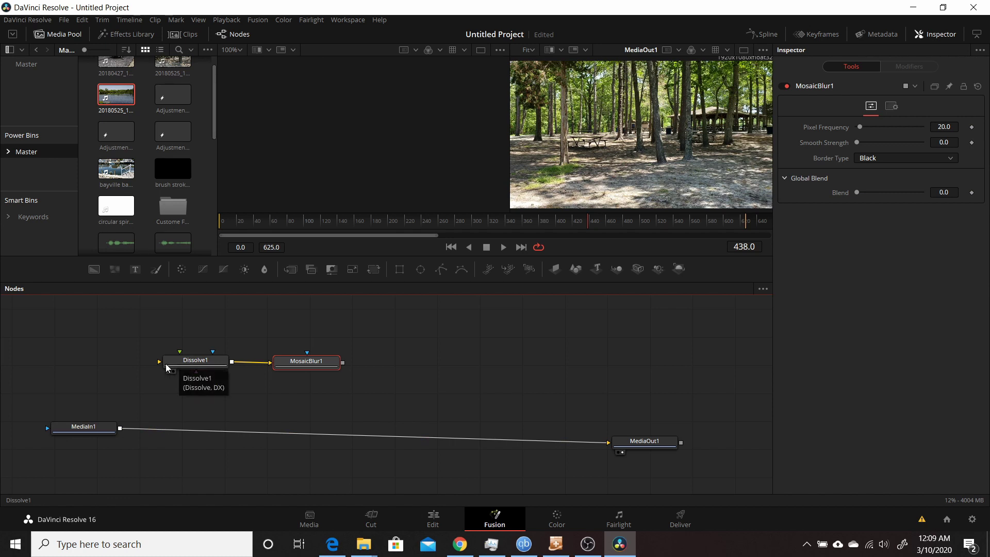
- Connect MediaIn1 and the lake clip 20180525_123515.mp4 from the media pool as the two inputs of Dissolve1
{"action": "left_click_drag", "start_coordinate": [120, 427], "coordinate": [172, 367]}
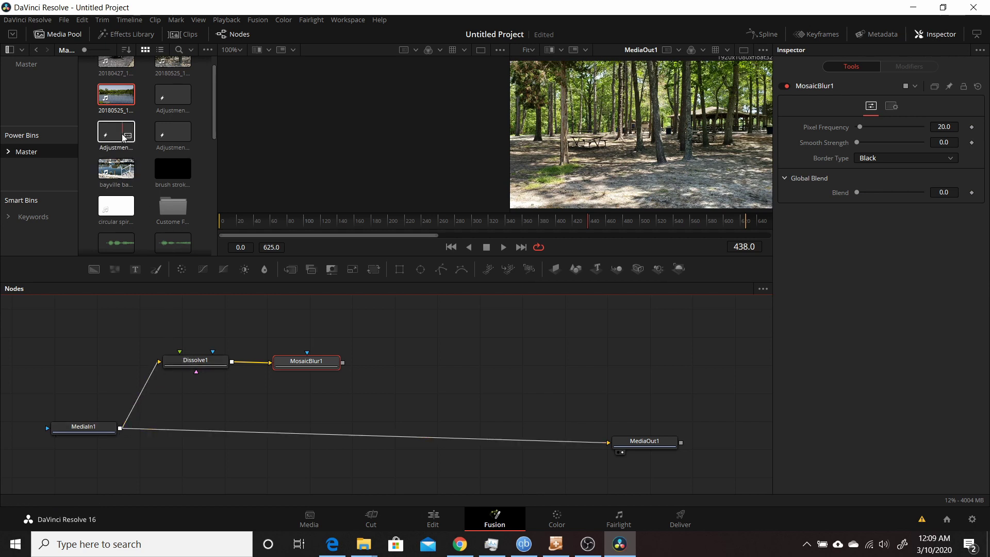
{"action": "left_click_drag", "start_coordinate": [119, 98], "coordinate": [205, 367]}
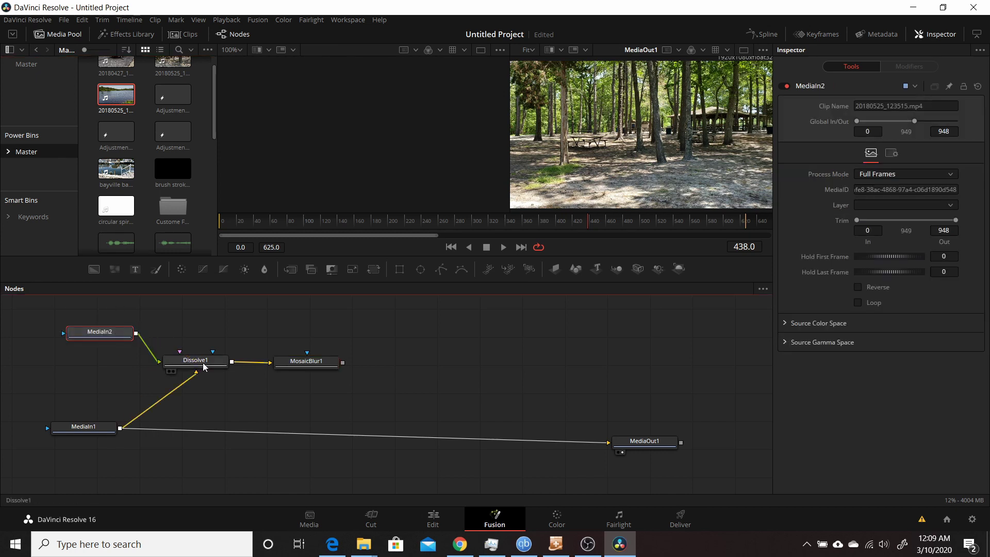
- Show Dissolve1 in the first viewer and MosaicBlur1 in the second, trying out the Background/Foreground and Blend sliders
{"action": "left_click", "coordinate": [196, 366]}
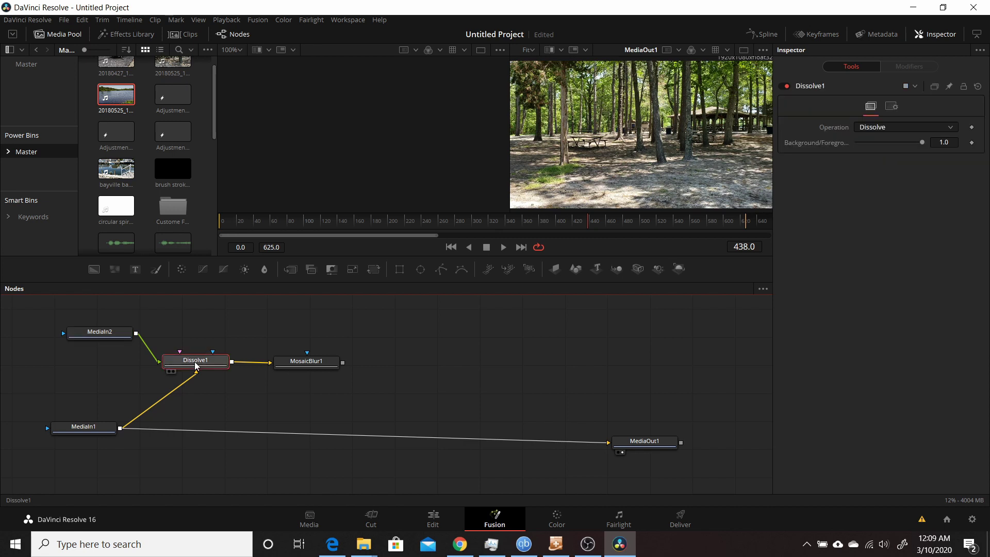
{"action": "key", "text": "1"}
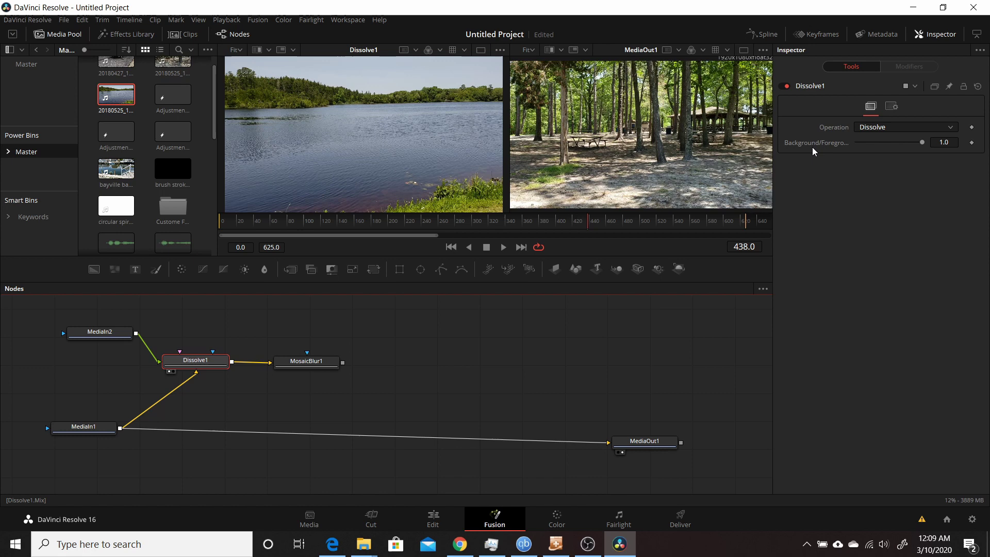
{"action": "left_click", "coordinate": [923, 144]}
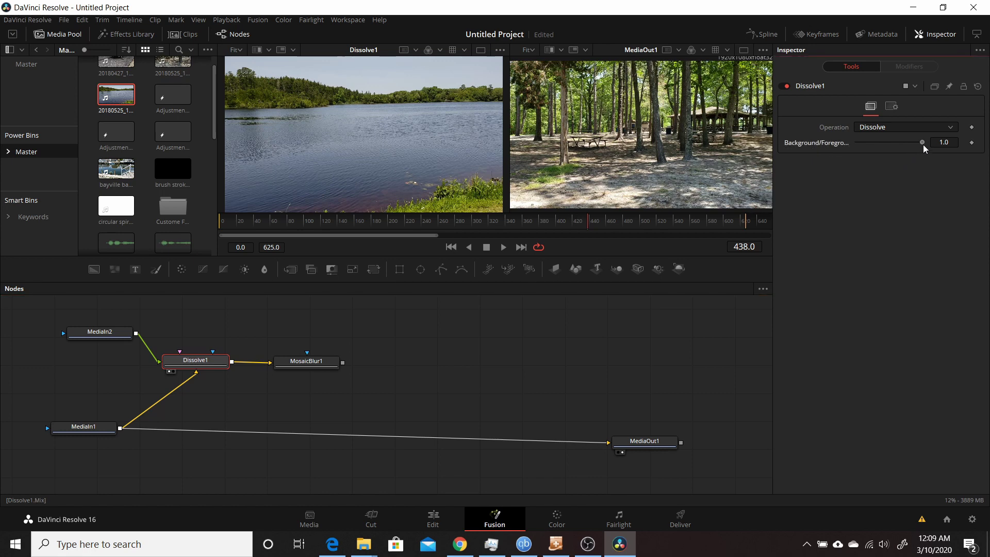
{"action": "mouse_move", "coordinate": [923, 145]}
{"action": "left_mouse_down"}
{"action": "mouse_move", "coordinate": [856, 148]}
{"action": "mouse_move", "coordinate": [924, 163]}
{"action": "left_mouse_up"}
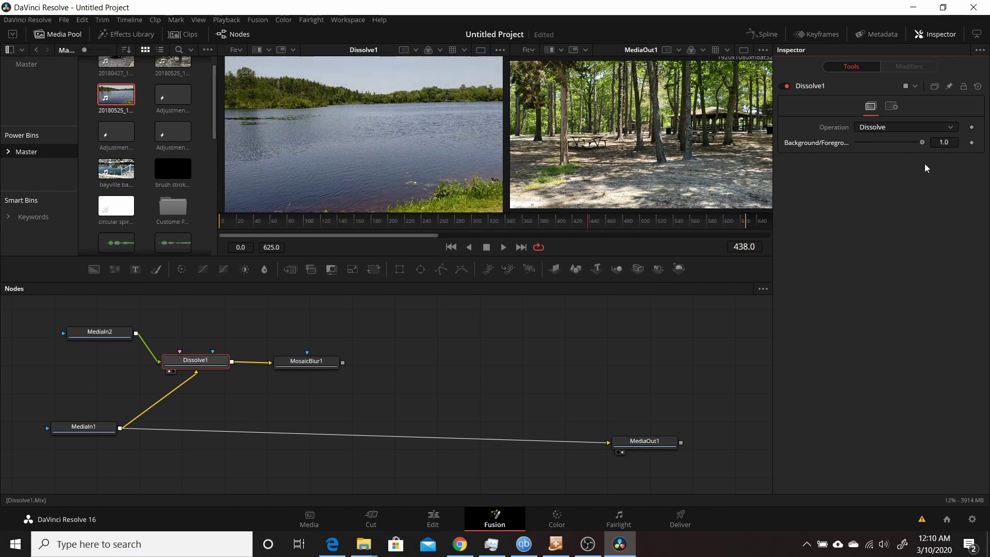
{"action": "left_click", "coordinate": [308, 361]}
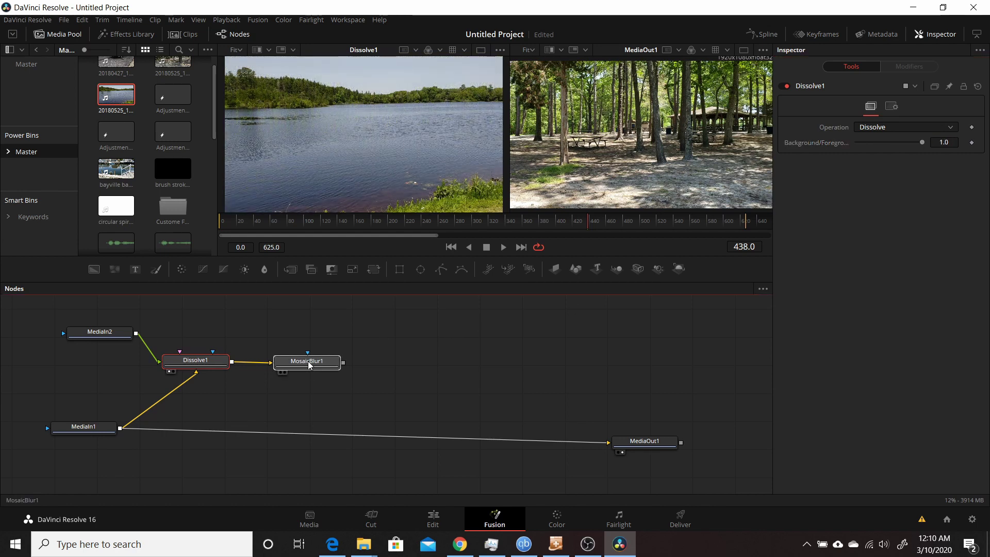
{"action": "key", "text": "2"}
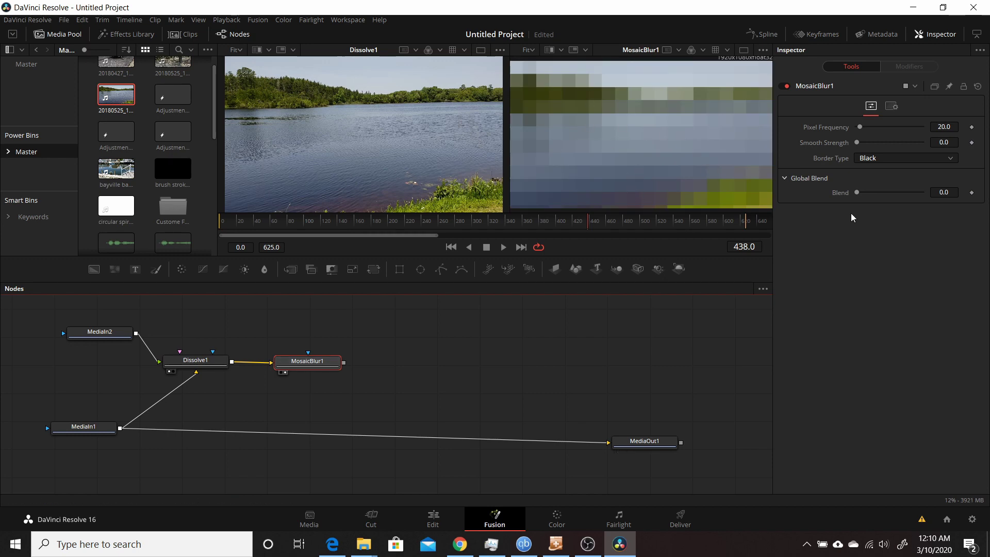
{"action": "left_click_drag", "start_coordinate": [858, 194], "coordinate": [847, 215]}
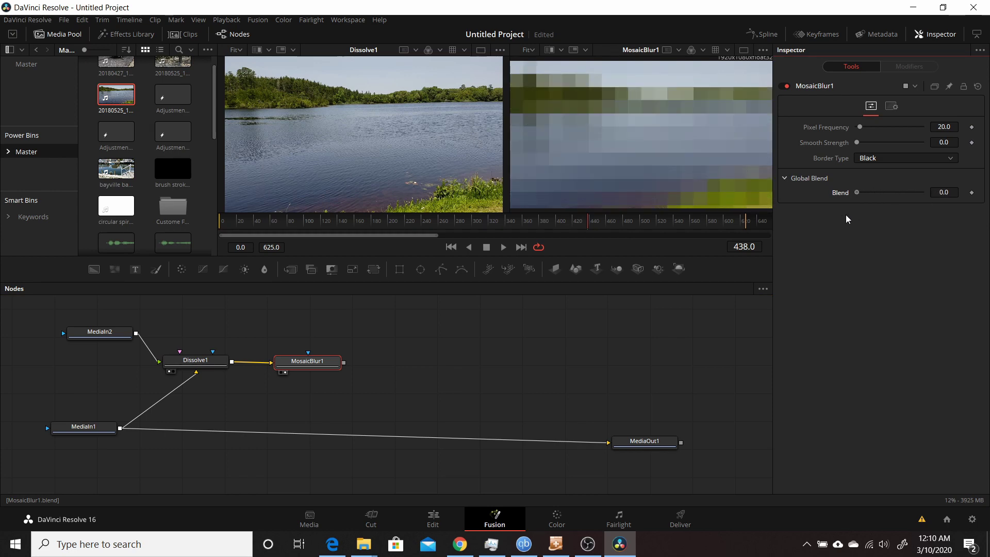
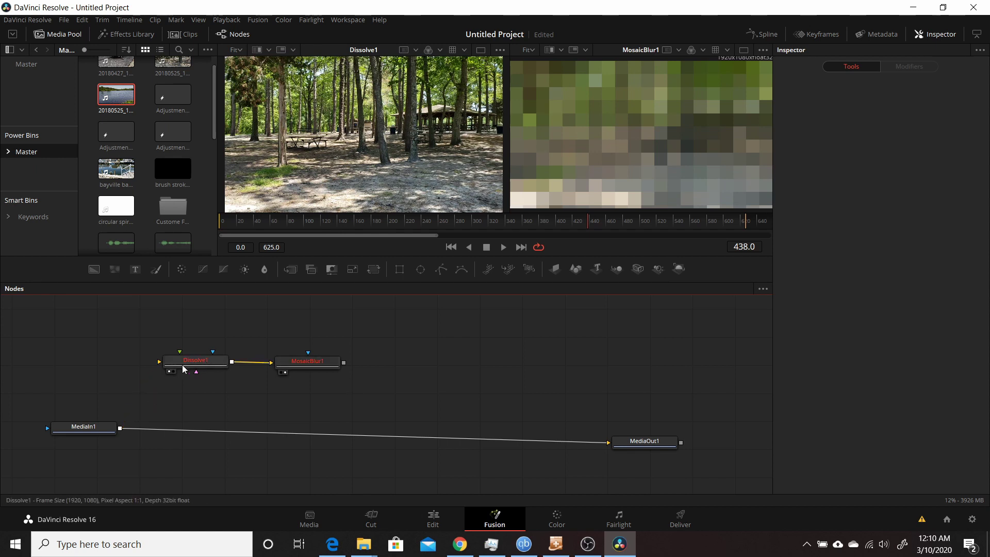
- Examine the settings of MosaicBlur1 and Dissolve1, shifting both nodes slightly in the node graph
{"action": "left_click_drag", "start_coordinate": [309, 363], "coordinate": [304, 363]}
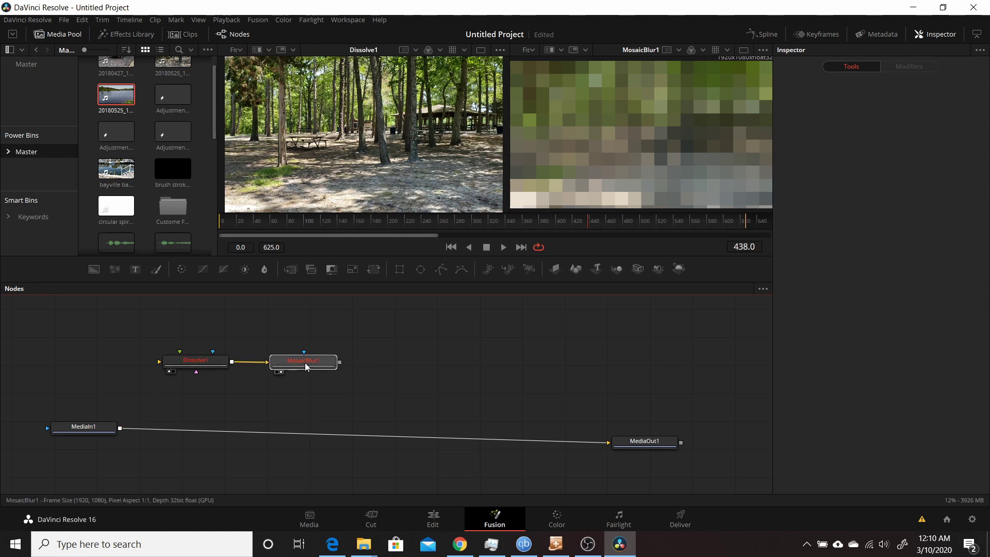
{"action": "left_click", "coordinate": [305, 363]}
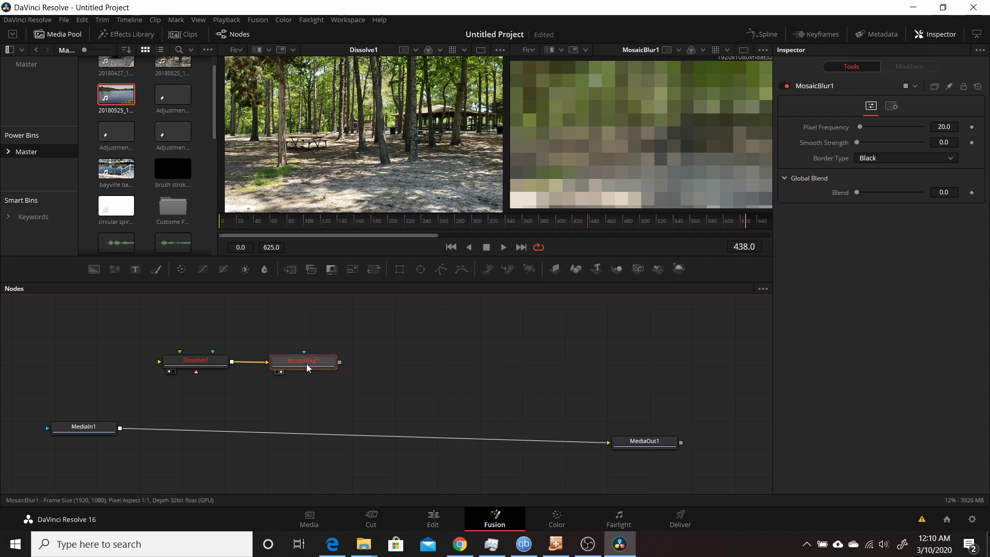
{"action": "mouse_move", "coordinate": [308, 366]}
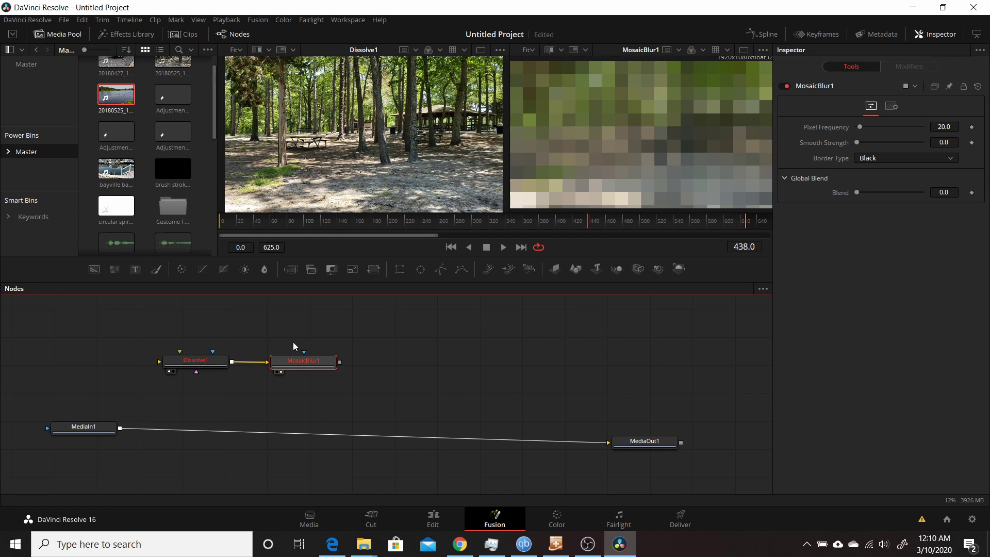
{"action": "left_click", "coordinate": [211, 365]}
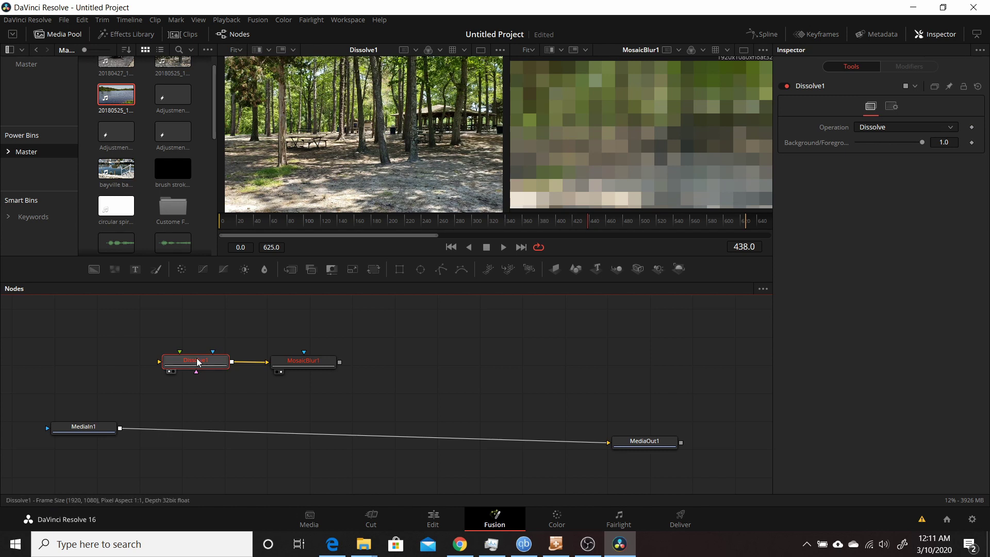
{"action": "left_click_drag", "start_coordinate": [204, 363], "coordinate": [187, 365]}
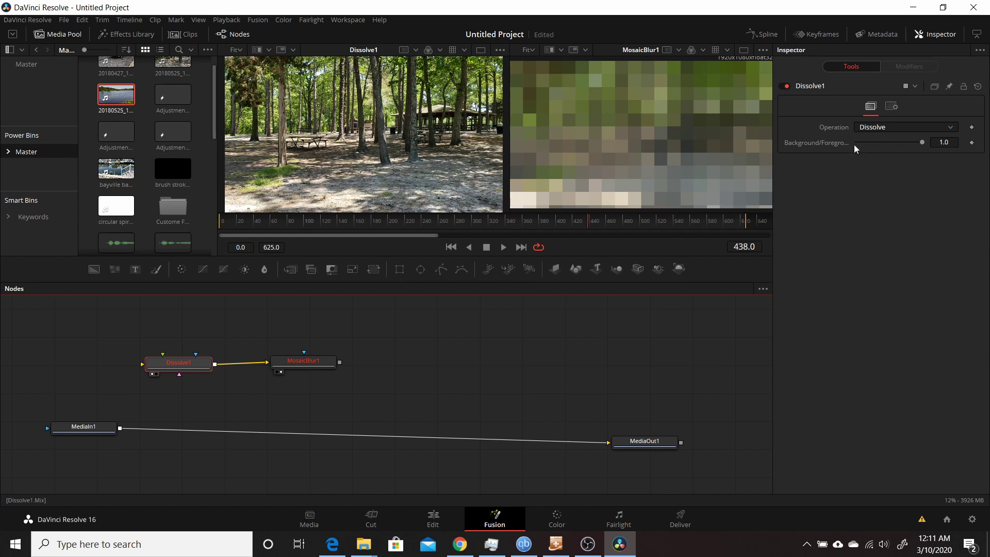
- Modify the Background/Foreground setting of Dissolve1 with ResolveParameter
{"action": "right_click", "coordinate": [824, 141]}
{"action": "mouse_move", "coordinate": [852, 184]}
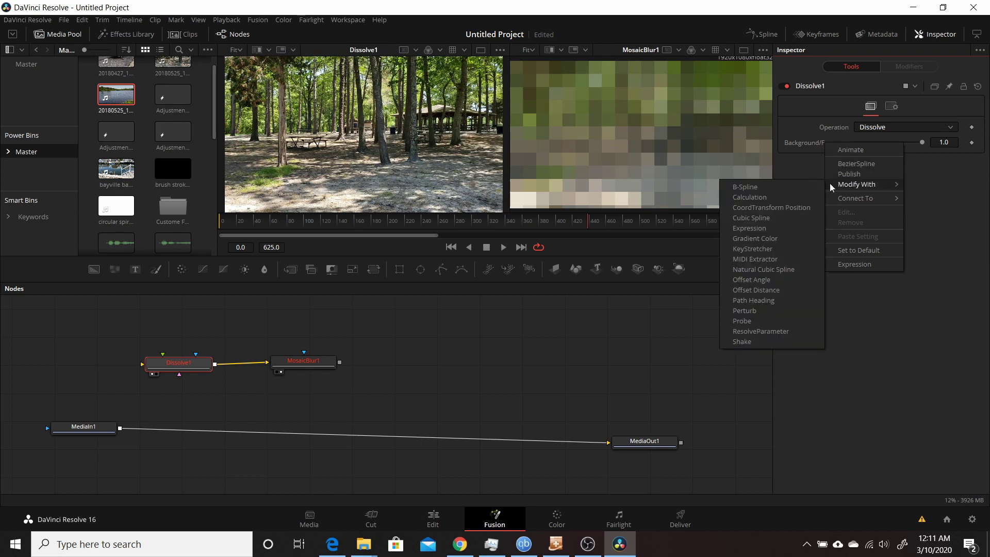
{"action": "left_click", "coordinate": [761, 333]}
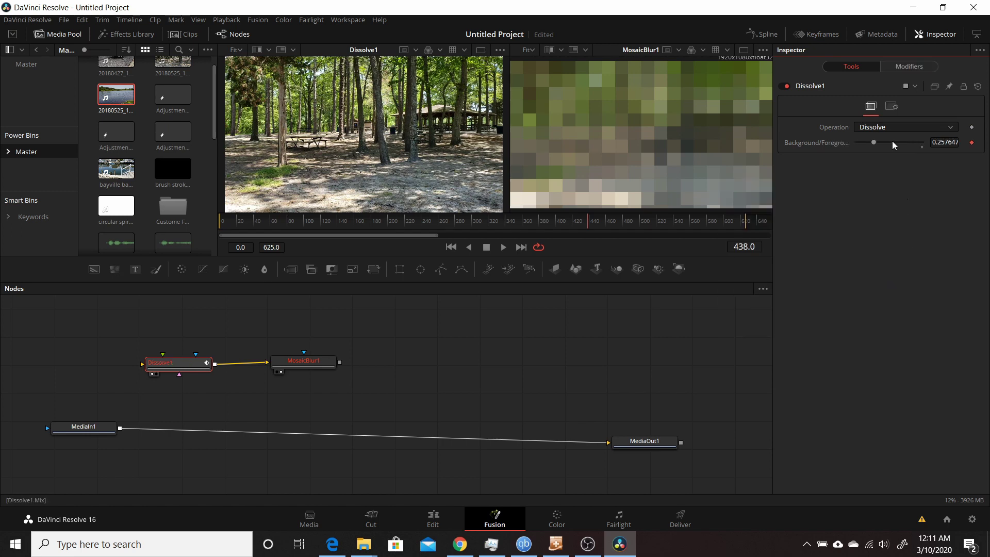
- Modify the Global Blend setting of MosaicBlur1 with ResolveParameter
{"action": "left_click", "coordinate": [319, 364]}
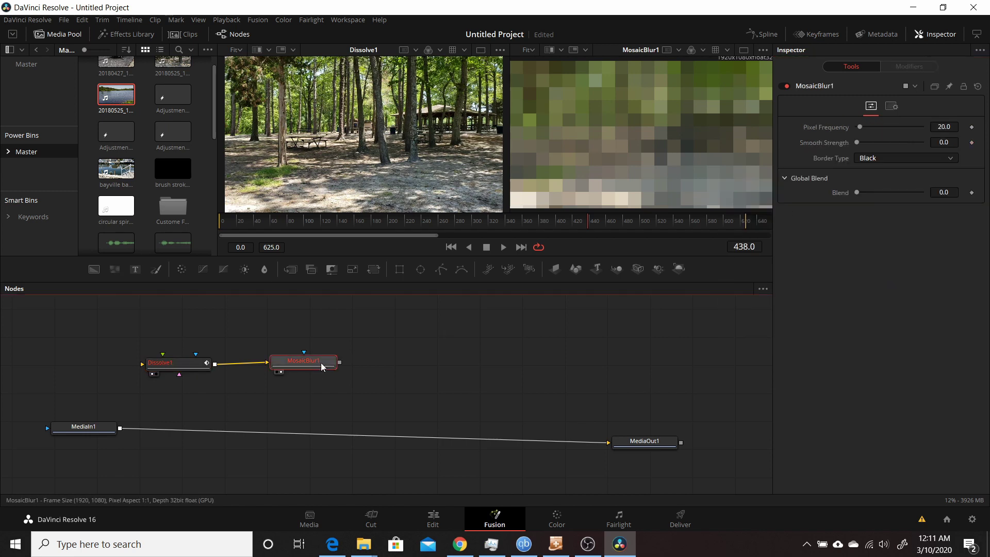
{"action": "right_click", "coordinate": [844, 196]}
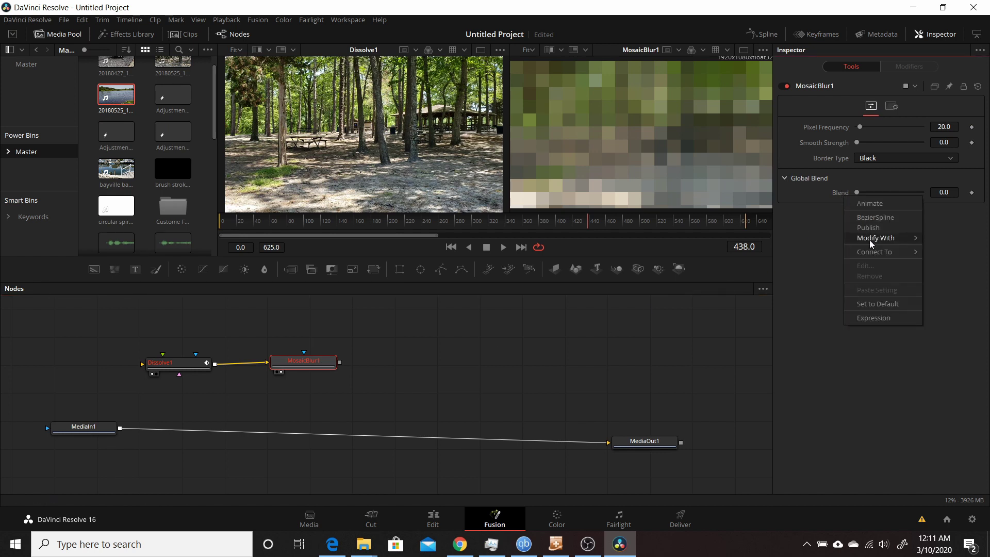
{"action": "mouse_move", "coordinate": [871, 243]}
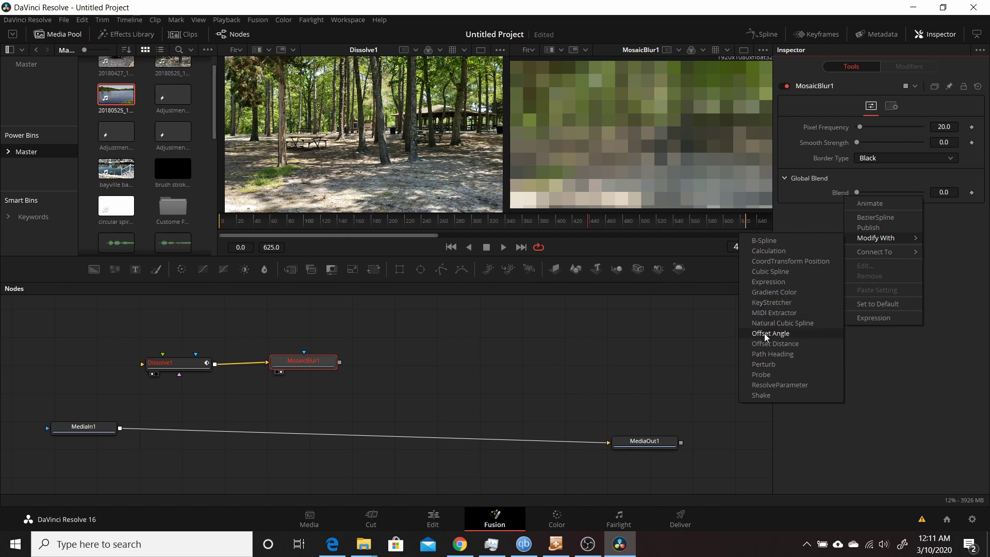
{"action": "left_click", "coordinate": [764, 384]}
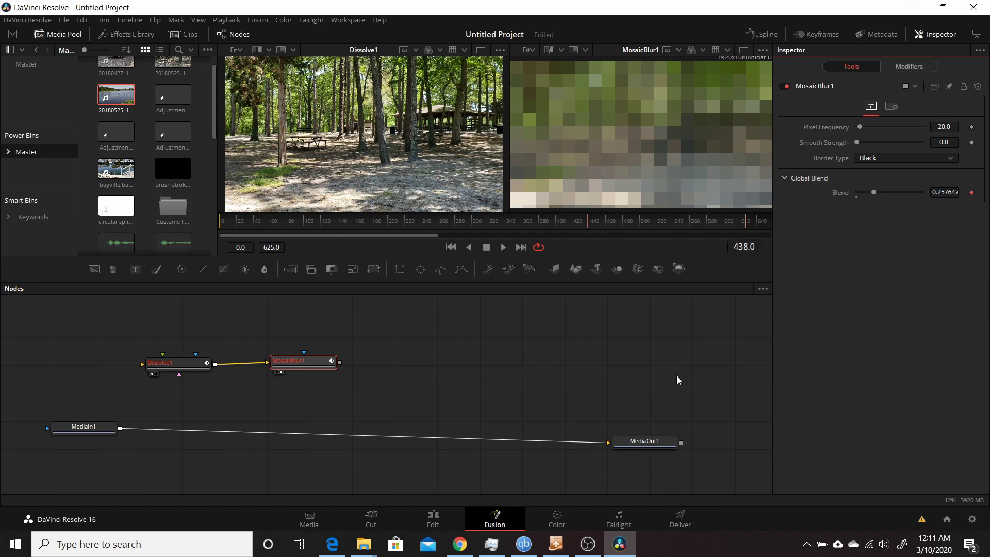
- Create a macro from the Dissolve1 and MosaicBlur1 nodes and name it MosaicDissolve2
{"action": "left_click_drag", "start_coordinate": [188, 367], "coordinate": [198, 364]}
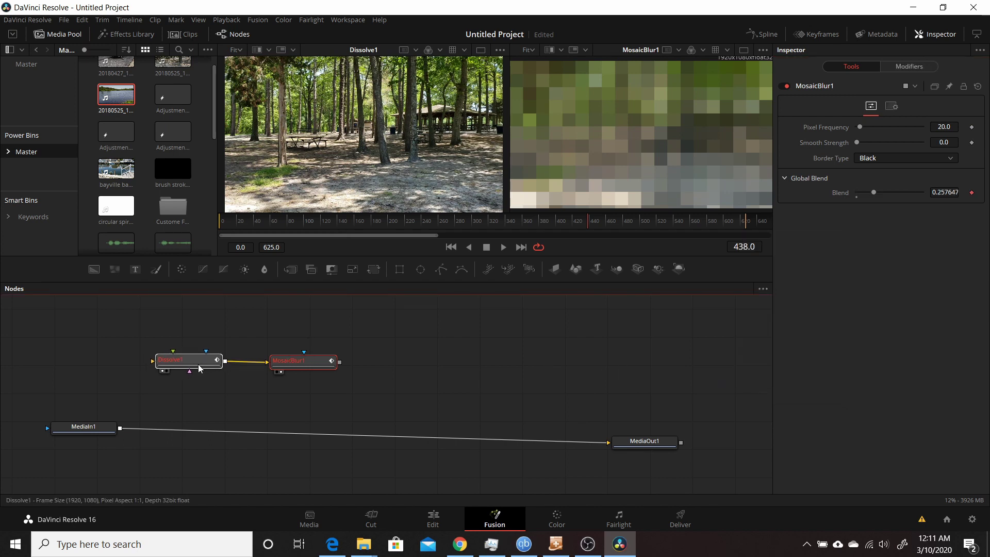
{"action": "left_click_drag", "start_coordinate": [315, 363], "coordinate": [311, 362]}
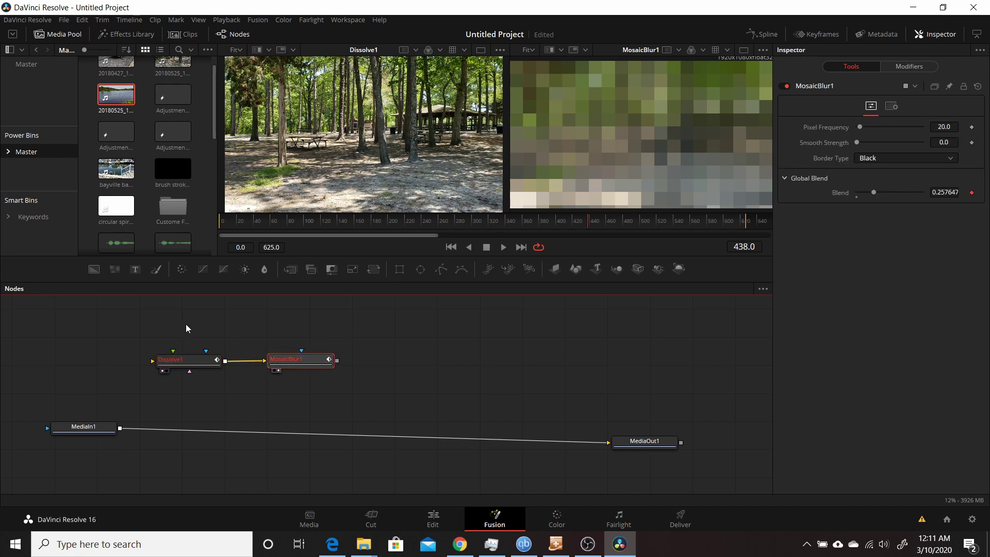
{"action": "left_click", "coordinate": [243, 362]}
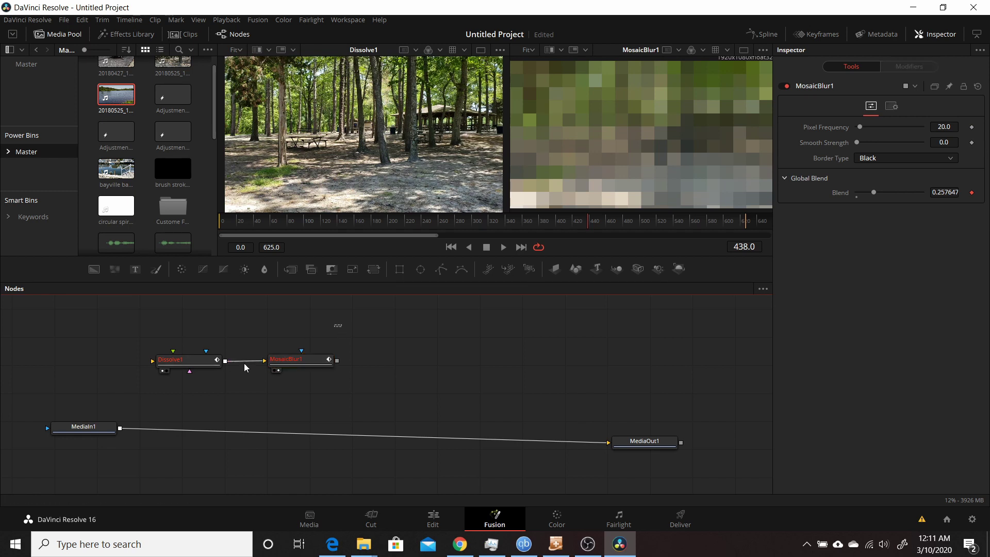
{"action": "left_click_drag", "start_coordinate": [342, 323], "coordinate": [182, 376]}
{"action": "right_click", "coordinate": [308, 358]}
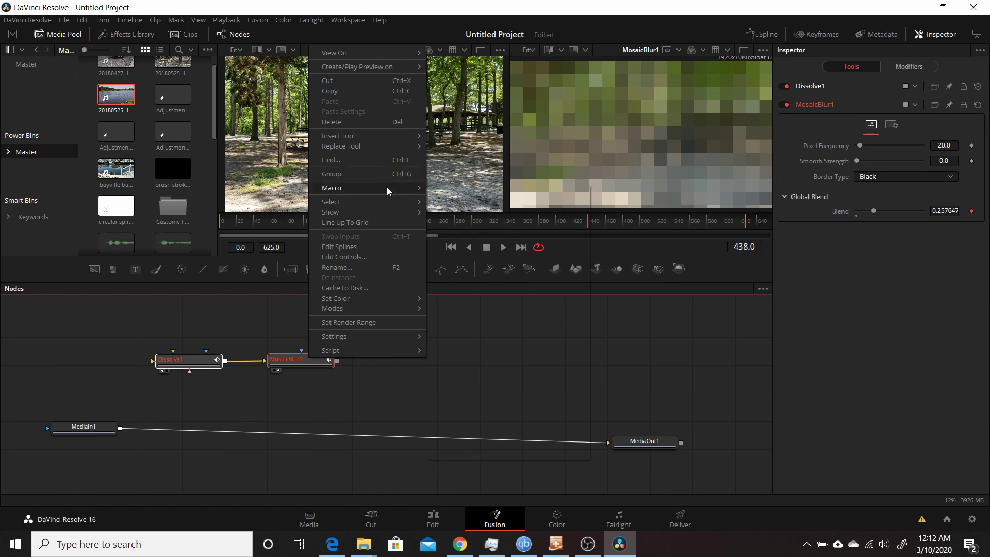
{"action": "mouse_move", "coordinate": [387, 187]}
{"action": "left_click", "coordinate": [456, 190]}
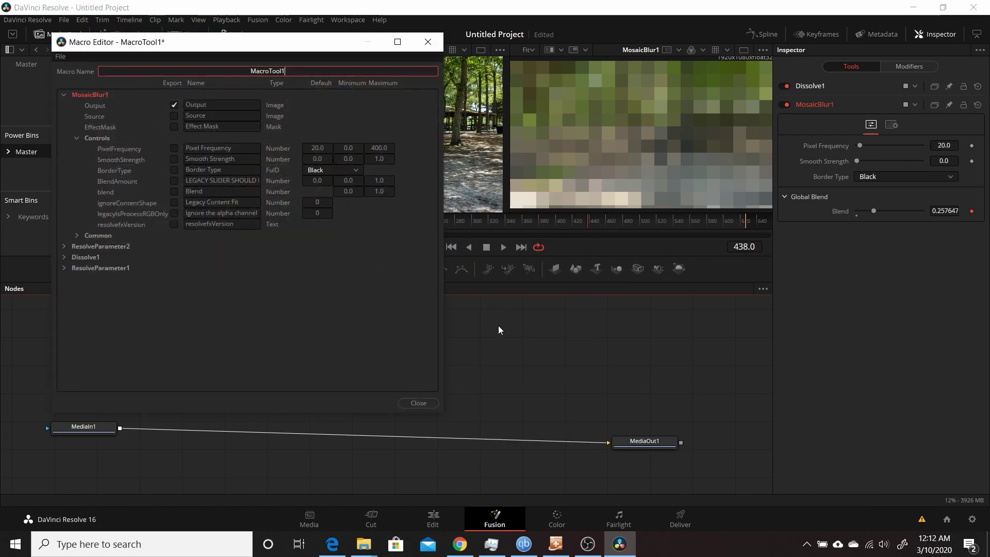
{"action": "left_click_drag", "start_coordinate": [274, 40], "coordinate": [294, 106]}
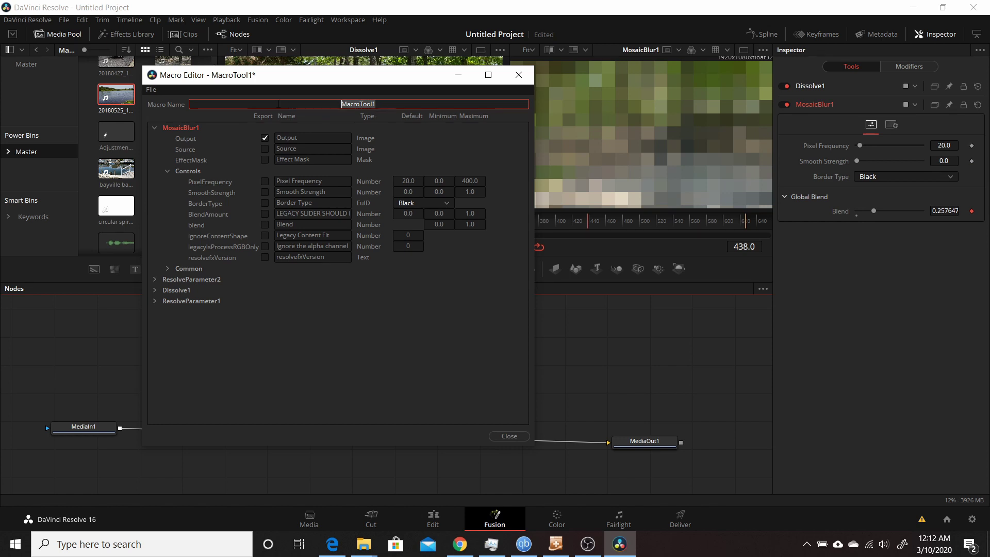
{"action": "type", "text": "MosaicDissolve2"}
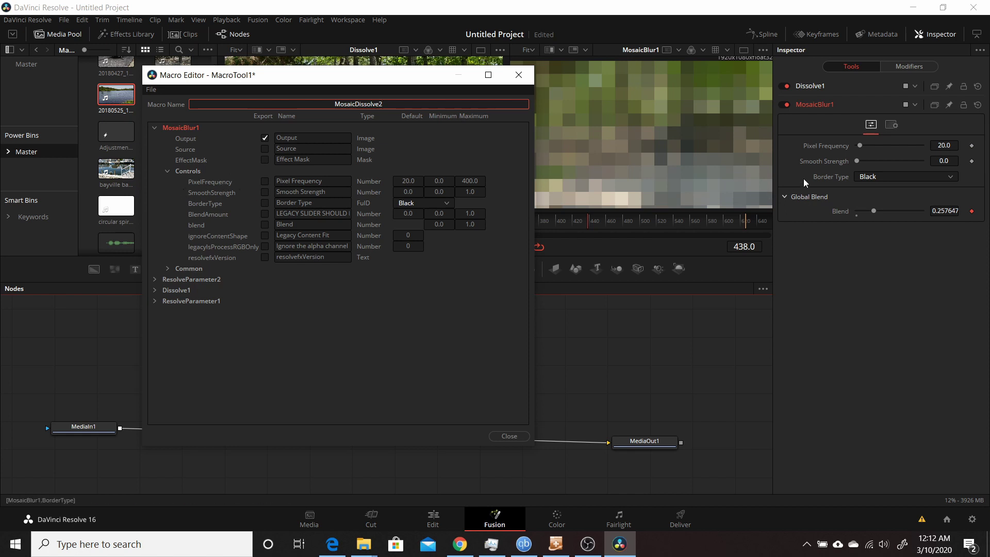
- Export MosaicBlur1's PixelFrequency, SmoothStrength, BorderType and blend controls, plus Dissolve1's Background and Foreground inputs, in the macro
{"action": "left_click", "coordinate": [265, 182]}
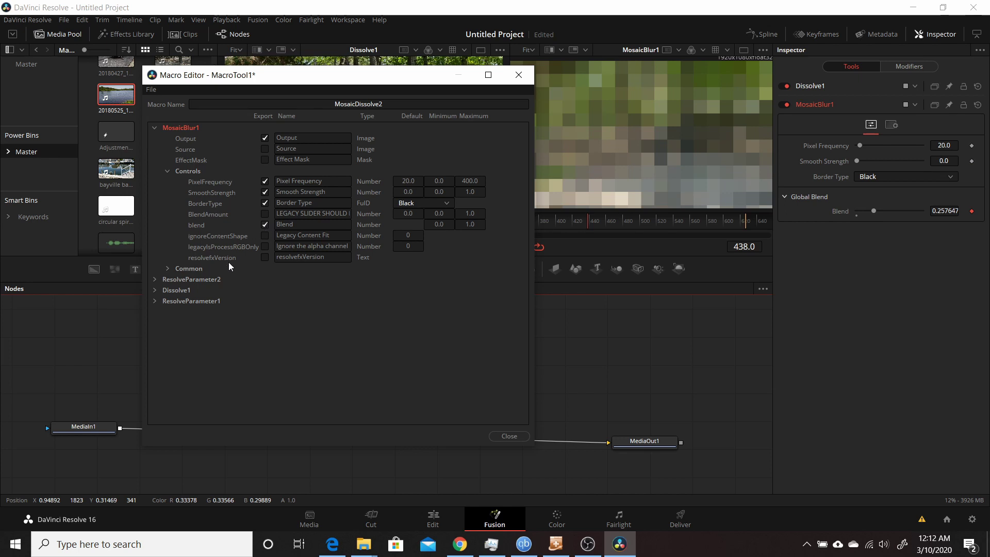
{"action": "left_click", "coordinate": [154, 290]}
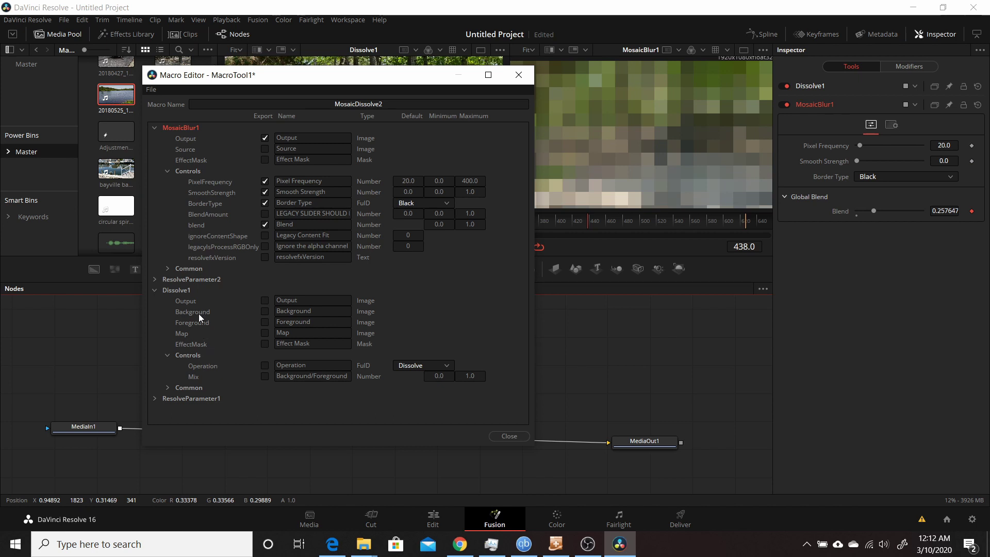
{"action": "left_click", "coordinate": [265, 312]}
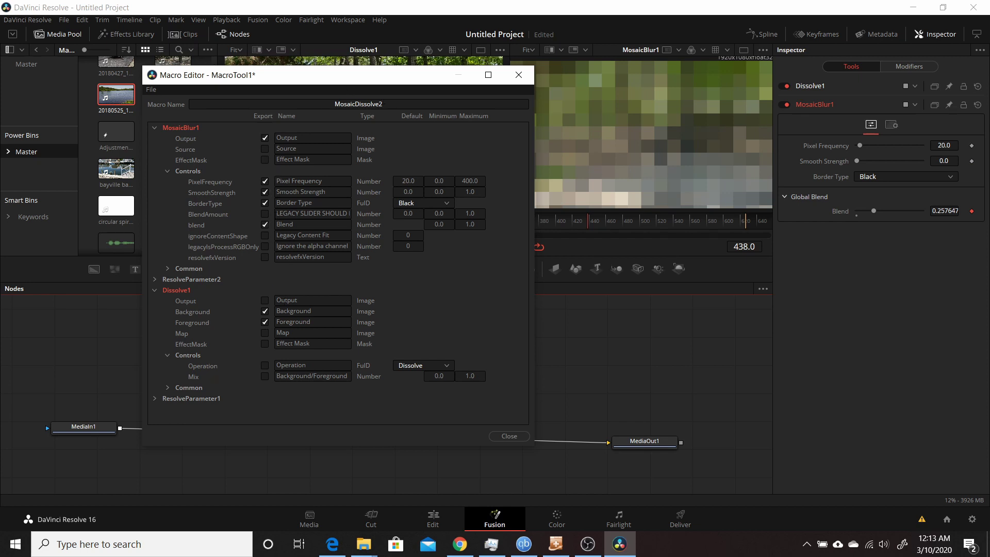
- Save the macro as MosaicDissolve2.setting in the Fusion Templates/Edit/Transitions folder and close the Macro Editor
{"action": "left_click", "coordinate": [151, 90]}
{"action": "left_click", "coordinate": [169, 128]}
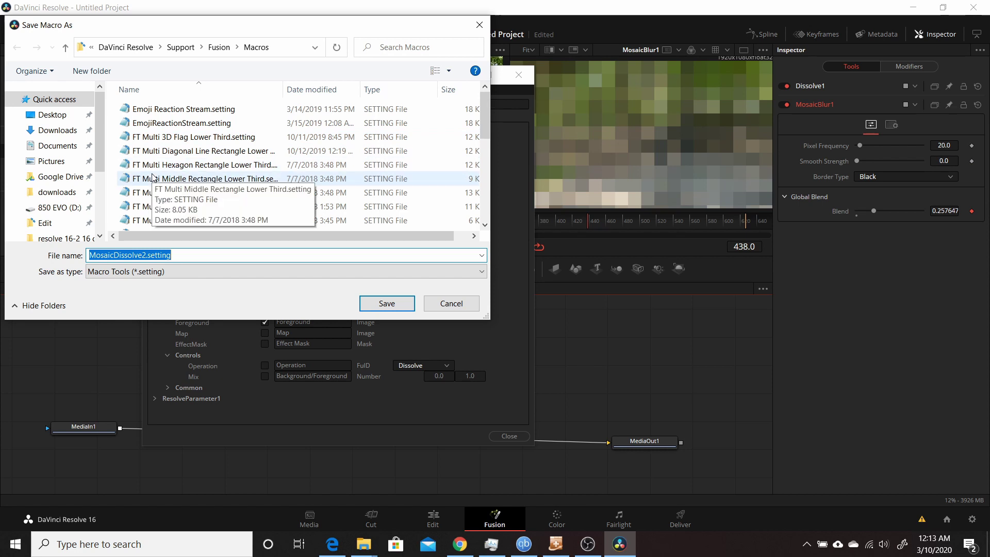
{"action": "left_click", "coordinate": [48, 223]}
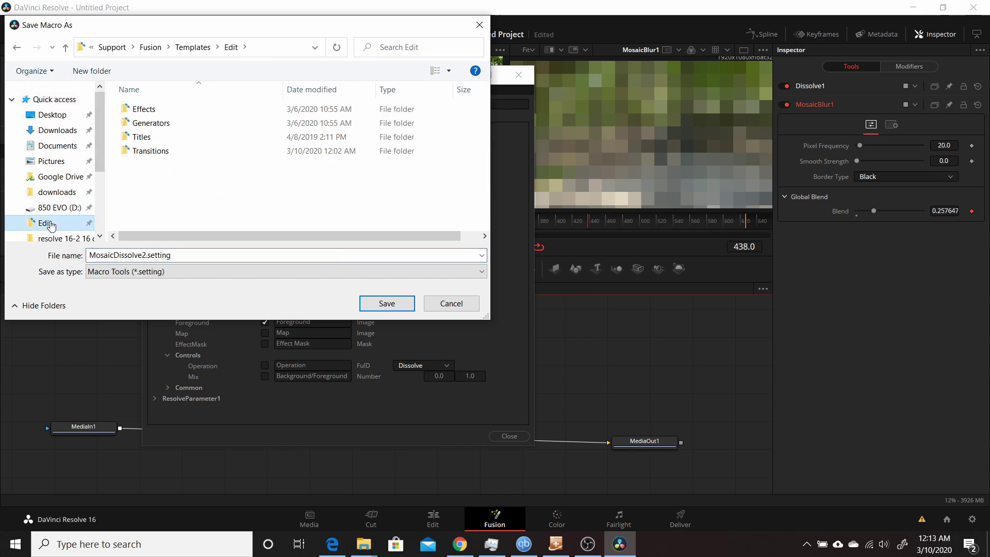
{"action": "left_click", "coordinate": [145, 151]}
{"action": "double_click", "coordinate": [145, 151]}
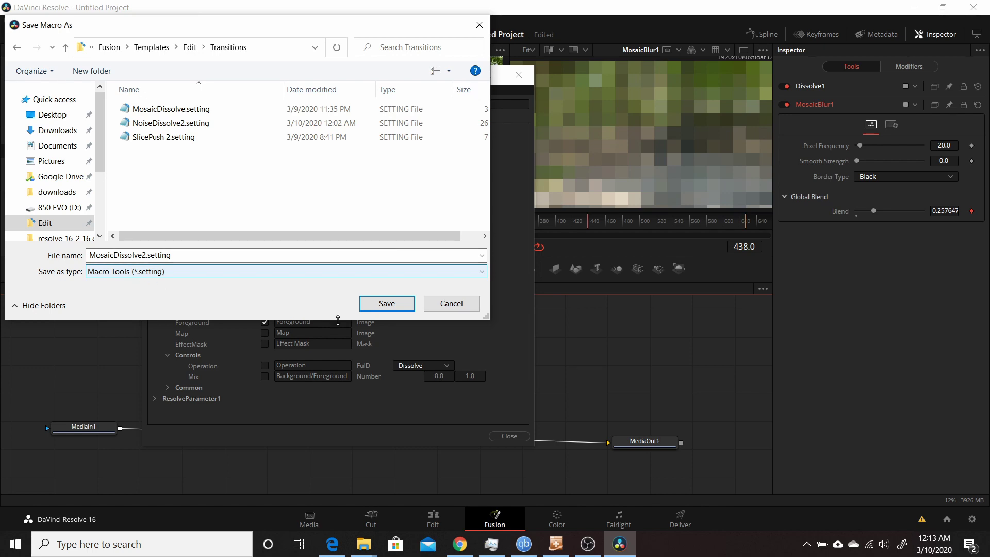
{"action": "left_click", "coordinate": [377, 307]}
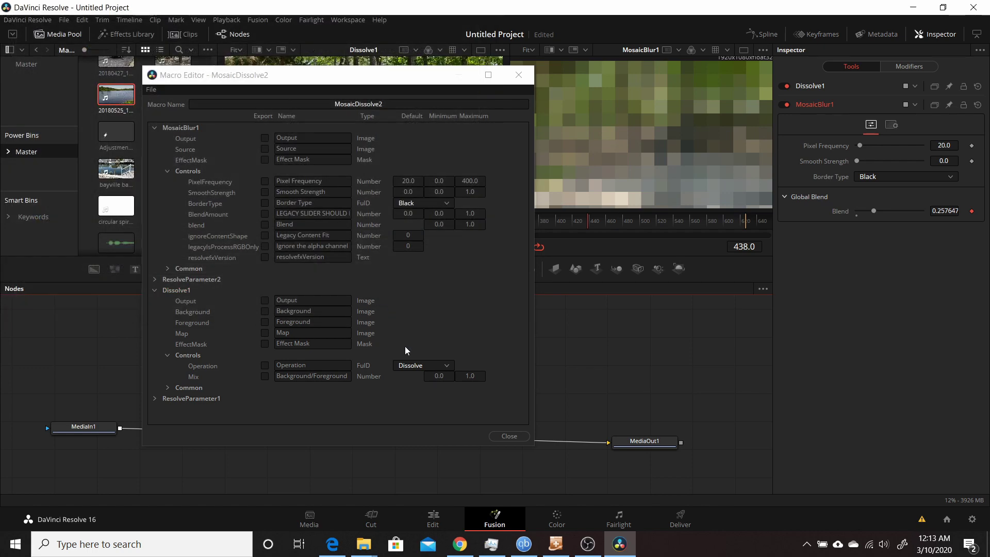
{"action": "left_click", "coordinate": [509, 435]}
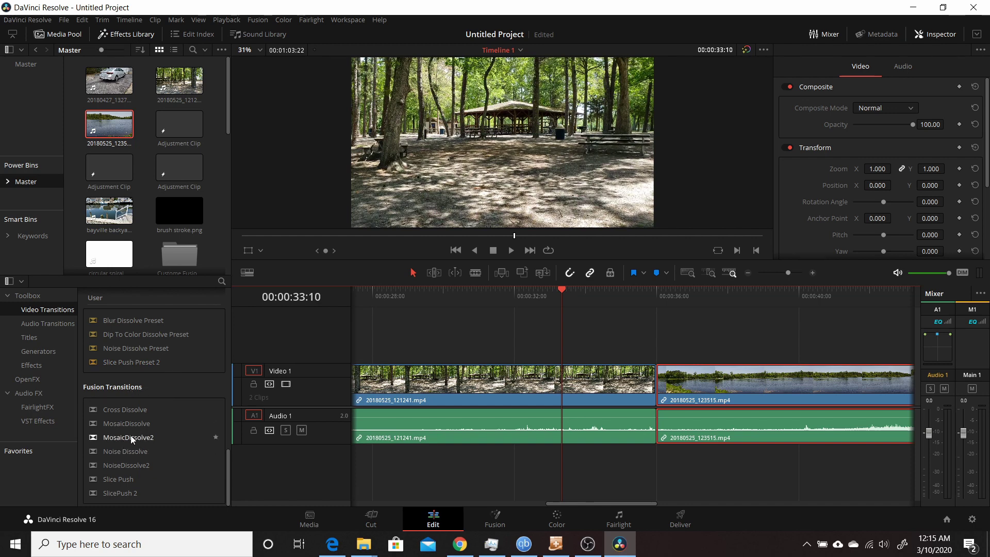
- Apply the MosaicDissolve2 Fusion transition at the cut between 20180525_121241.mp4 and 20180525_123515.mp4 and show its settings
{"action": "left_click_drag", "start_coordinate": [132, 439], "coordinate": [677, 384]}
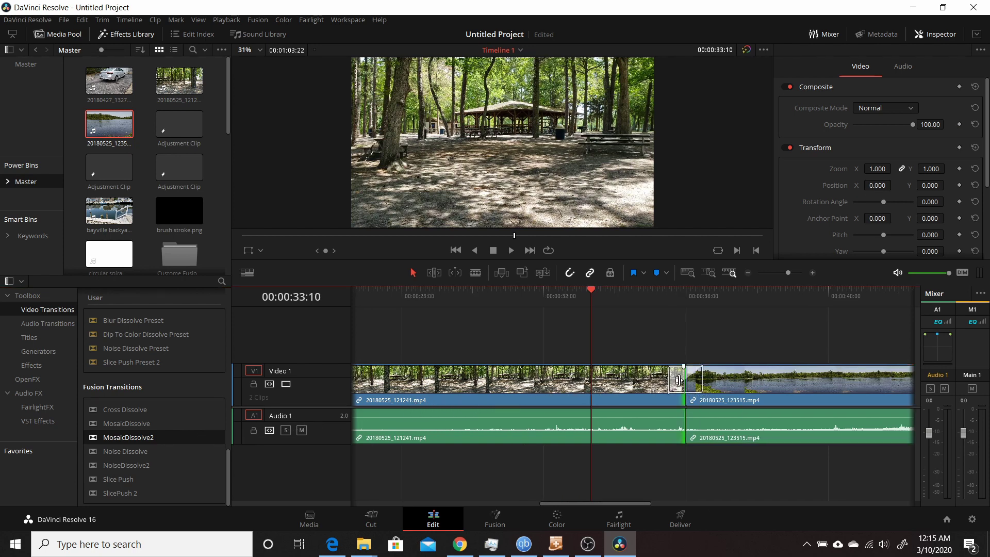
{"action": "left_click", "coordinate": [677, 385]}
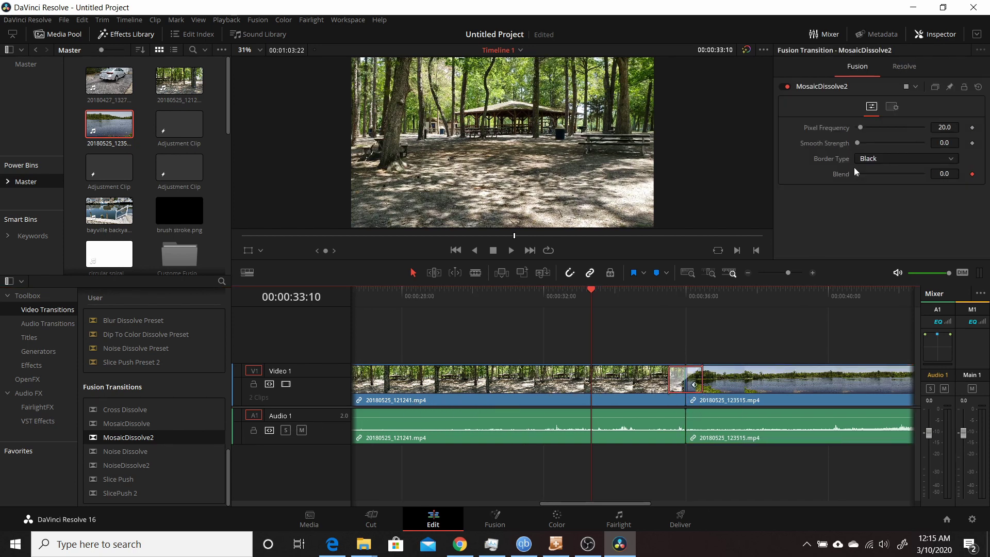
- Play back the MosaicDissolve2 transition several times from just before the cut to check the mosaic dissolve
{"action": "left_click", "coordinate": [658, 291]}
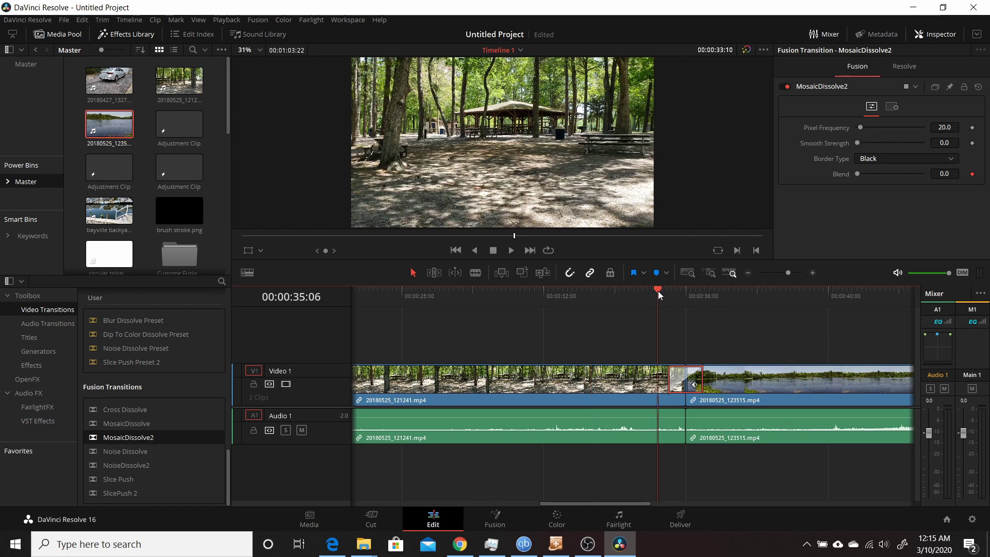
{"action": "key", "text": "space"}
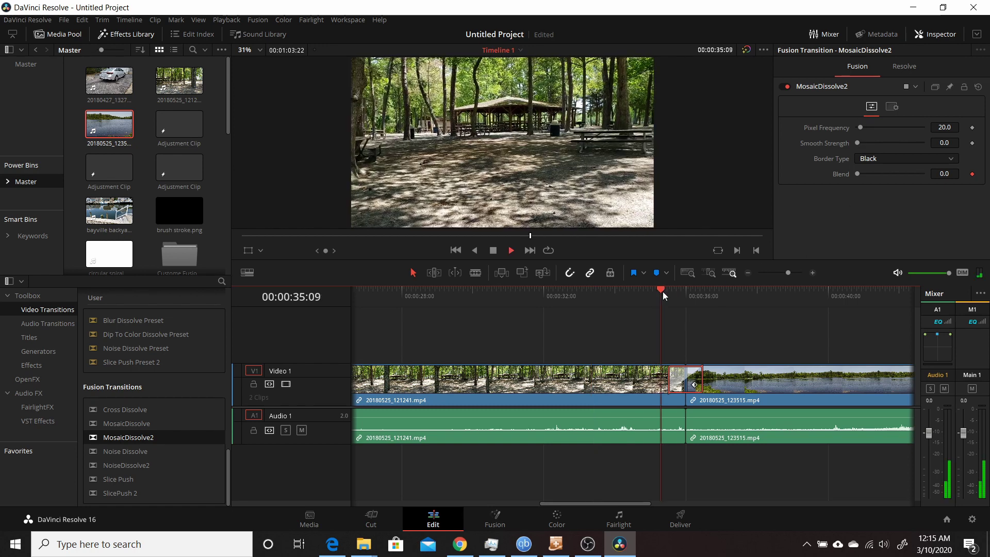
{"action": "key", "text": "space"}
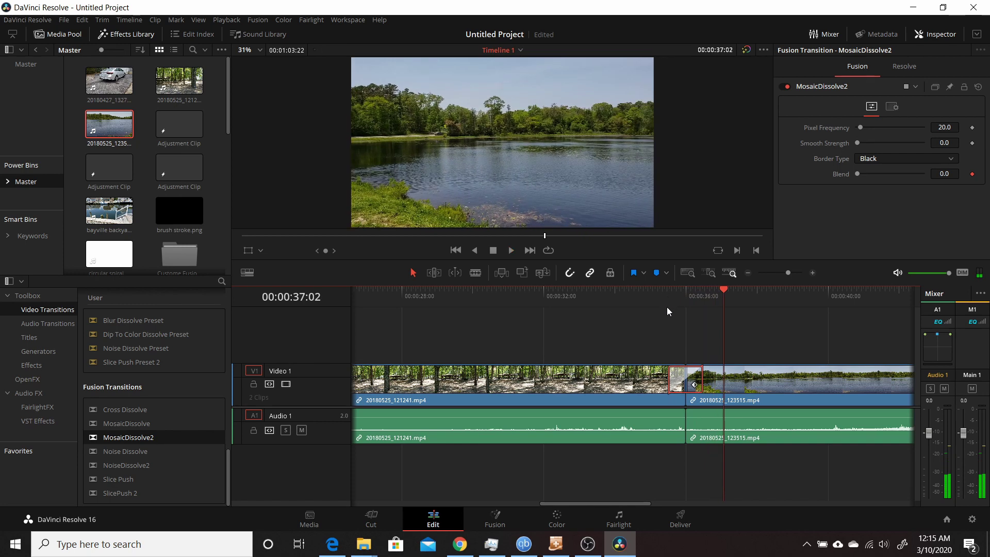
{"action": "left_click", "coordinate": [666, 296]}
{"action": "key", "text": "space"}
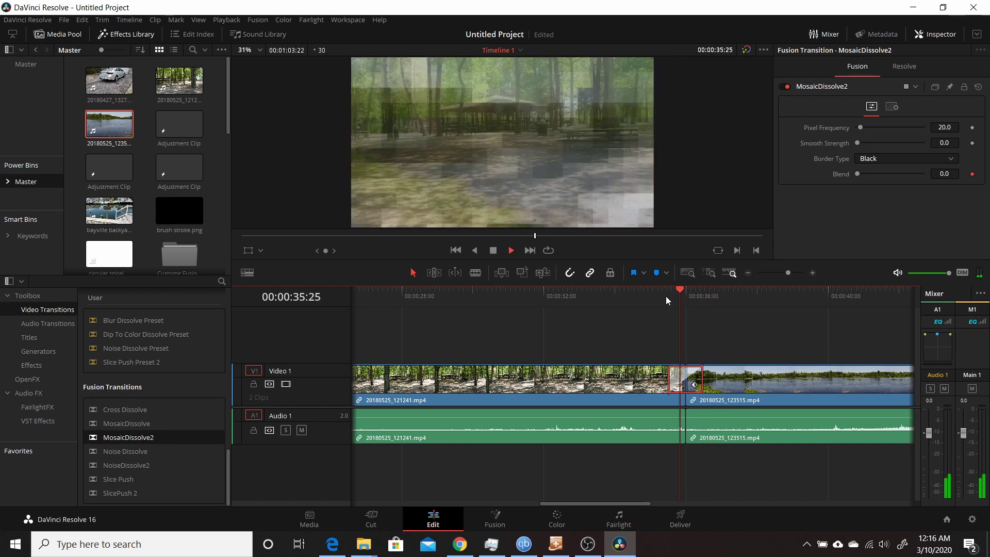
{"action": "key", "text": "space"}
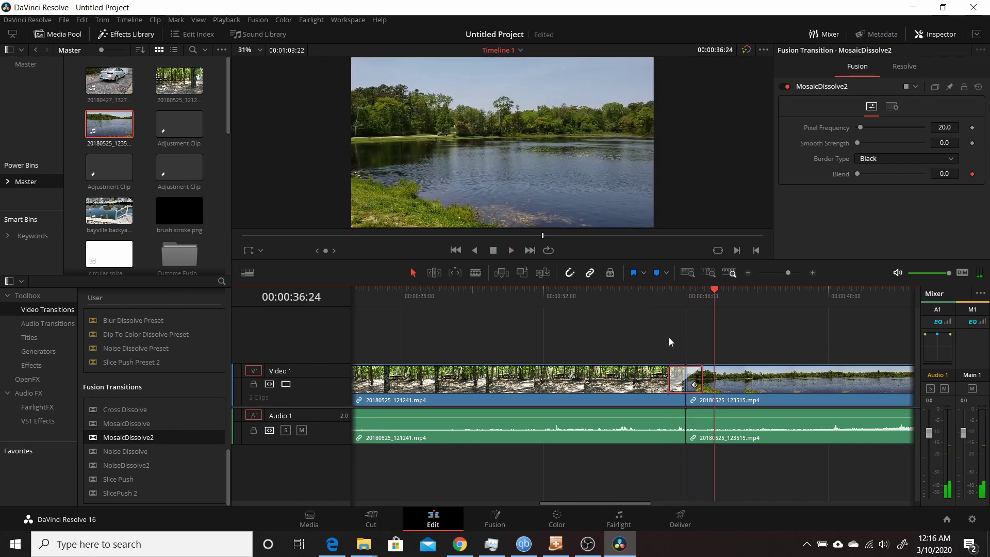
{"action": "left_click", "coordinate": [674, 292]}
{"action": "key", "text": "space"}
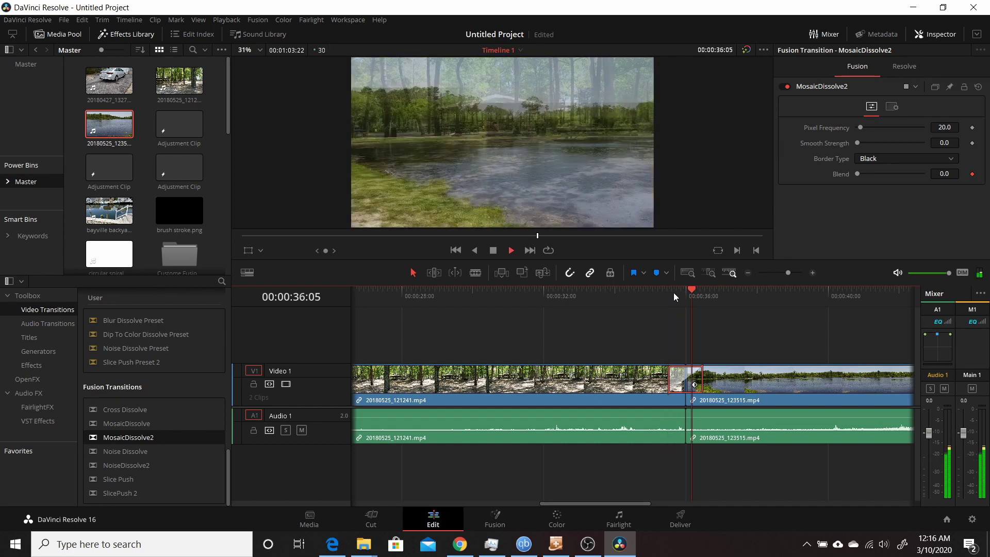
{"action": "key", "text": "space"}
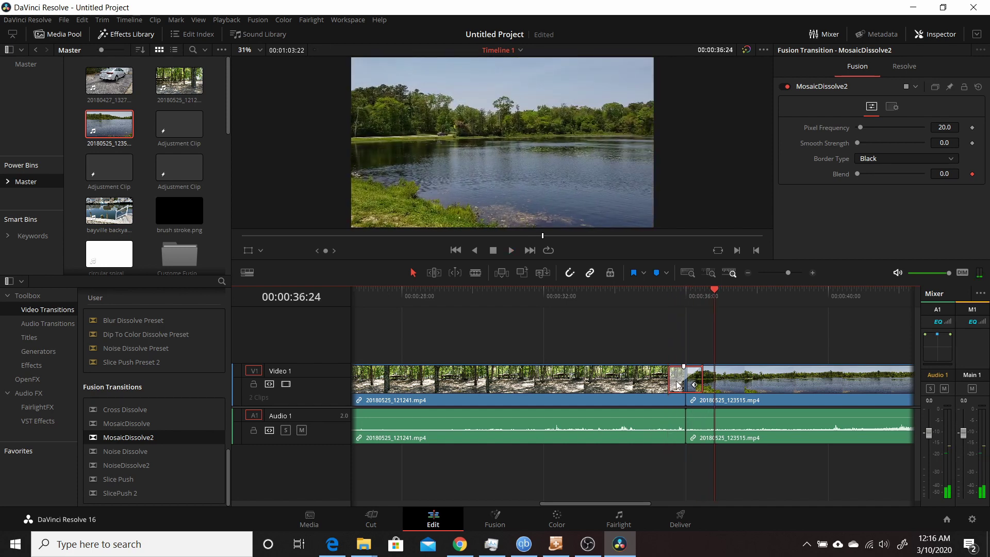
- Open the applied transition in the Fusion page and select its MosaicDissolve2 node, shifting it slightly in the graph
{"action": "right_click", "coordinate": [677, 384]}
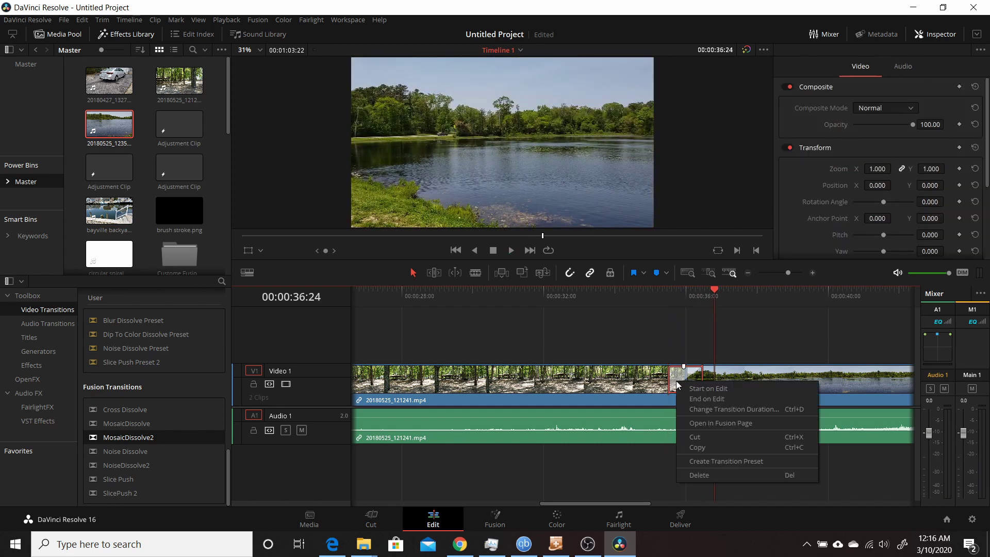
{"action": "key", "text": "Escape"}
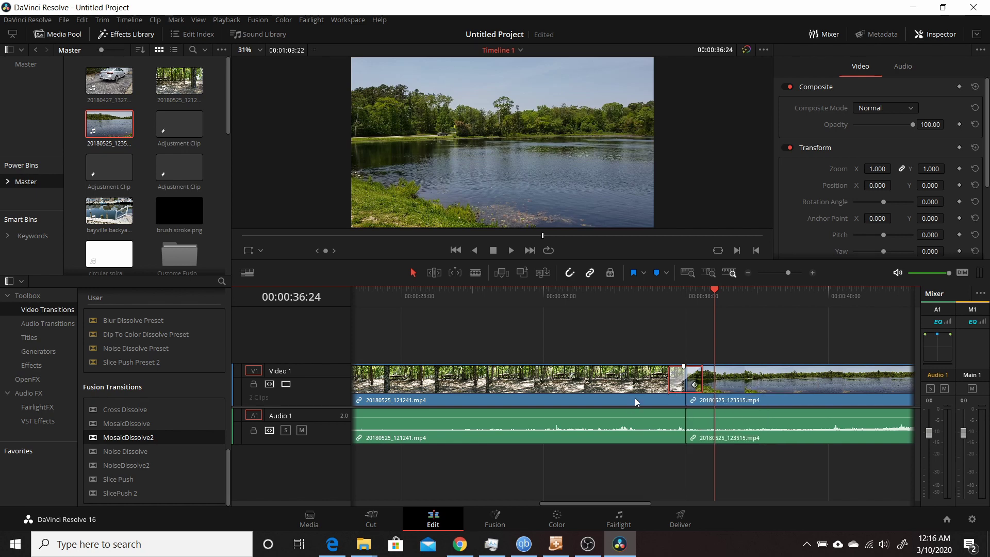
{"action": "key", "text": "shift+5"}
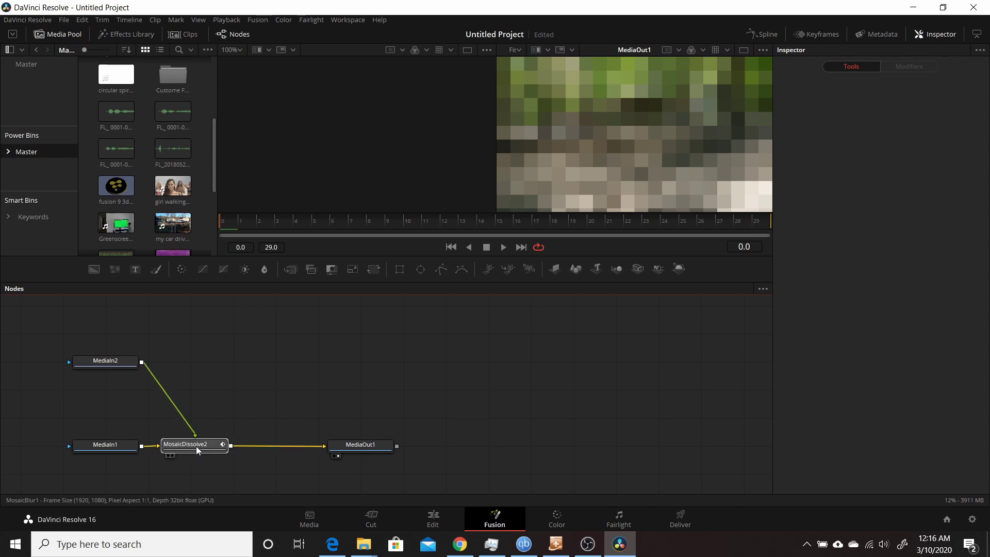
{"action": "left_click_drag", "start_coordinate": [197, 450], "coordinate": [206, 448]}
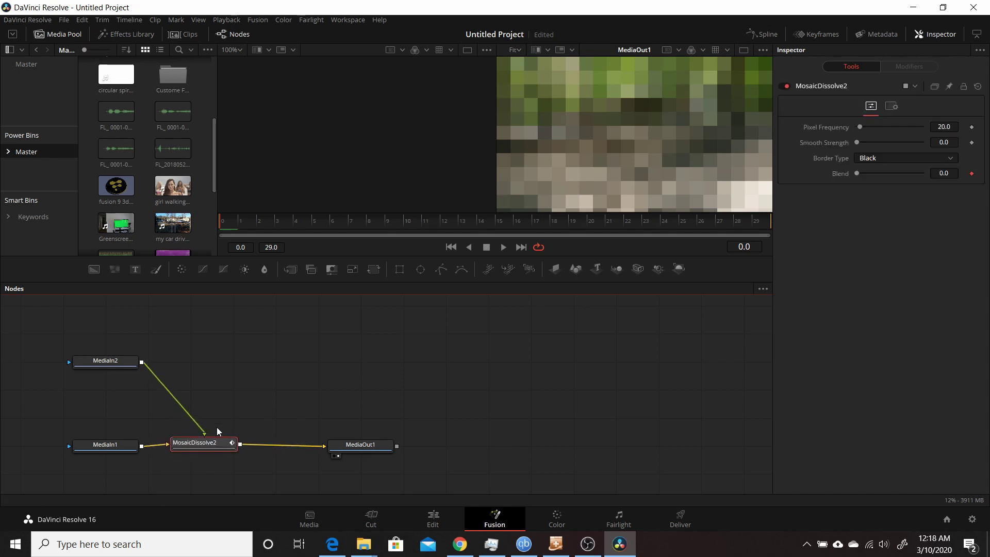
{"action": "mouse_move", "coordinate": [212, 449]}
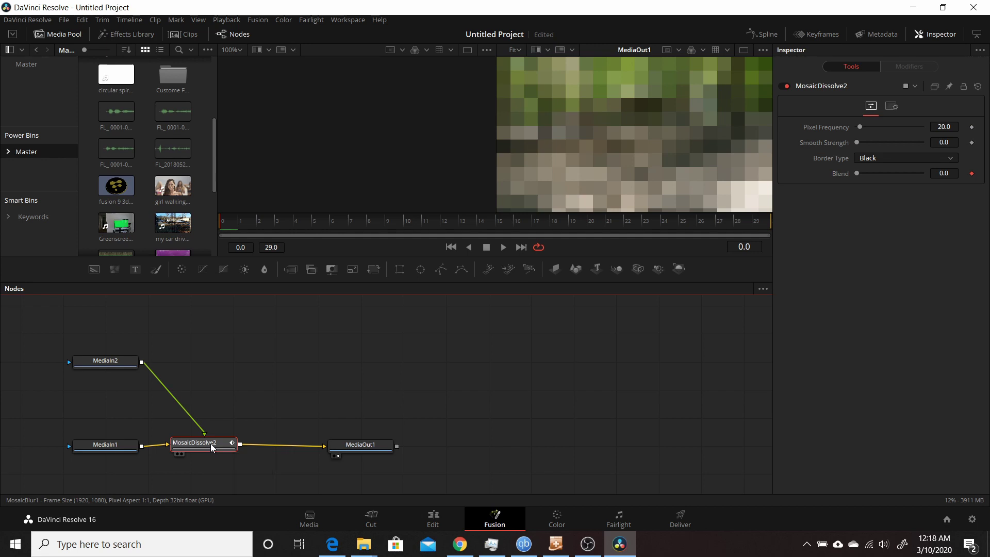
- Browse from the node's settings loader to the Templates/Edit/Transitions folder and open MosaicDissolve2.setting for editing in Notepad
{"action": "right_click", "coordinate": [211, 447]}
{"action": "mouse_move", "coordinate": [237, 424]}
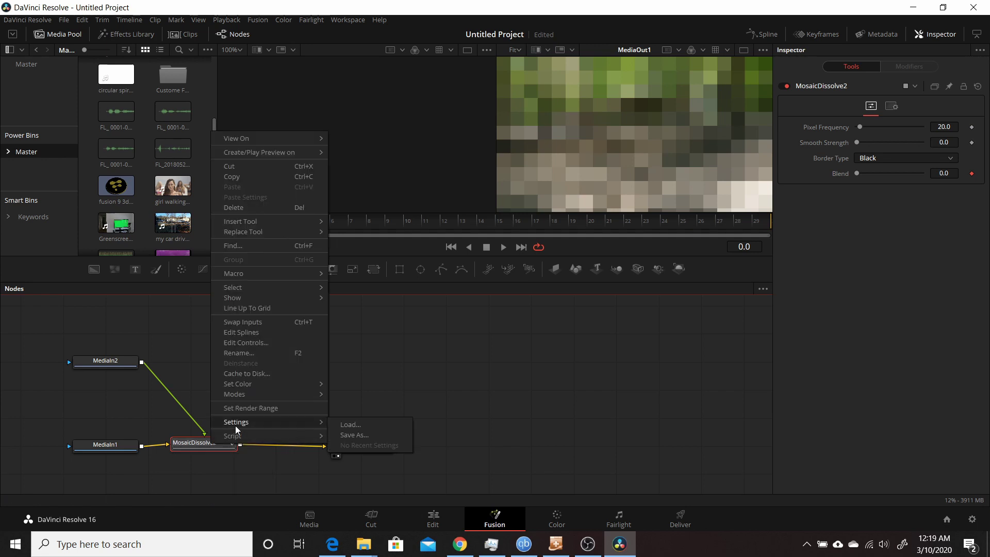
{"action": "left_click", "coordinate": [350, 425]}
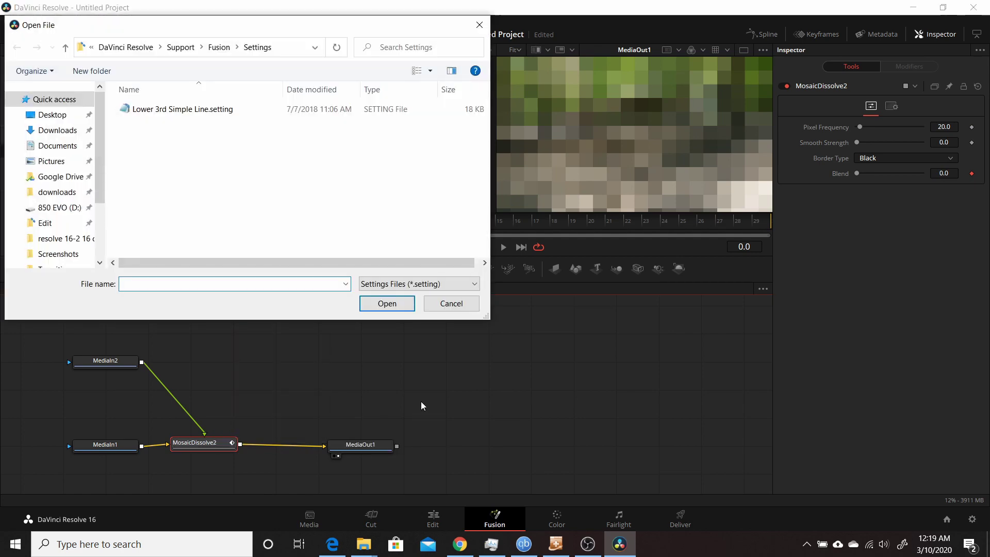
{"action": "left_click", "coordinate": [45, 226]}
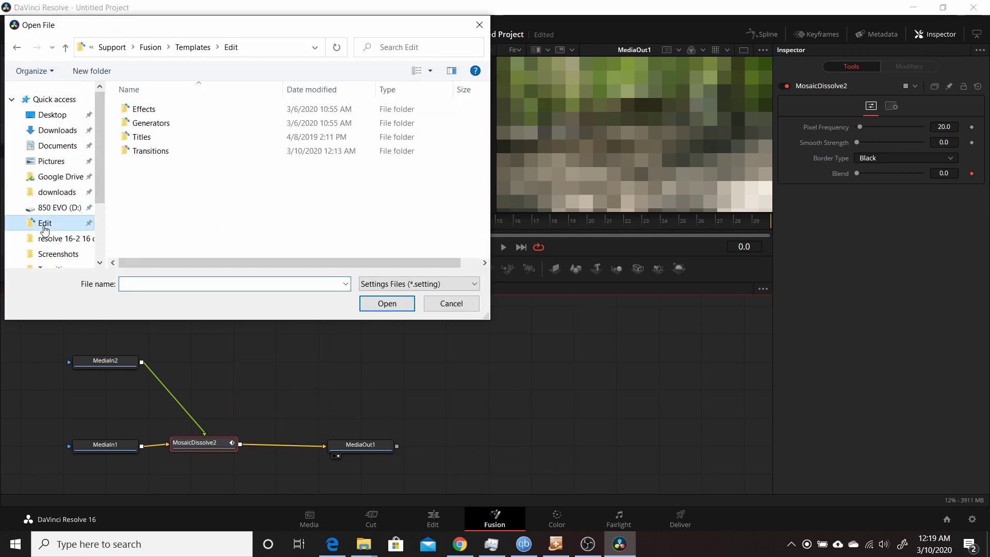
{"action": "double_click", "coordinate": [163, 153]}
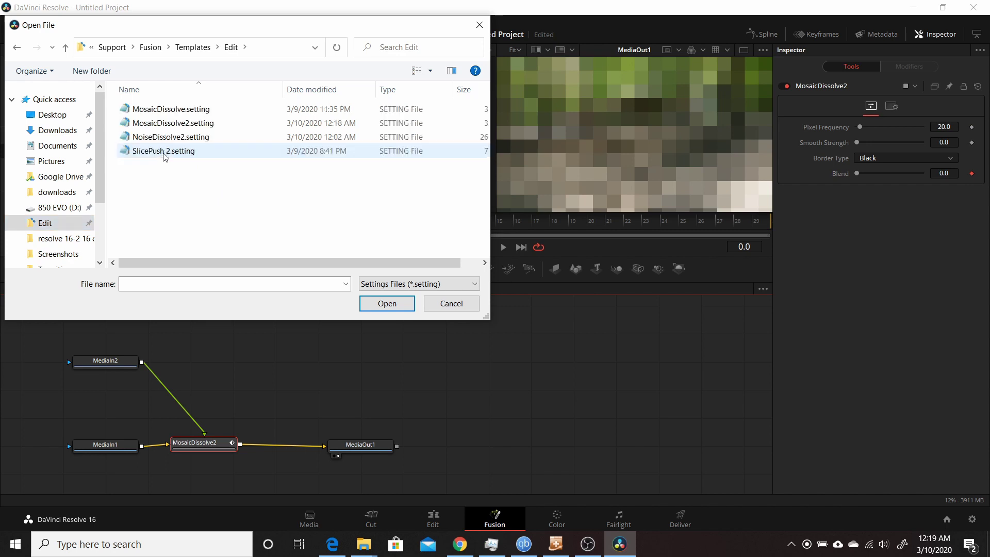
{"action": "left_click", "coordinate": [176, 126]}
{"action": "right_click", "coordinate": [175, 126]}
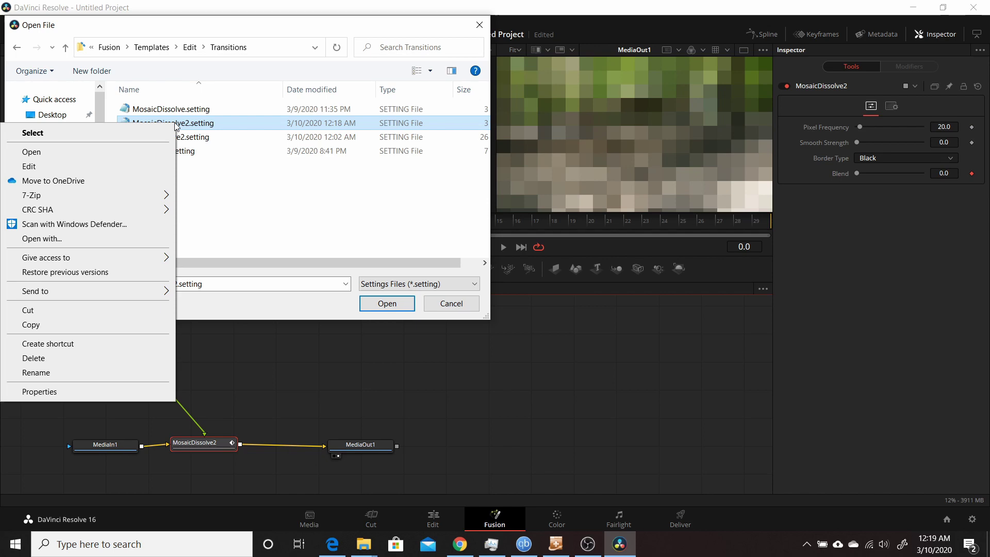
{"action": "left_click", "coordinate": [32, 166]}
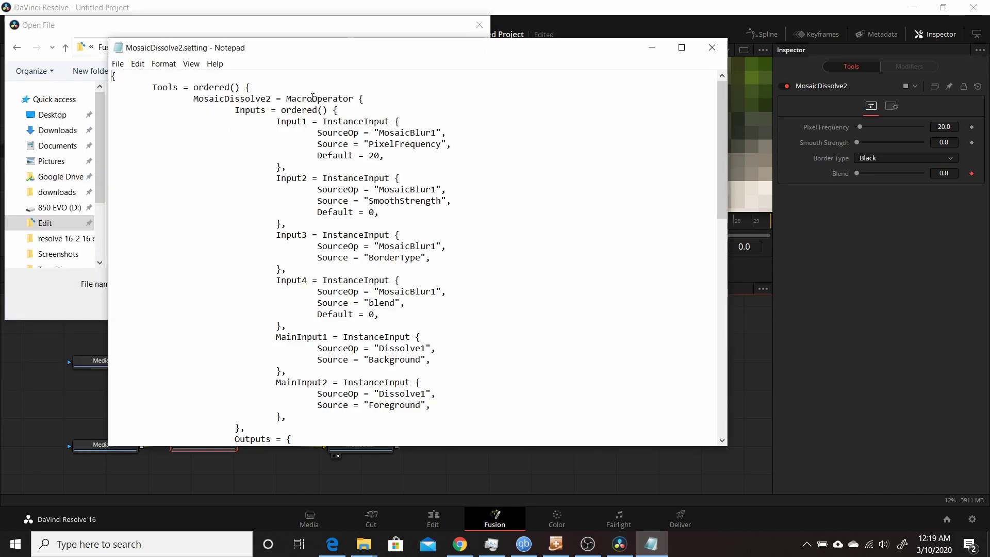
- Change MacroOperator to GroupOperator in the MosaicDissolve2 definition, save and close the file, and cancel loading settings in DaVinci Resolve
{"action": "key", "text": "BackSpace"}
{"action": "key", "text": "BackSpace"}
{"action": "key", "text": "BackSpace"}
{"action": "key", "text": "BackSpace"}
{"action": "key", "text": "BackSpace"}
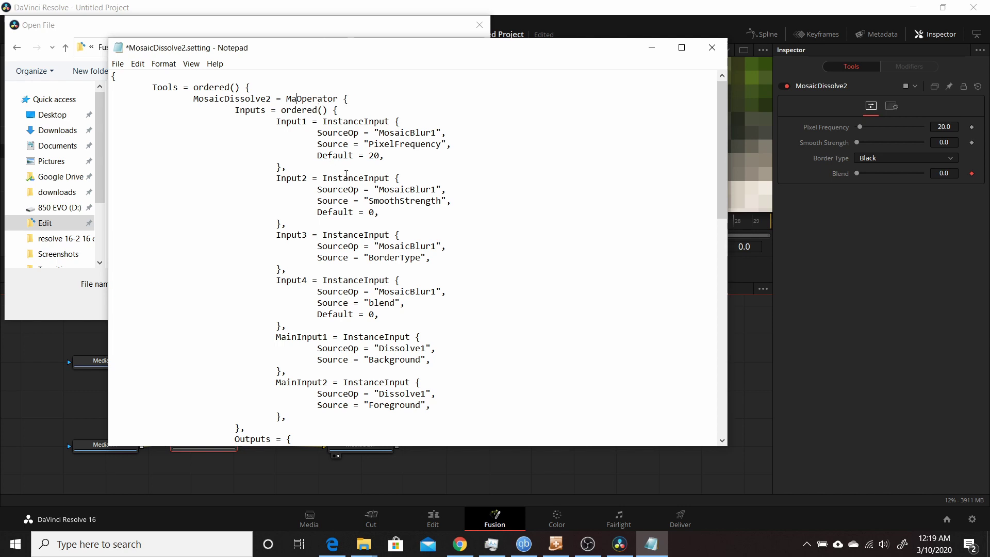
{"action": "type", "text": "Group"}
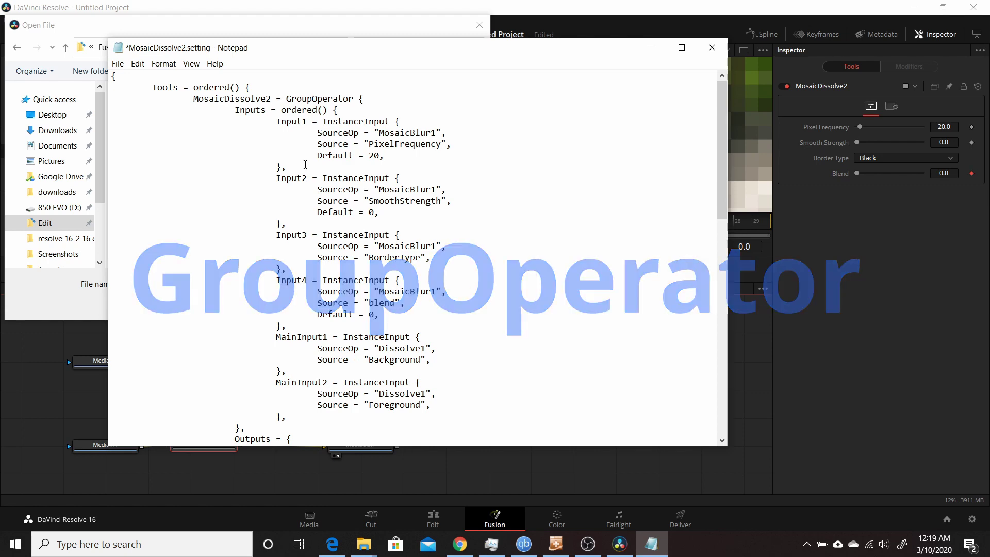
{"action": "left_click", "coordinate": [121, 65]}
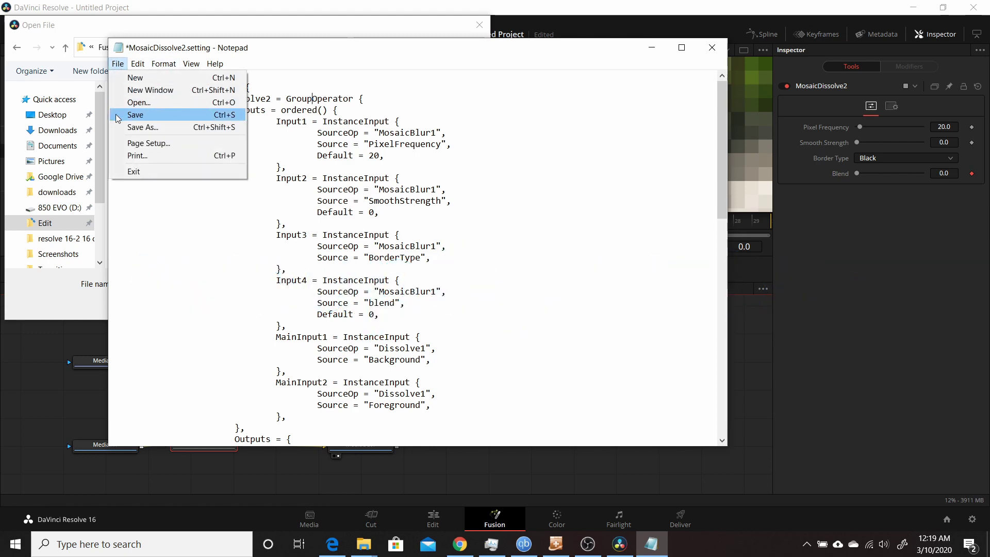
{"action": "left_click", "coordinate": [135, 115]}
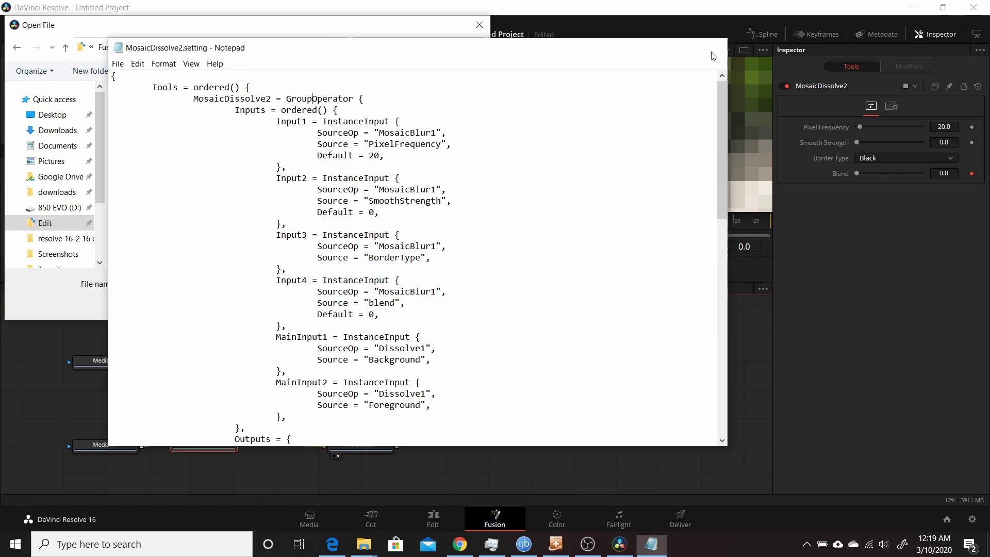
{"action": "left_click", "coordinate": [711, 47]}
{"action": "left_click", "coordinate": [438, 306]}
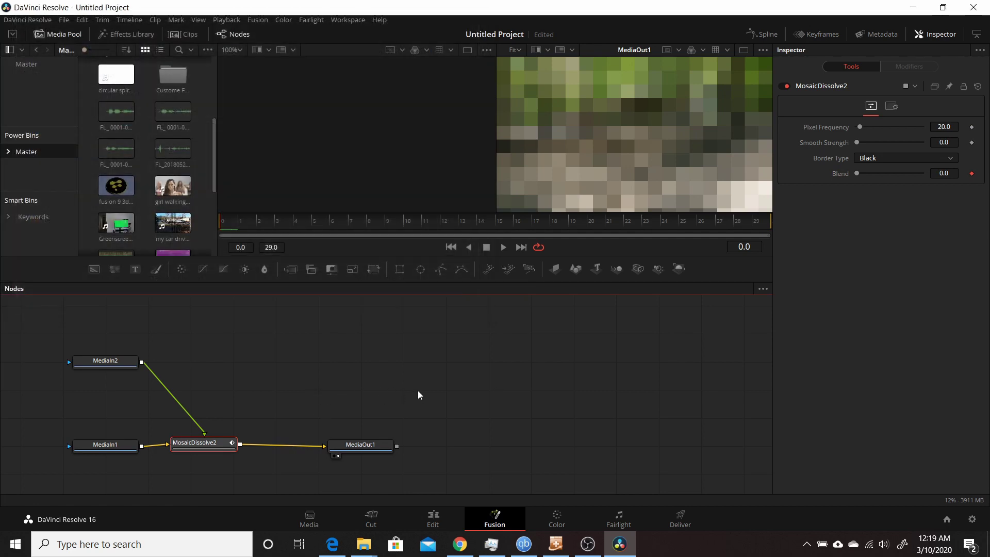
- On the Edit page, delete the transition at the cut and apply the MosaicDissolve2 Fusion transition there again
{"action": "left_click", "coordinate": [433, 520]}
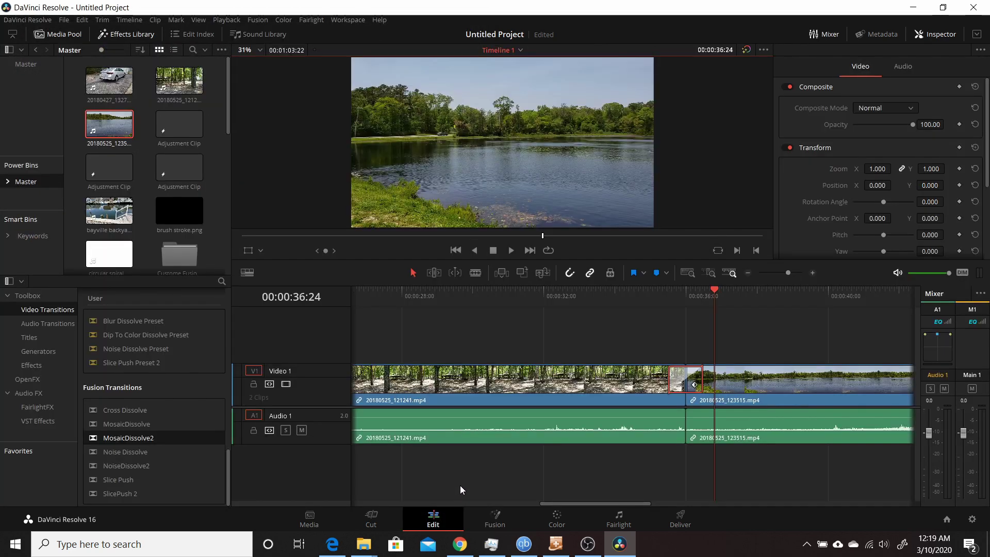
{"action": "left_click", "coordinate": [678, 384]}
{"action": "key", "text": "Delete"}
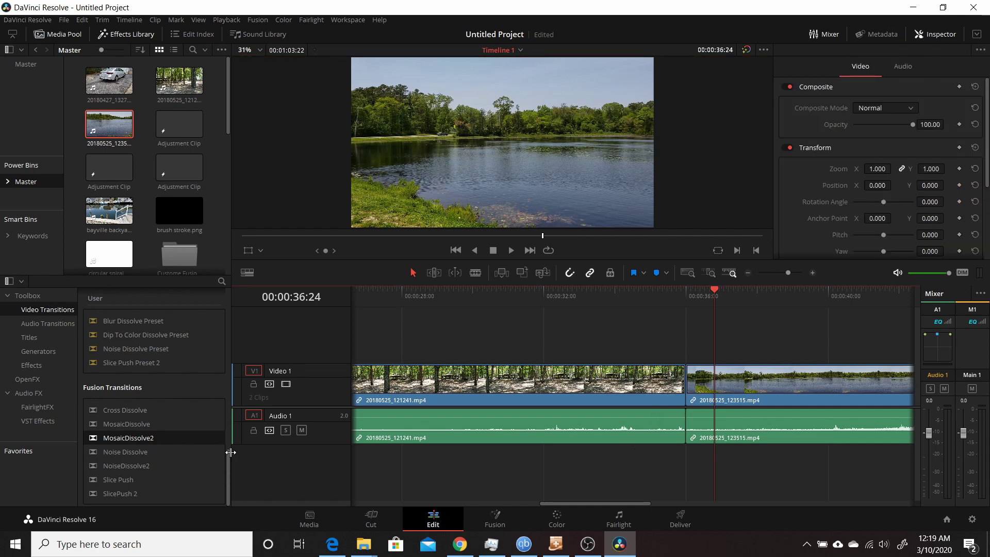
{"action": "left_click_drag", "start_coordinate": [162, 438], "coordinate": [677, 390]}
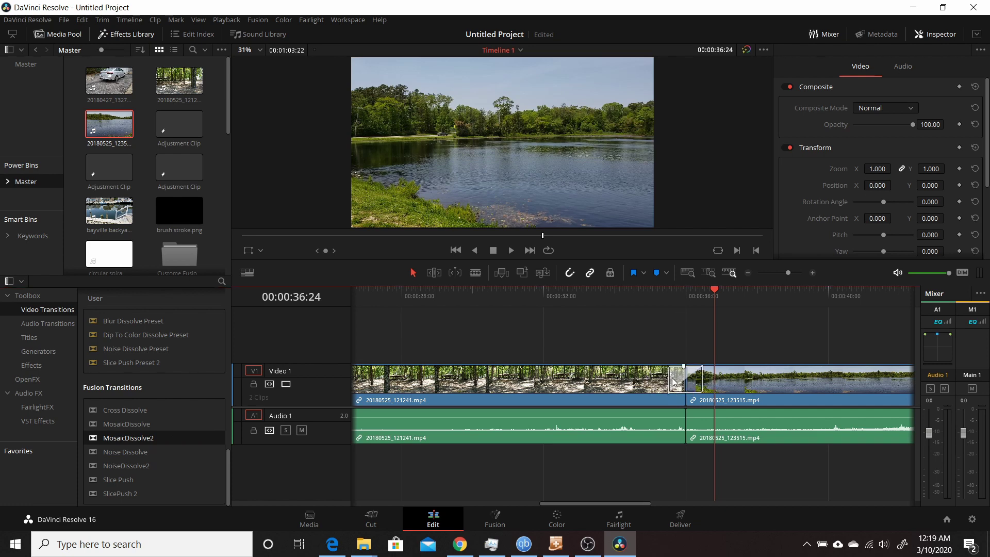
- Open the new transition in the Fusion page, expand the MosaicDissolve2 group, and space it apart from the MediaOut1 node
{"action": "right_click", "coordinate": [676, 378]}
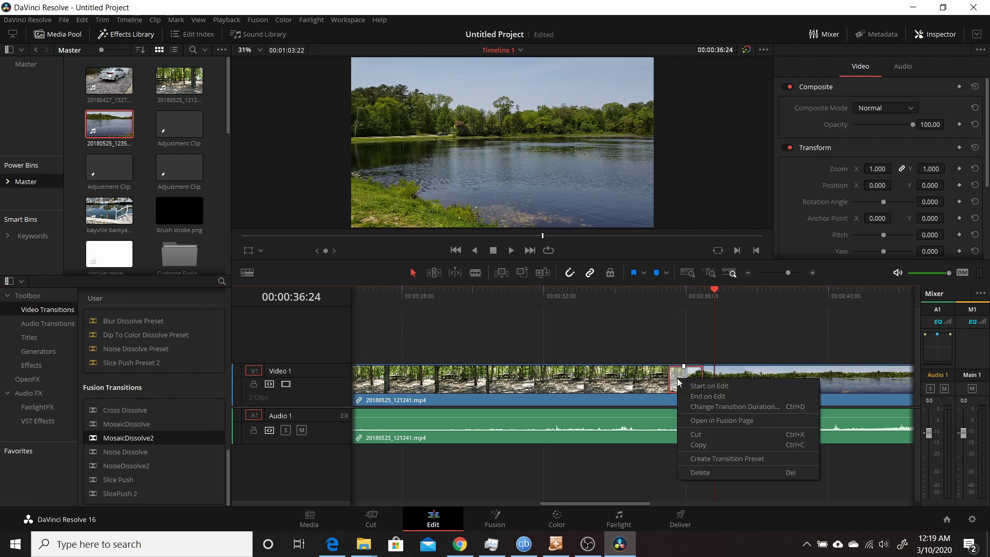
{"action": "left_click", "coordinate": [694, 420]}
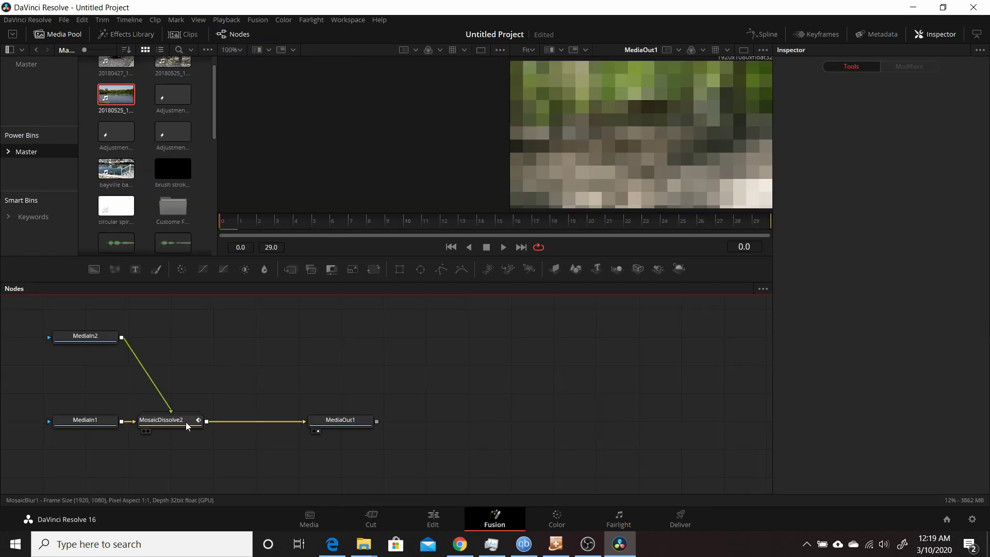
{"action": "double_click", "coordinate": [186, 422]}
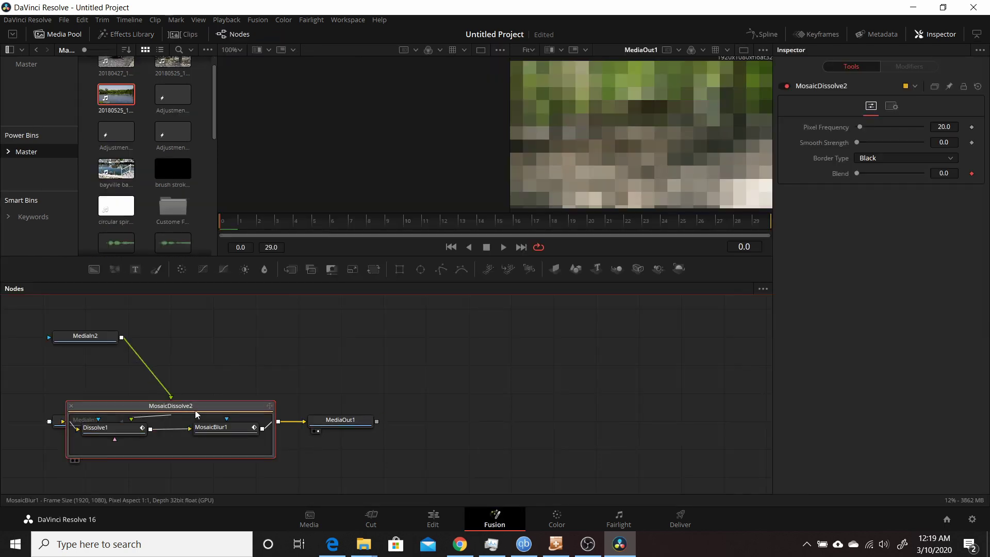
{"action": "left_click_drag", "start_coordinate": [196, 414], "coordinate": [256, 391]}
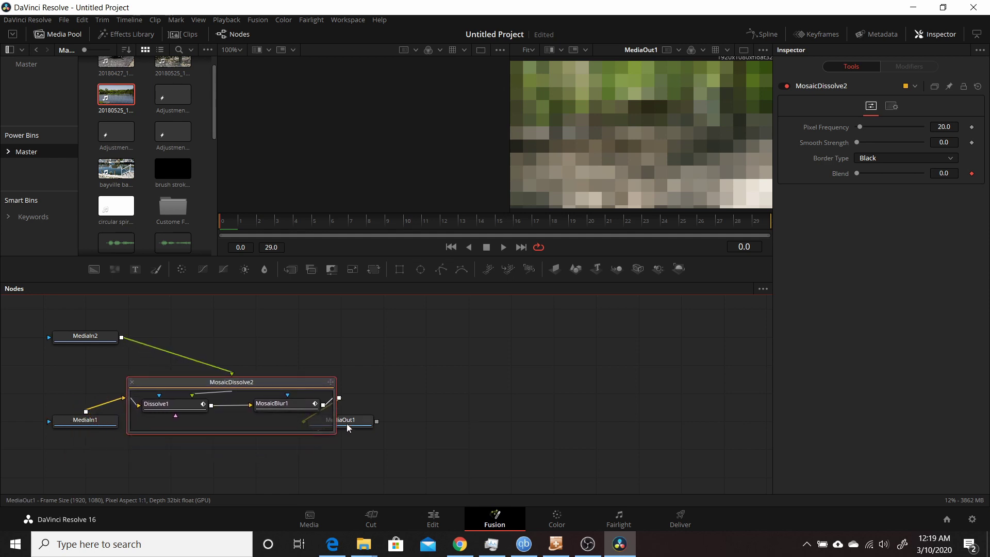
{"action": "left_click_drag", "start_coordinate": [348, 428], "coordinate": [476, 425]}
{"action": "left_click_drag", "start_coordinate": [299, 385], "coordinate": [333, 379]}
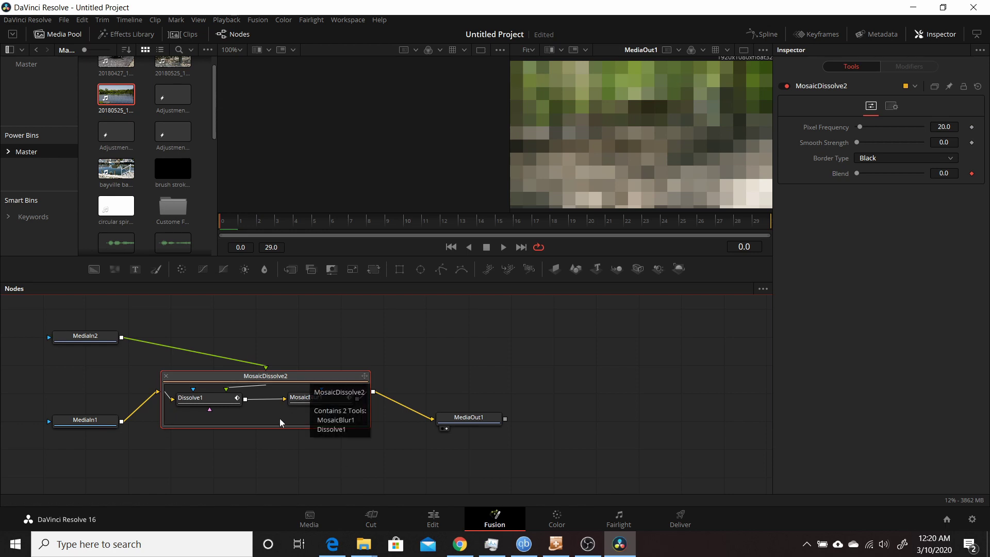
- Save the MosaicDissolve2 group's settings as MosaicDissolve2.setting in the Templates/Edit/Transitions folder, replacing the existing file
{"action": "right_click", "coordinate": [283, 381]}
{"action": "mouse_move", "coordinate": [320, 359]}
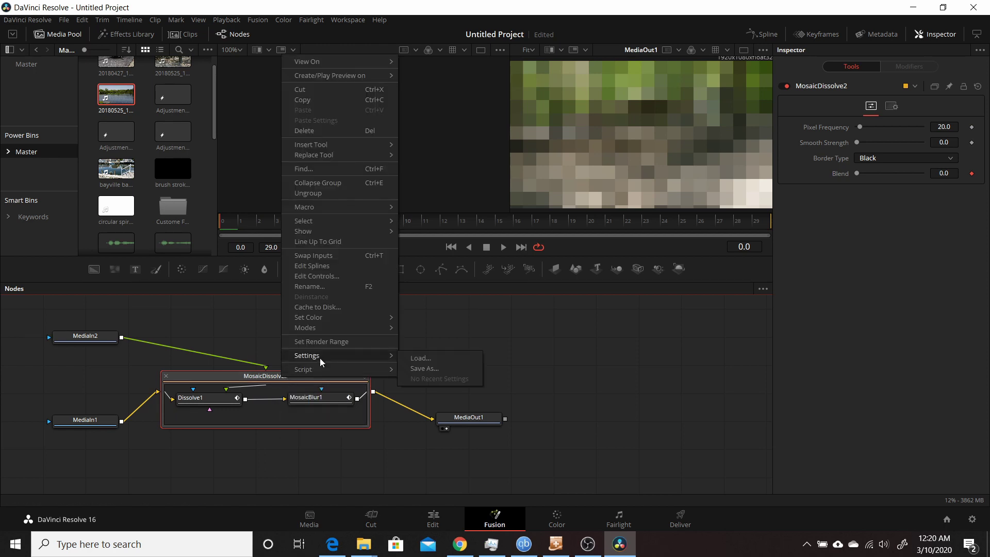
{"action": "left_click", "coordinate": [415, 368]}
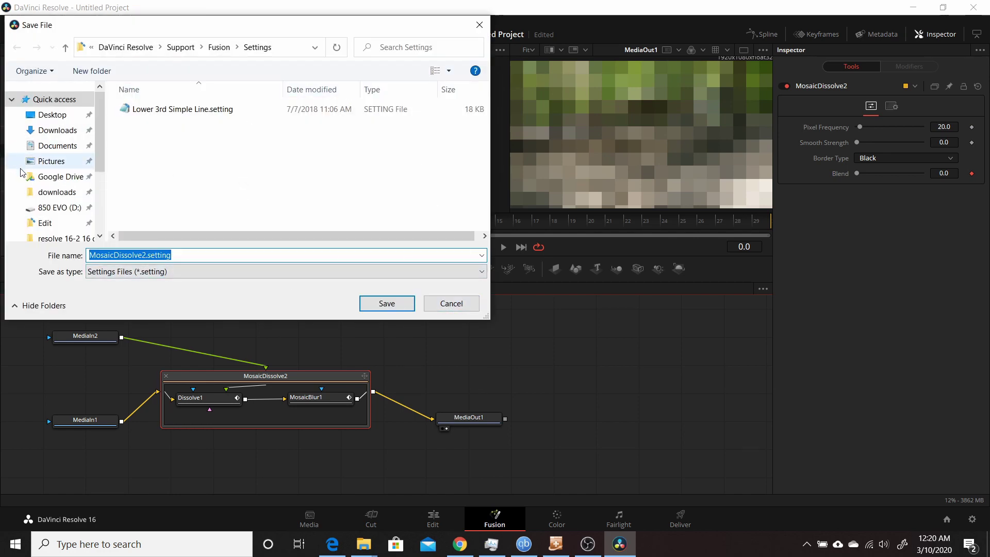
{"action": "left_click", "coordinate": [60, 226]}
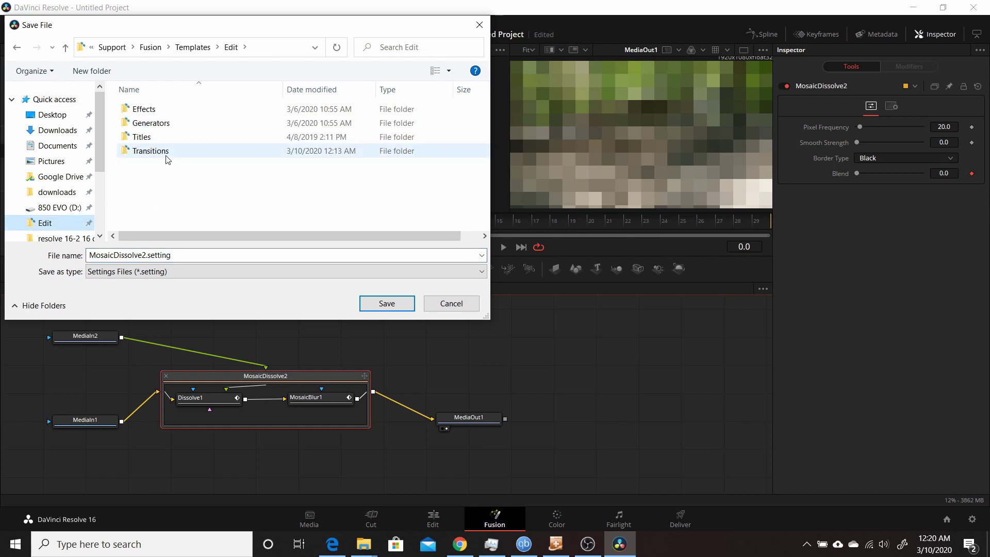
{"action": "left_click", "coordinate": [172, 161]}
{"action": "left_click", "coordinate": [233, 265]}
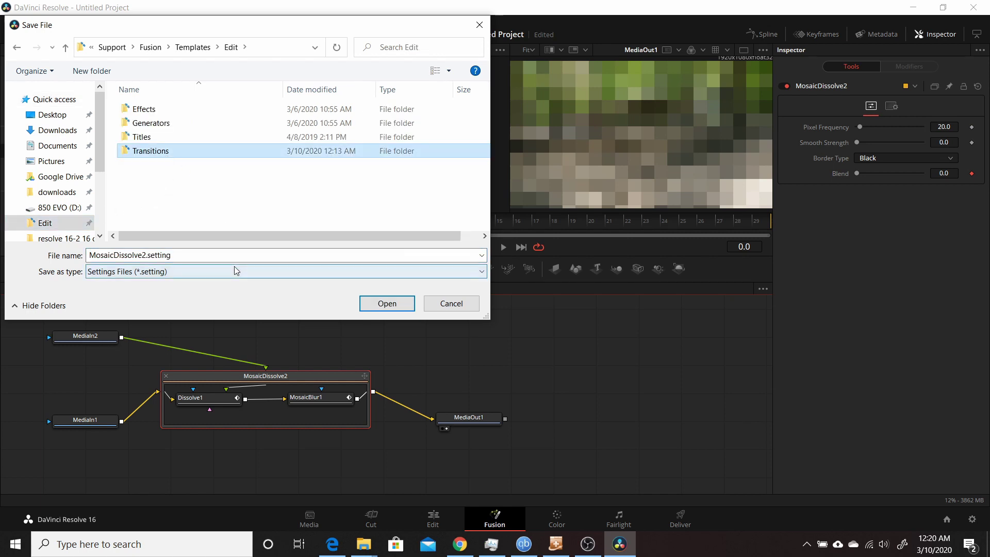
{"action": "double_click", "coordinate": [185, 151]}
{"action": "left_click", "coordinate": [388, 304]}
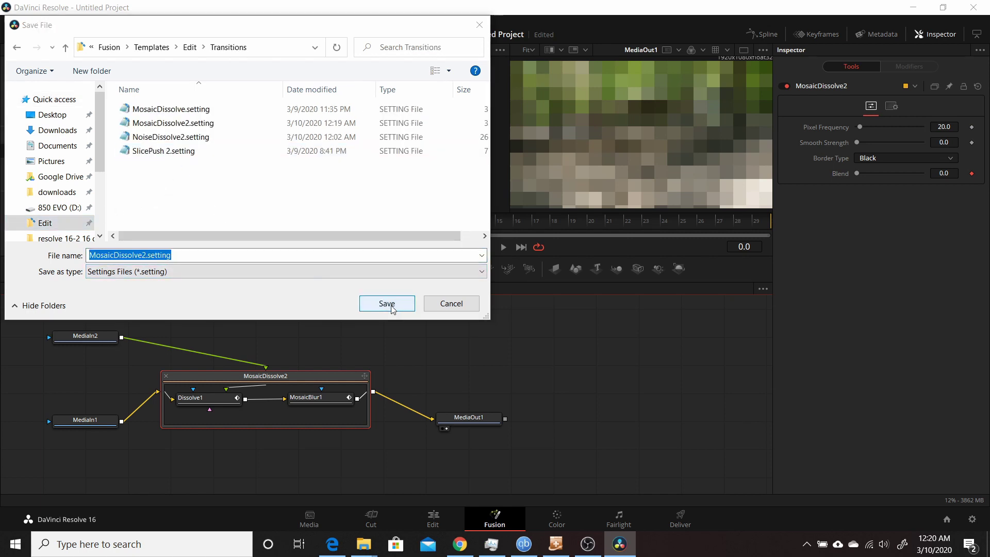
{"action": "left_click", "coordinate": [522, 274]}
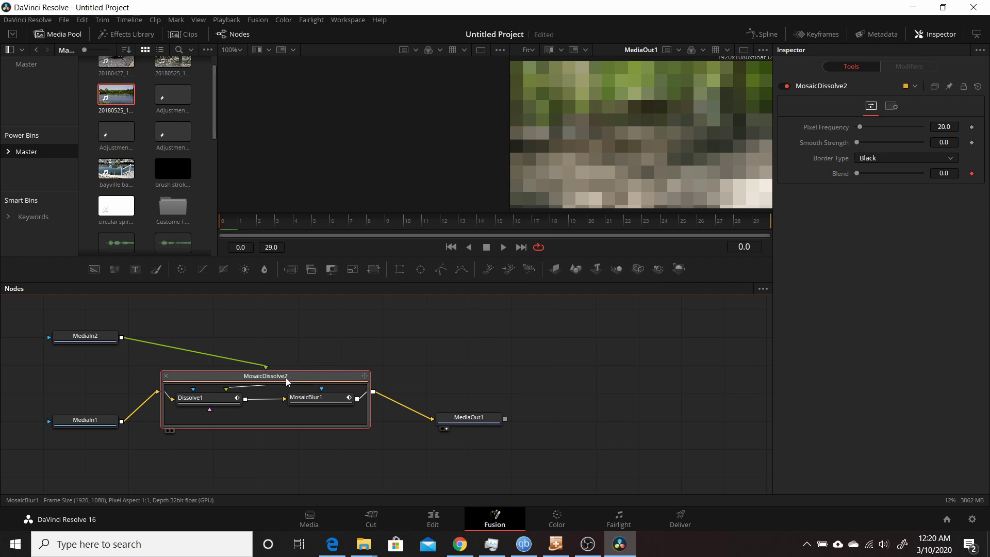
- Shift the MosaicDissolve2 group slightly in the node graph and scrub through the transition's frames
{"action": "left_click_drag", "start_coordinate": [285, 378], "coordinate": [291, 376]}
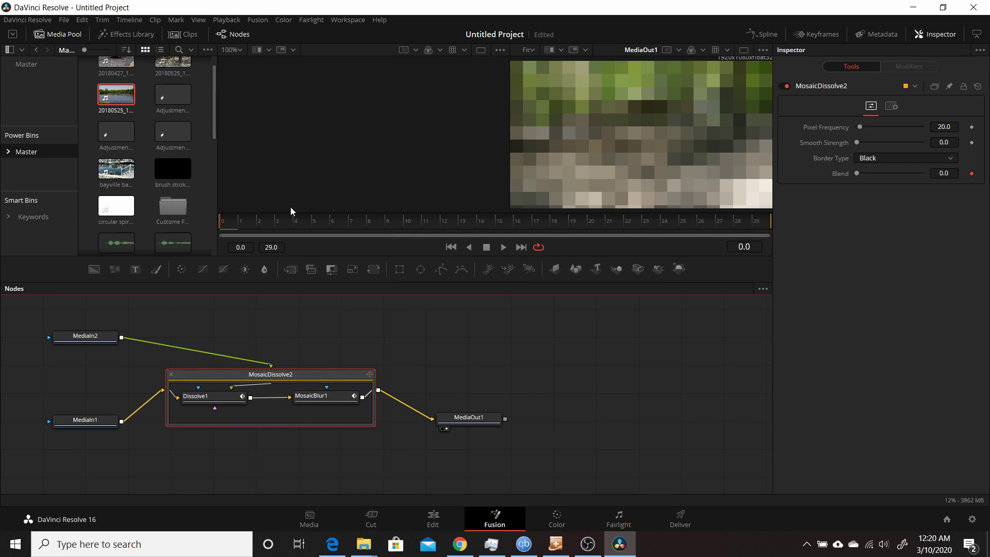
{"action": "left_click_drag", "start_coordinate": [268, 220], "coordinate": [552, 230]}
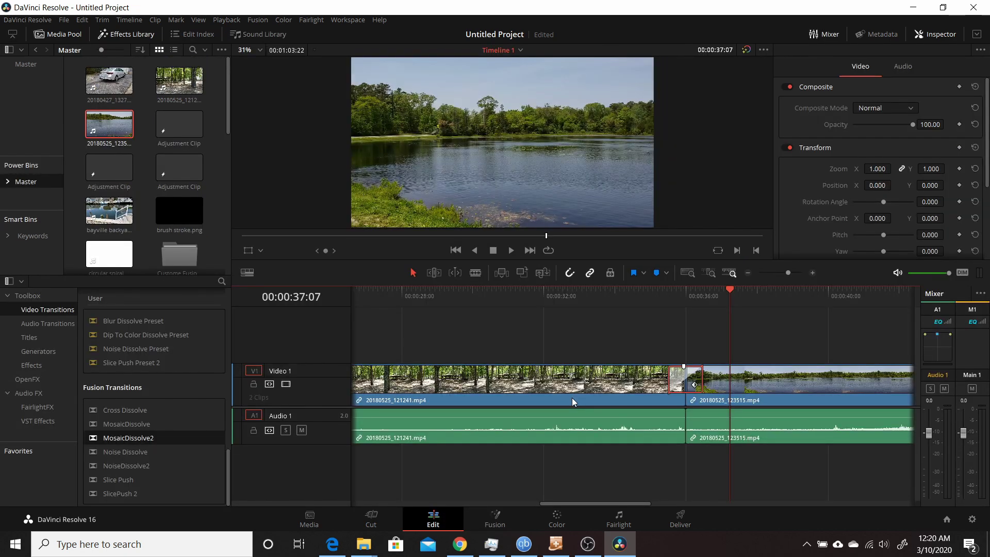